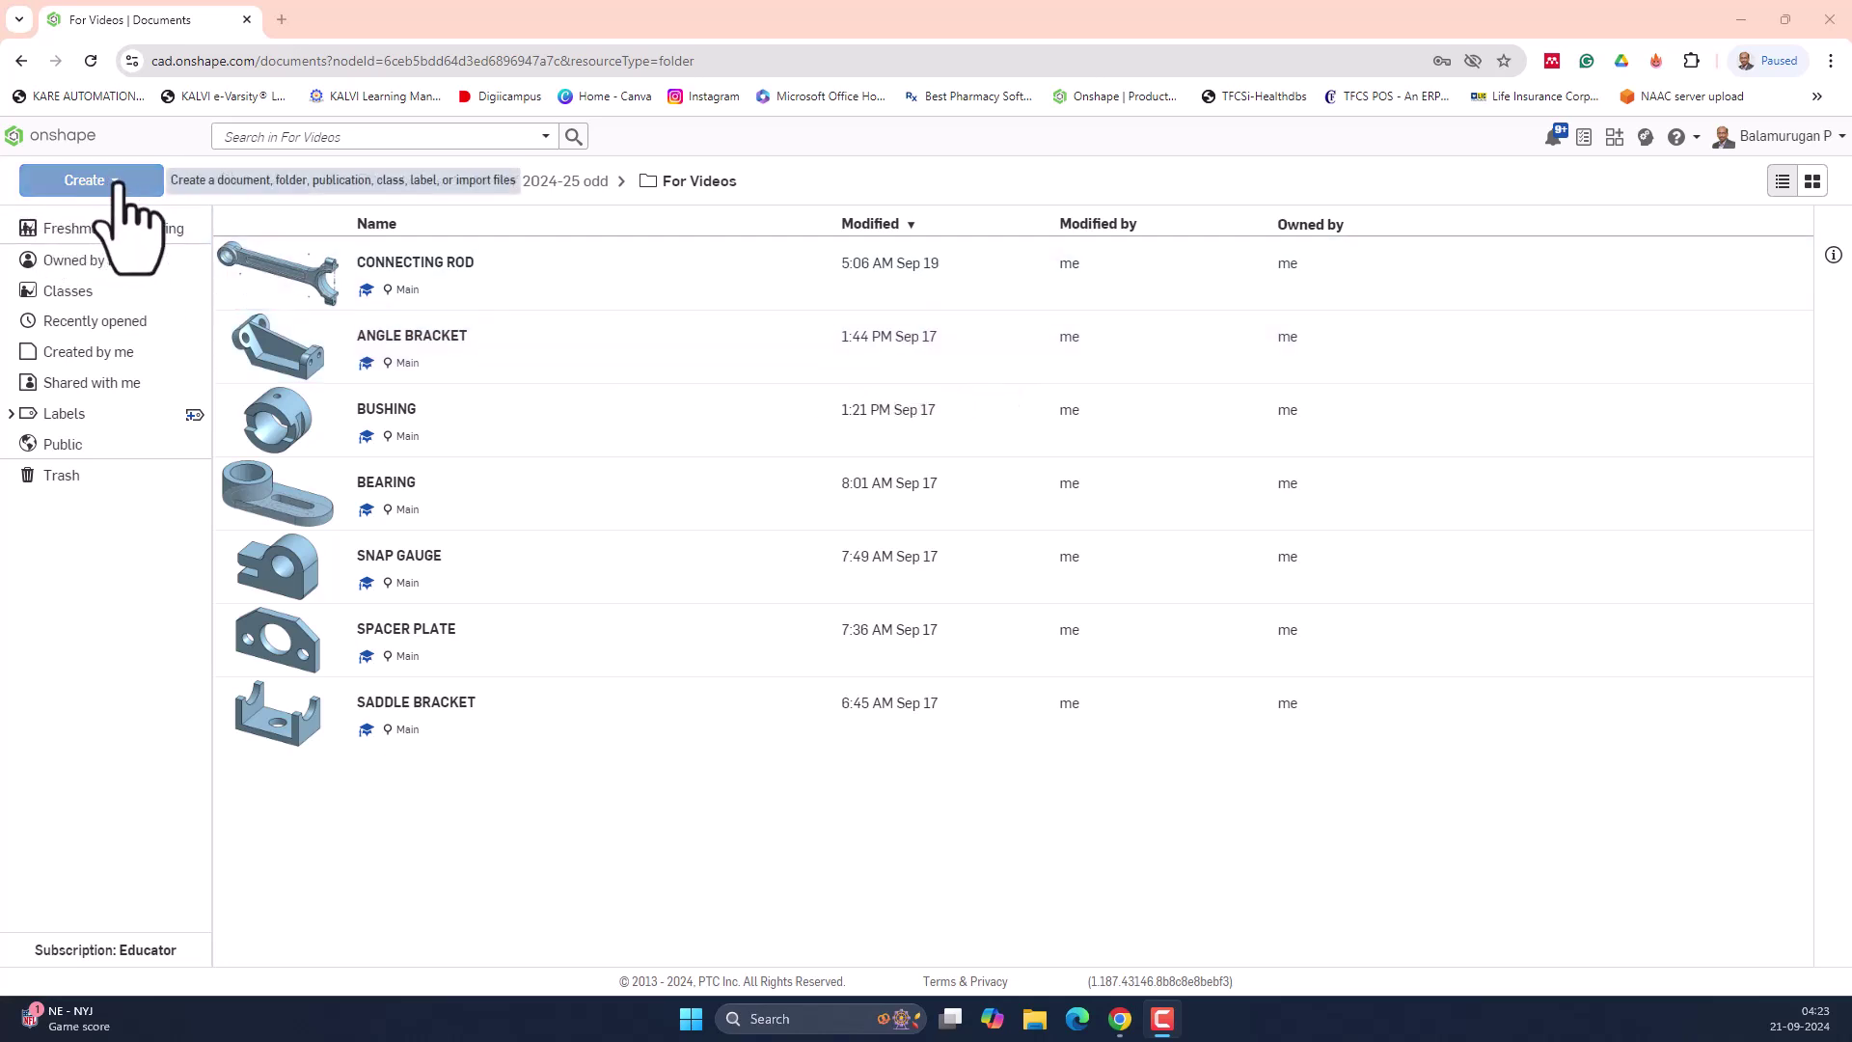
# Create a new Onshape document called 'sketching' from the Create menu
pyautogui.click(118, 182)
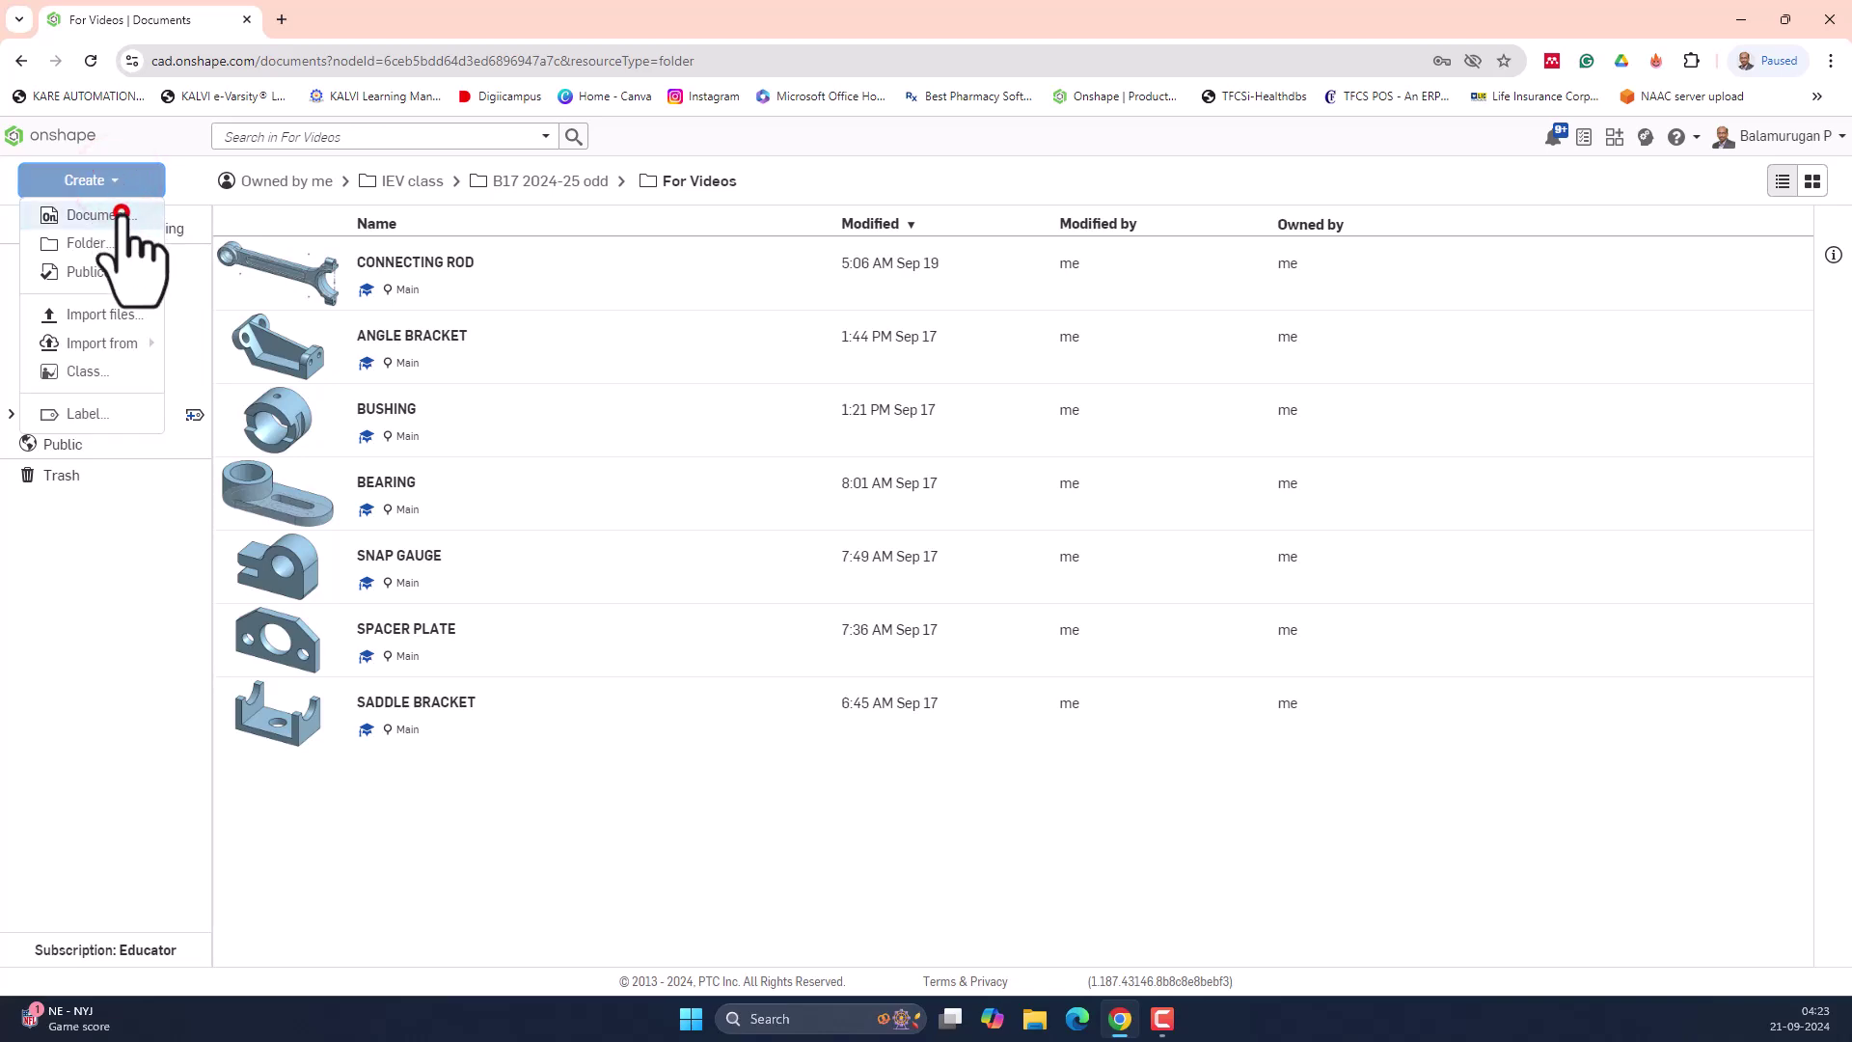
pyautogui.click(120, 214)
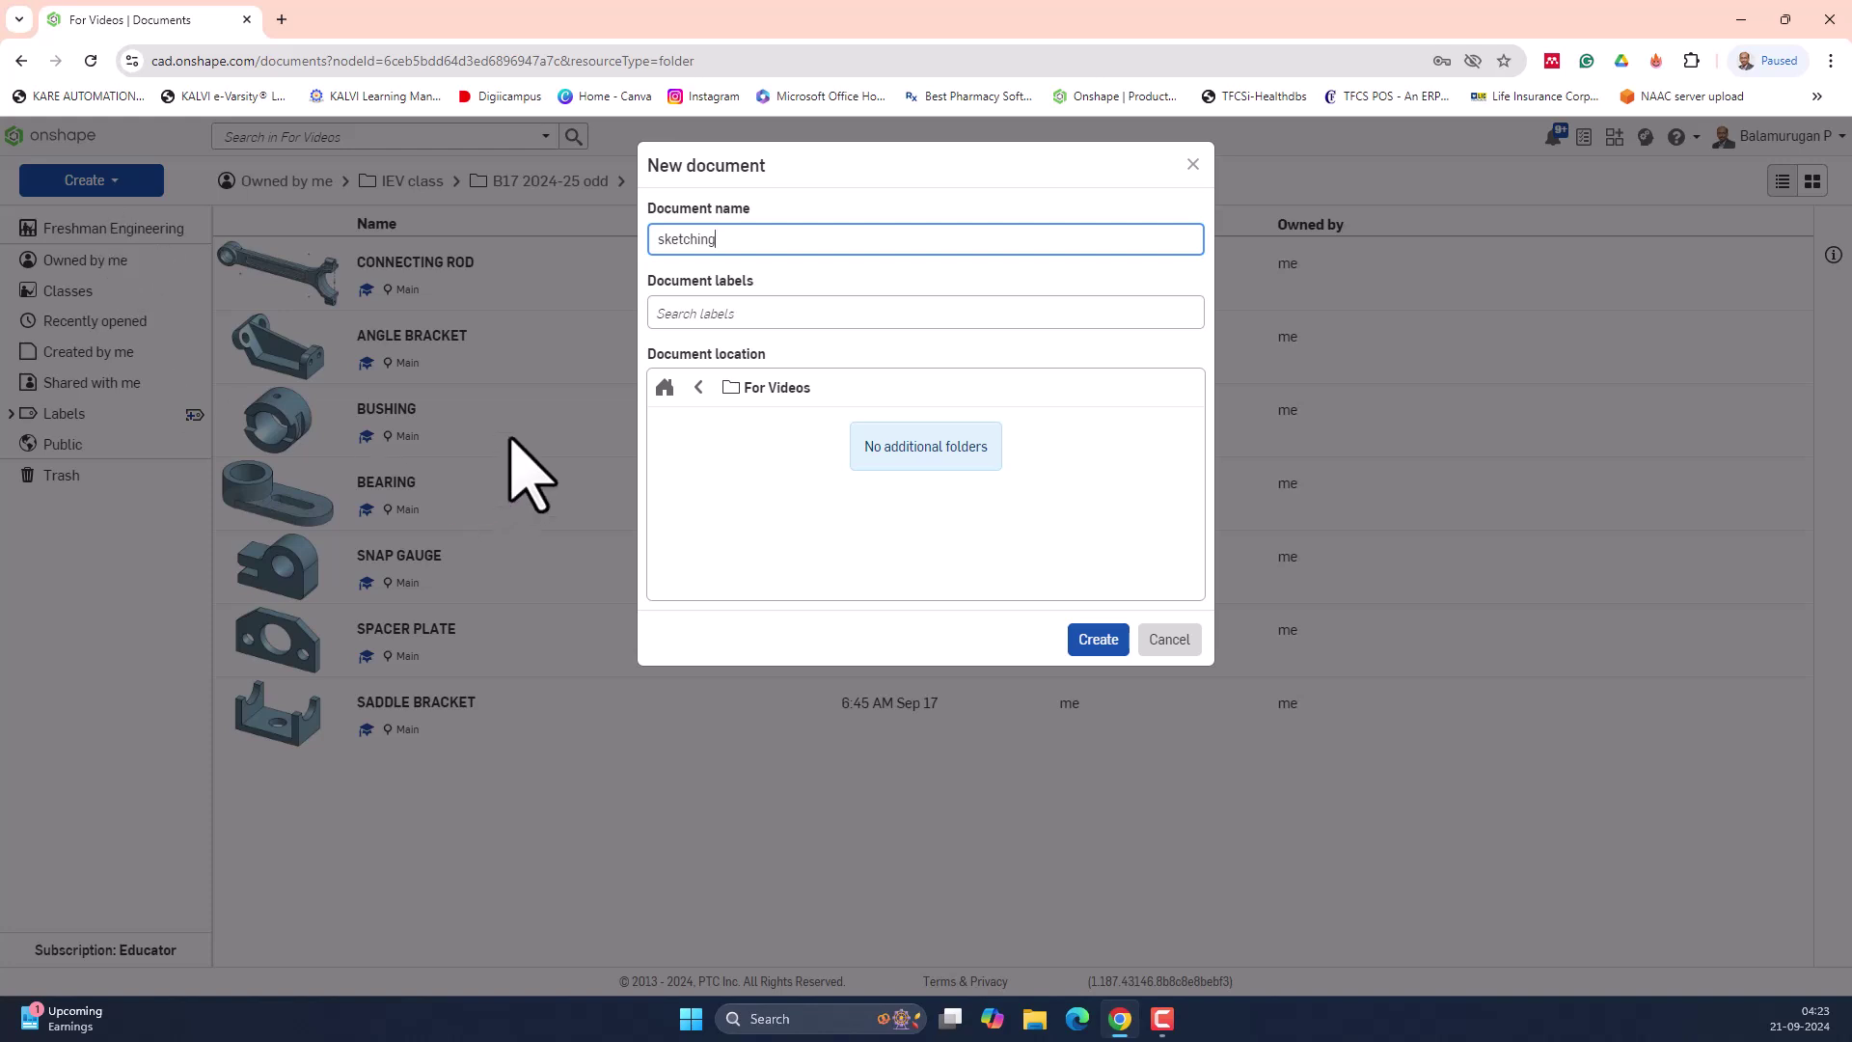
pyautogui.click(1105, 641)
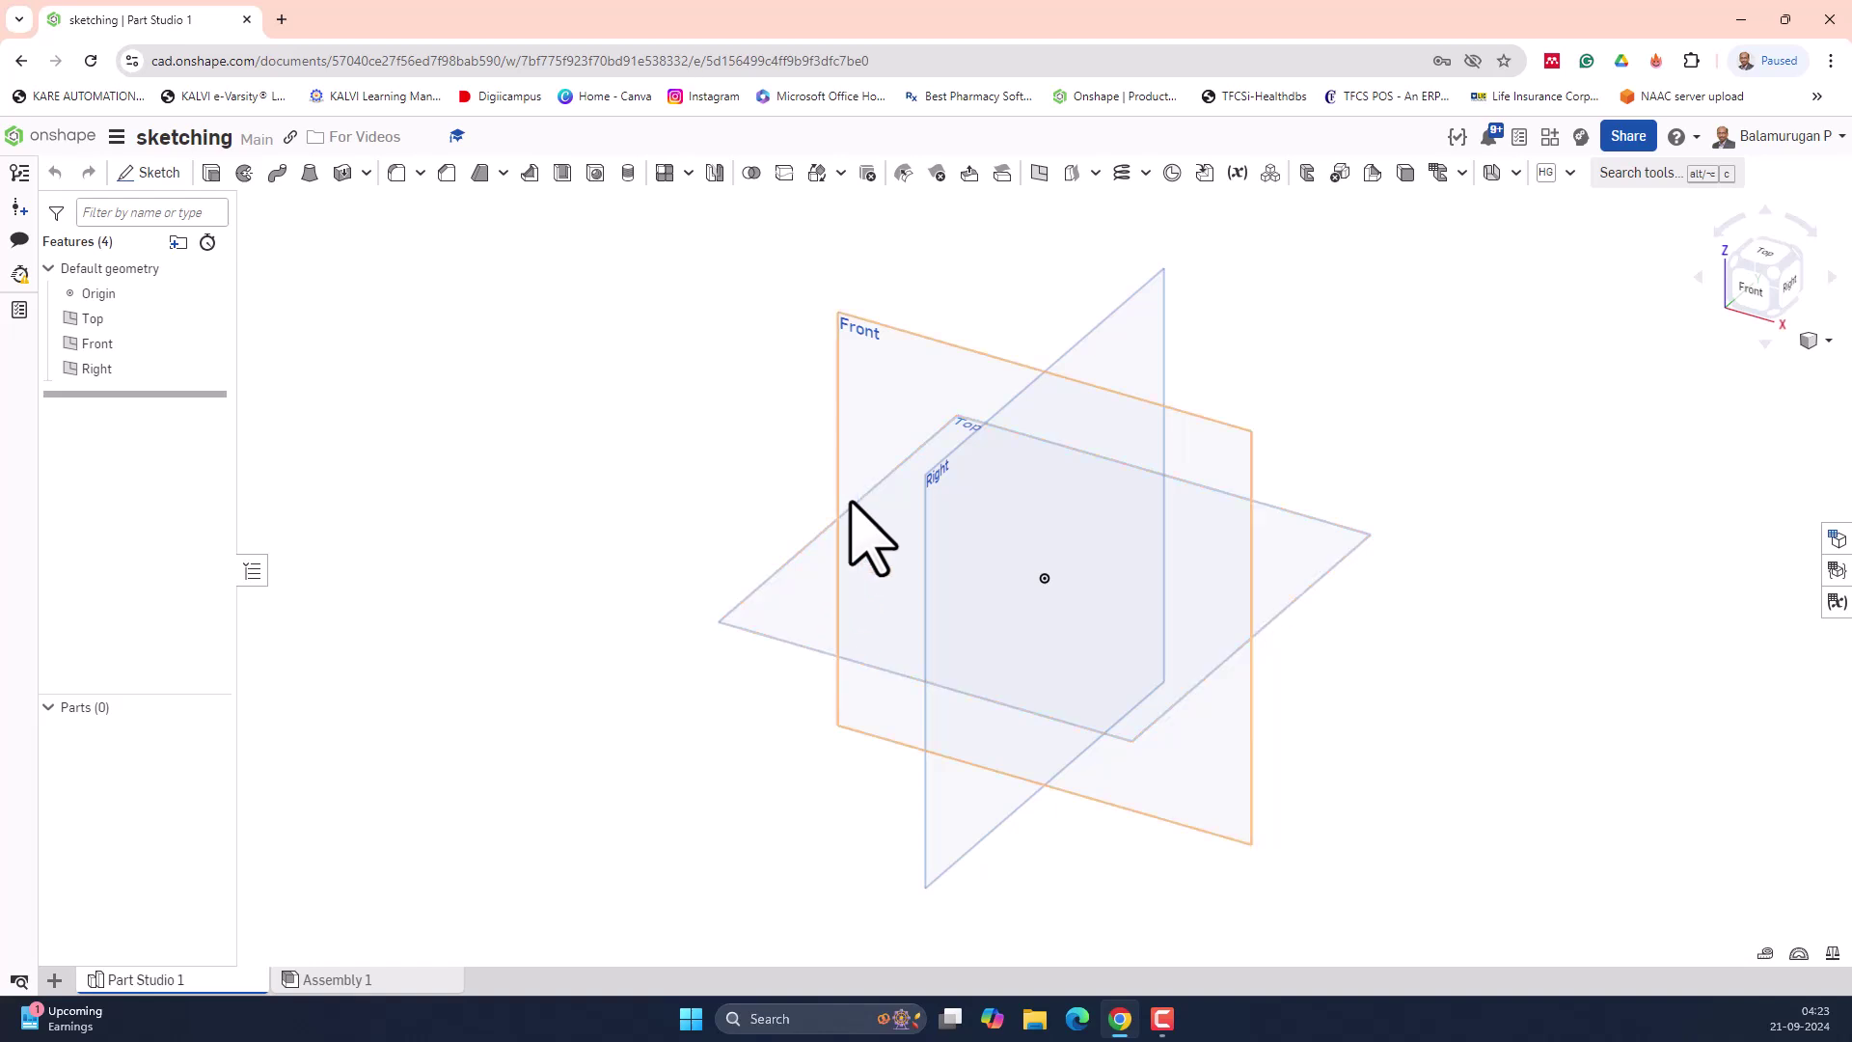
# Select the Top plane and start Sketch 1 on it
pyautogui.click(769, 613)
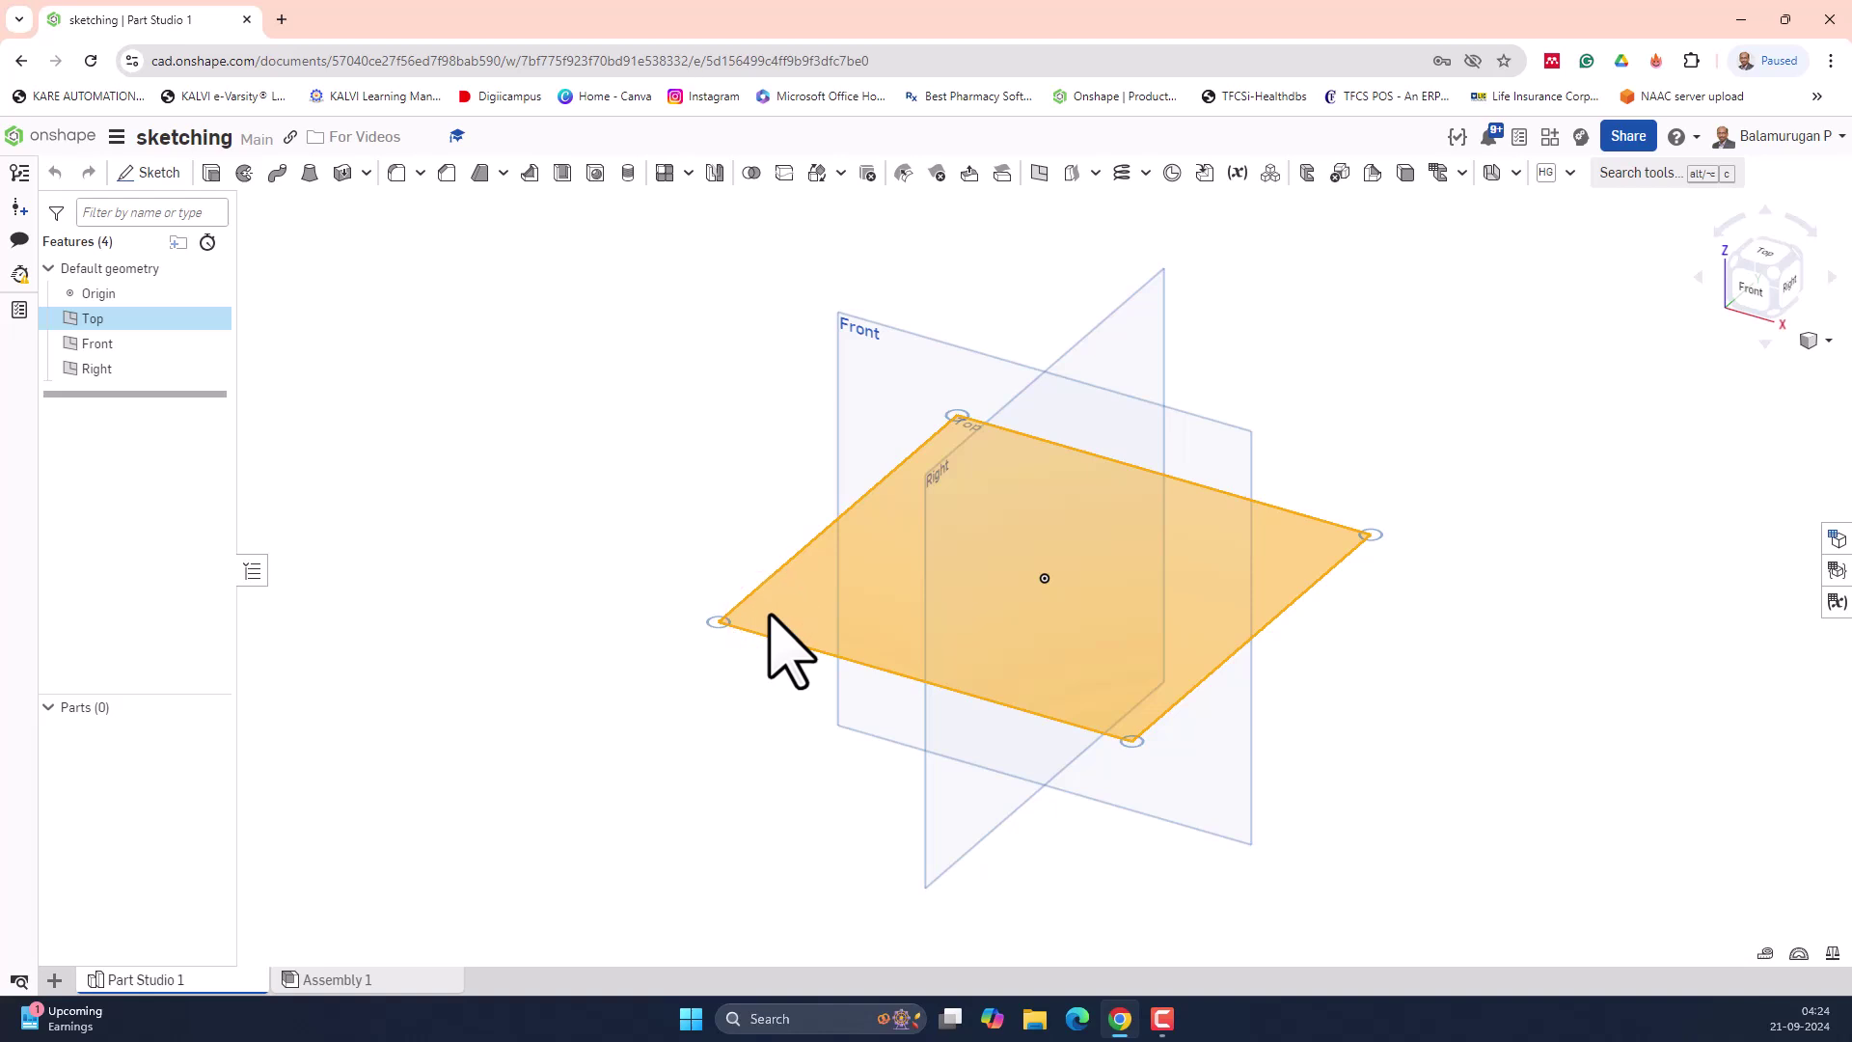
pyautogui.click(159, 173)
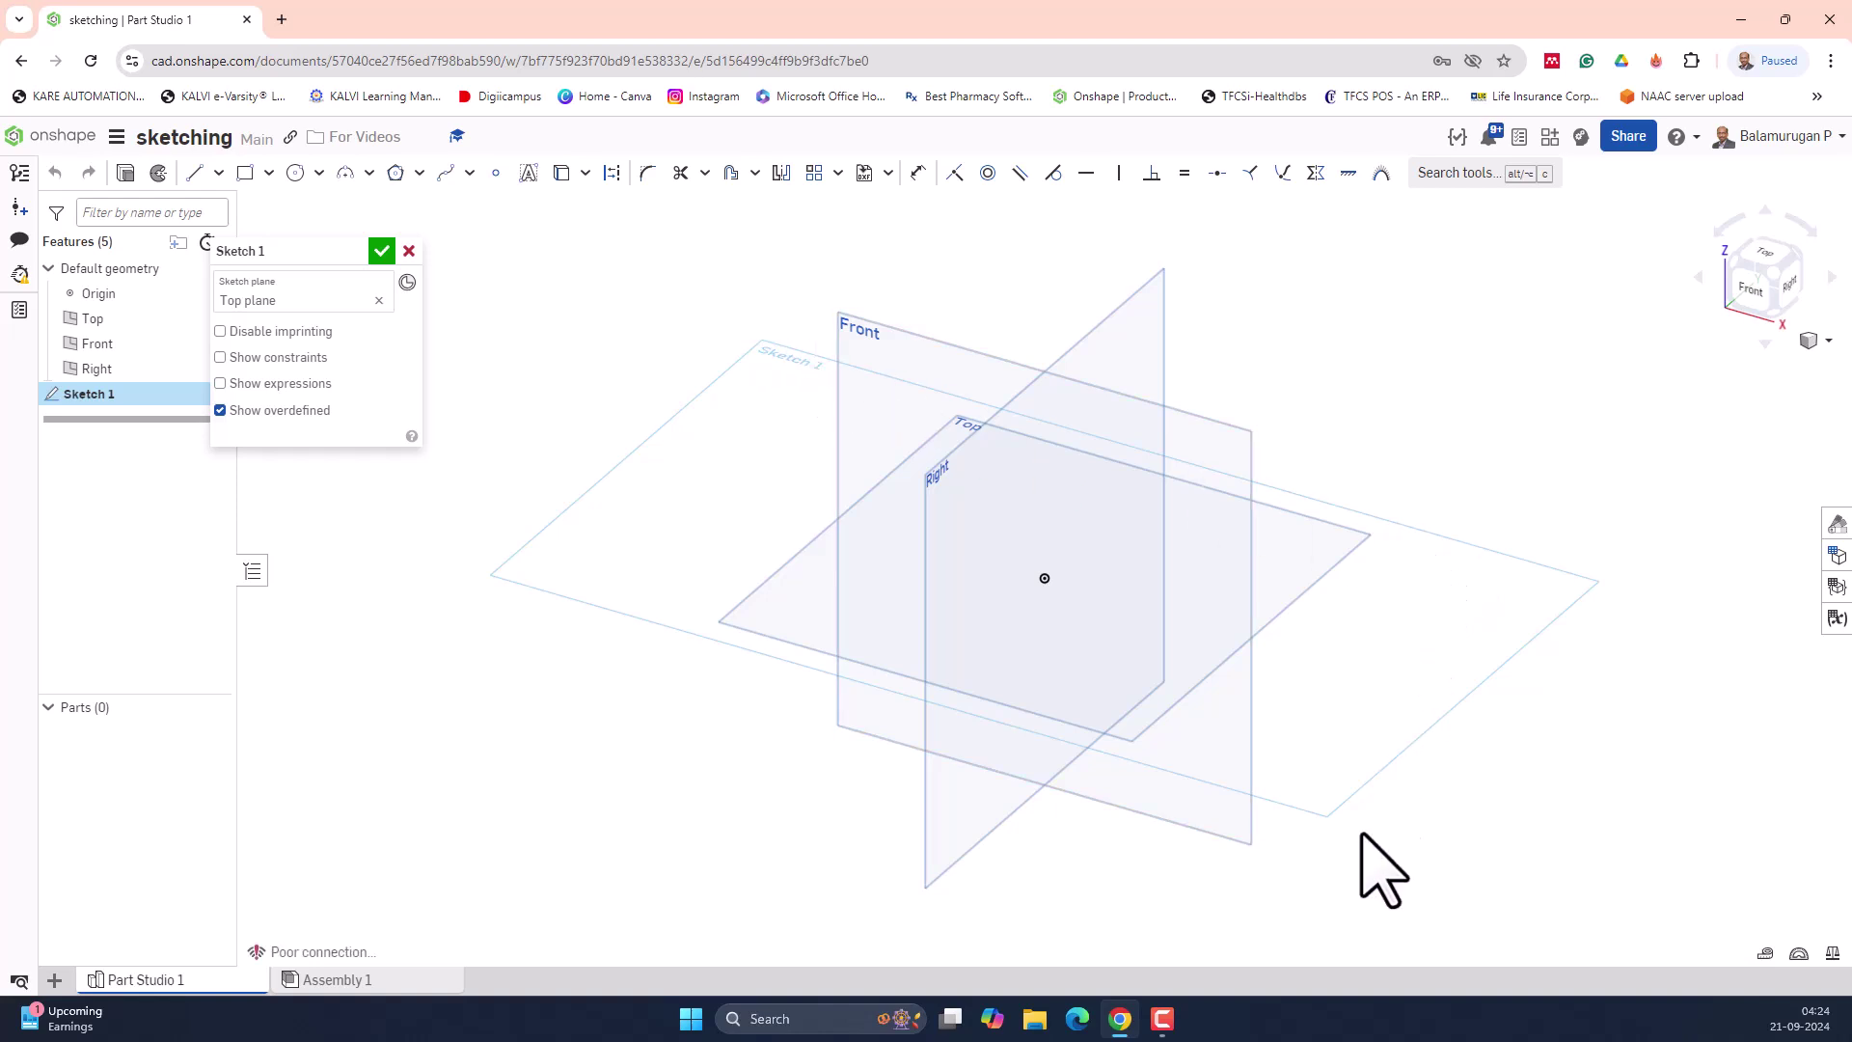
# View the Top-plane sketch face-on, orbit briefly, then return to the normal view with N
pyautogui.rightClick(594, 667)
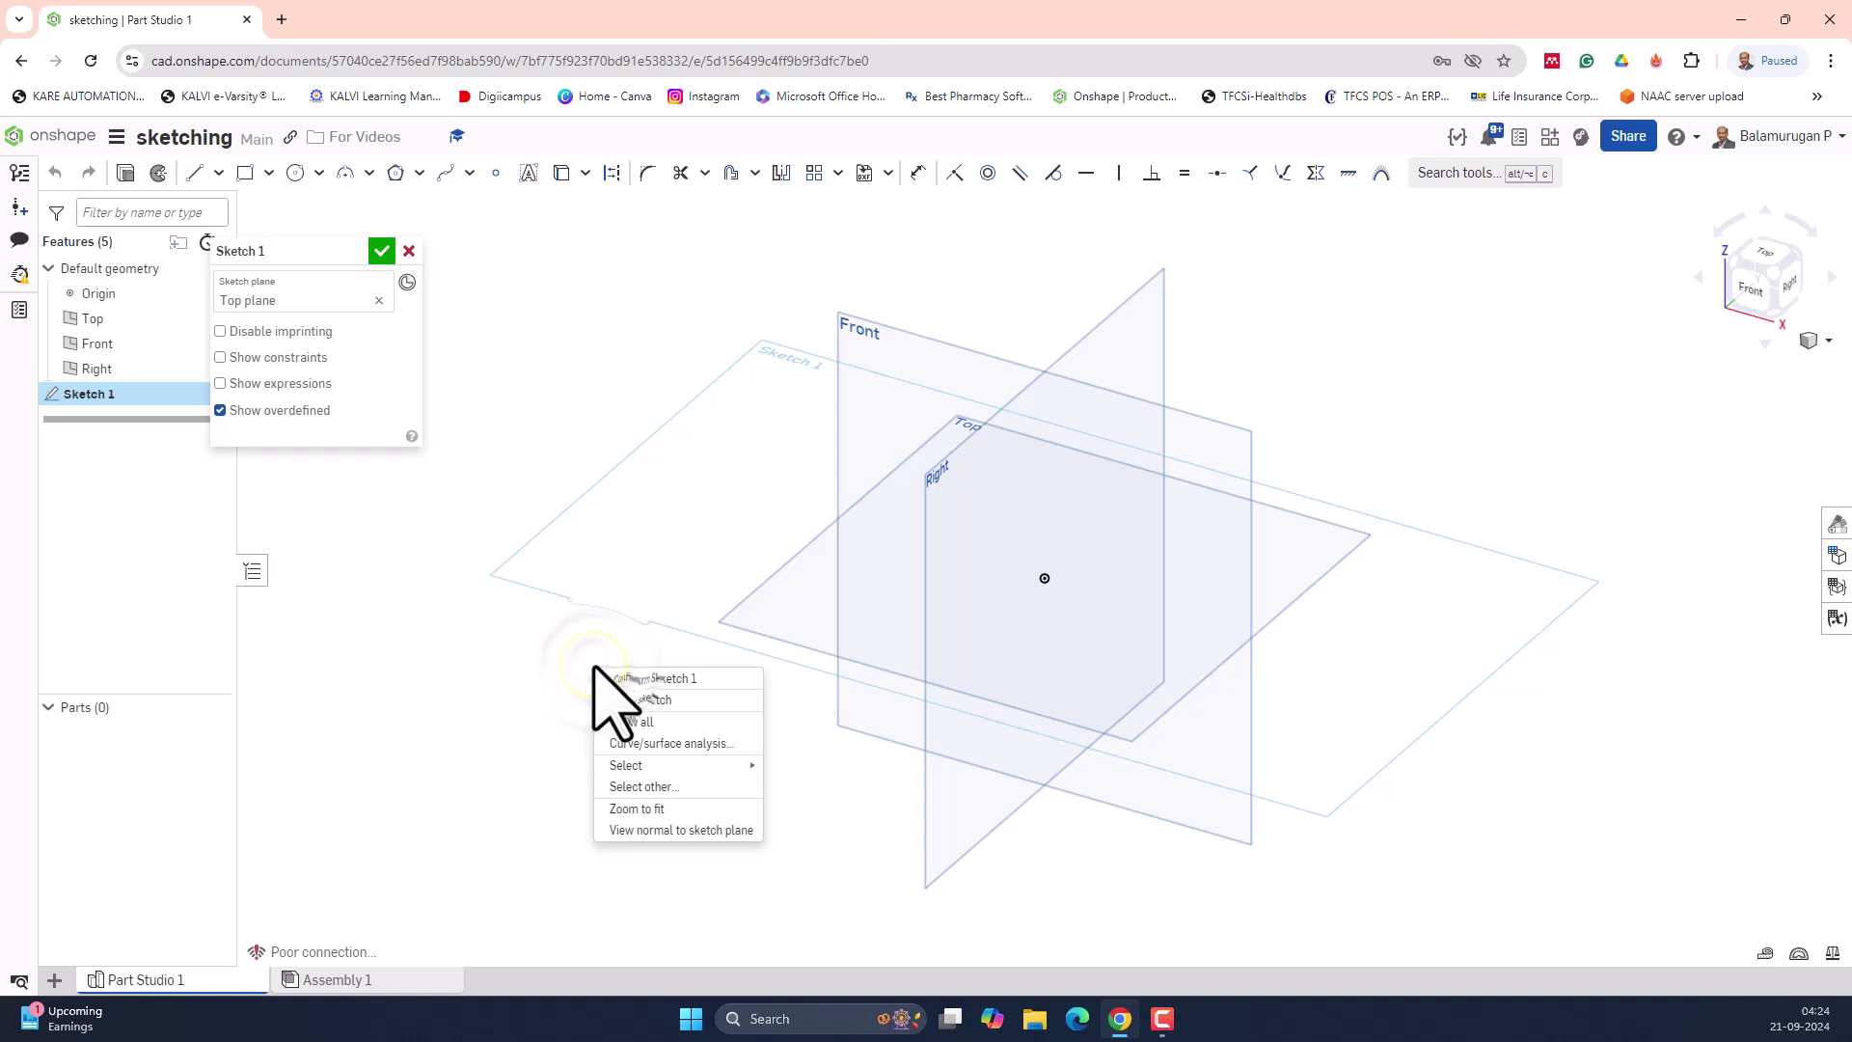
pyautogui.click(664, 831)
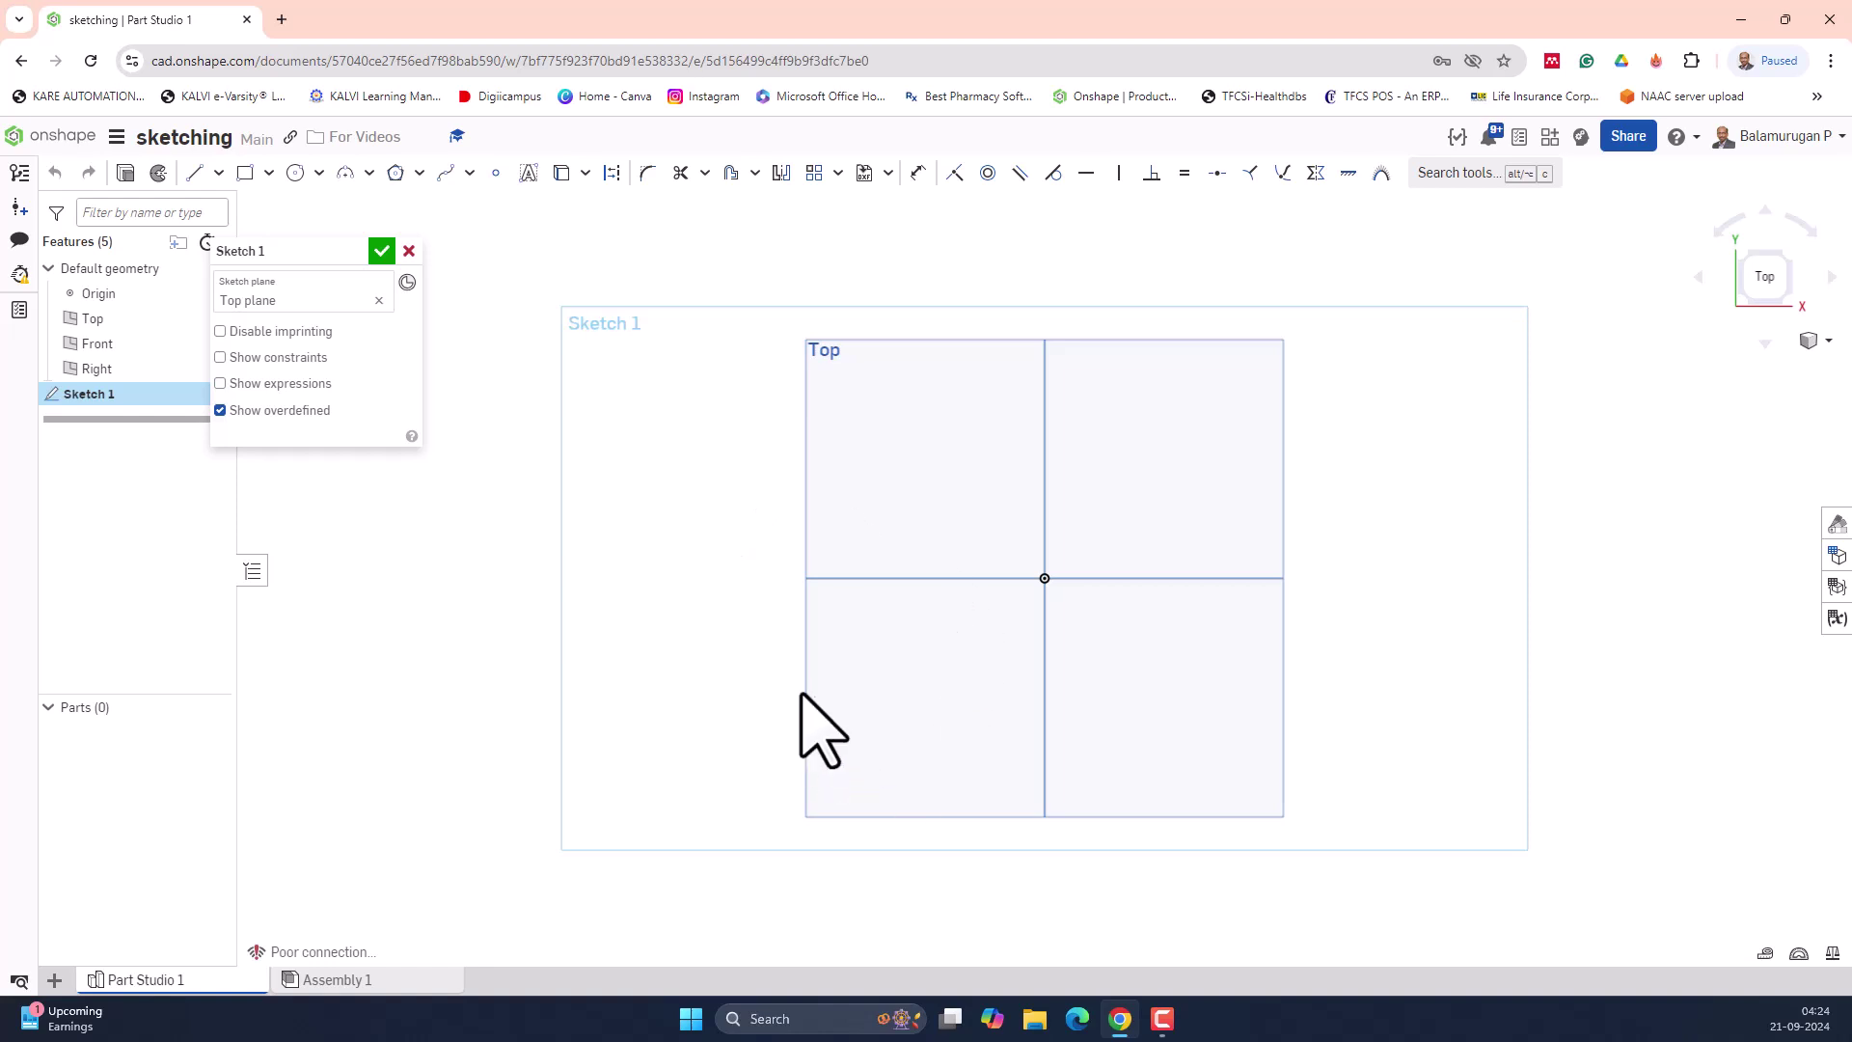
pyautogui.moveTo(611, 727); pyautogui.dragTo(541, 643, button='right')
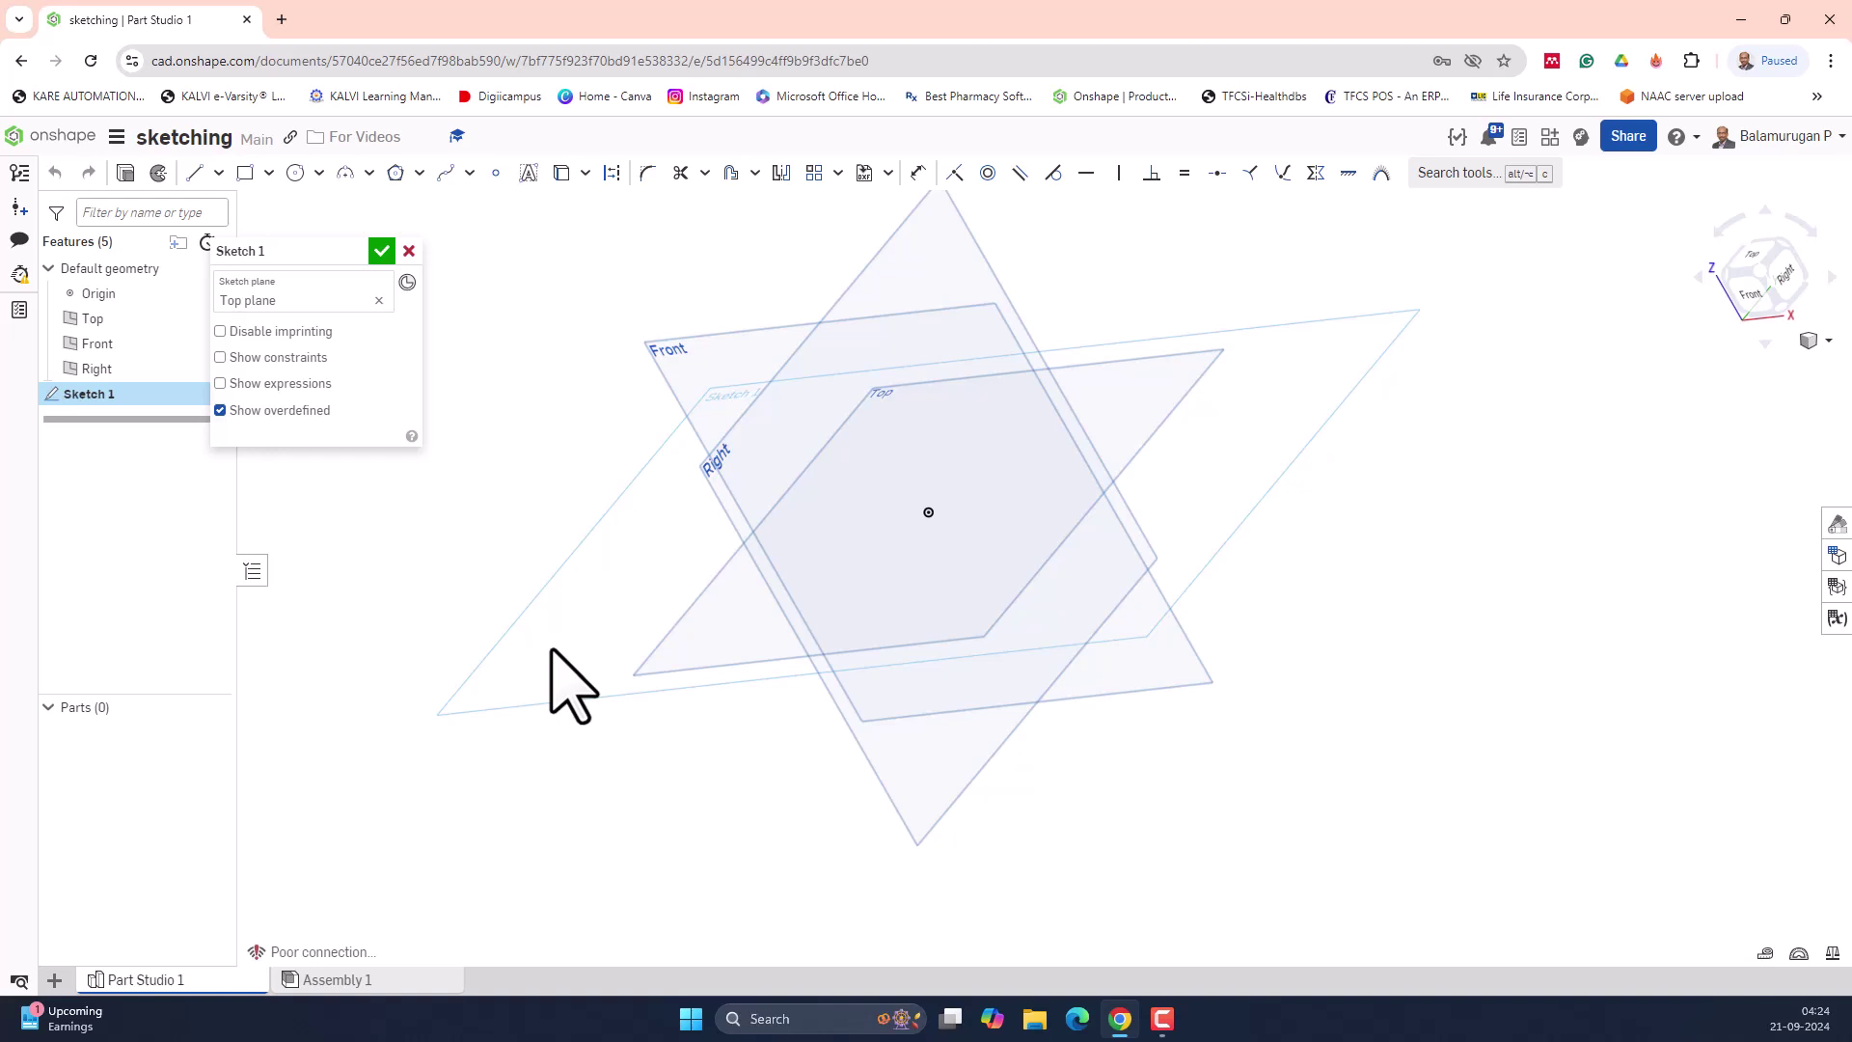
pyautogui.press('n')
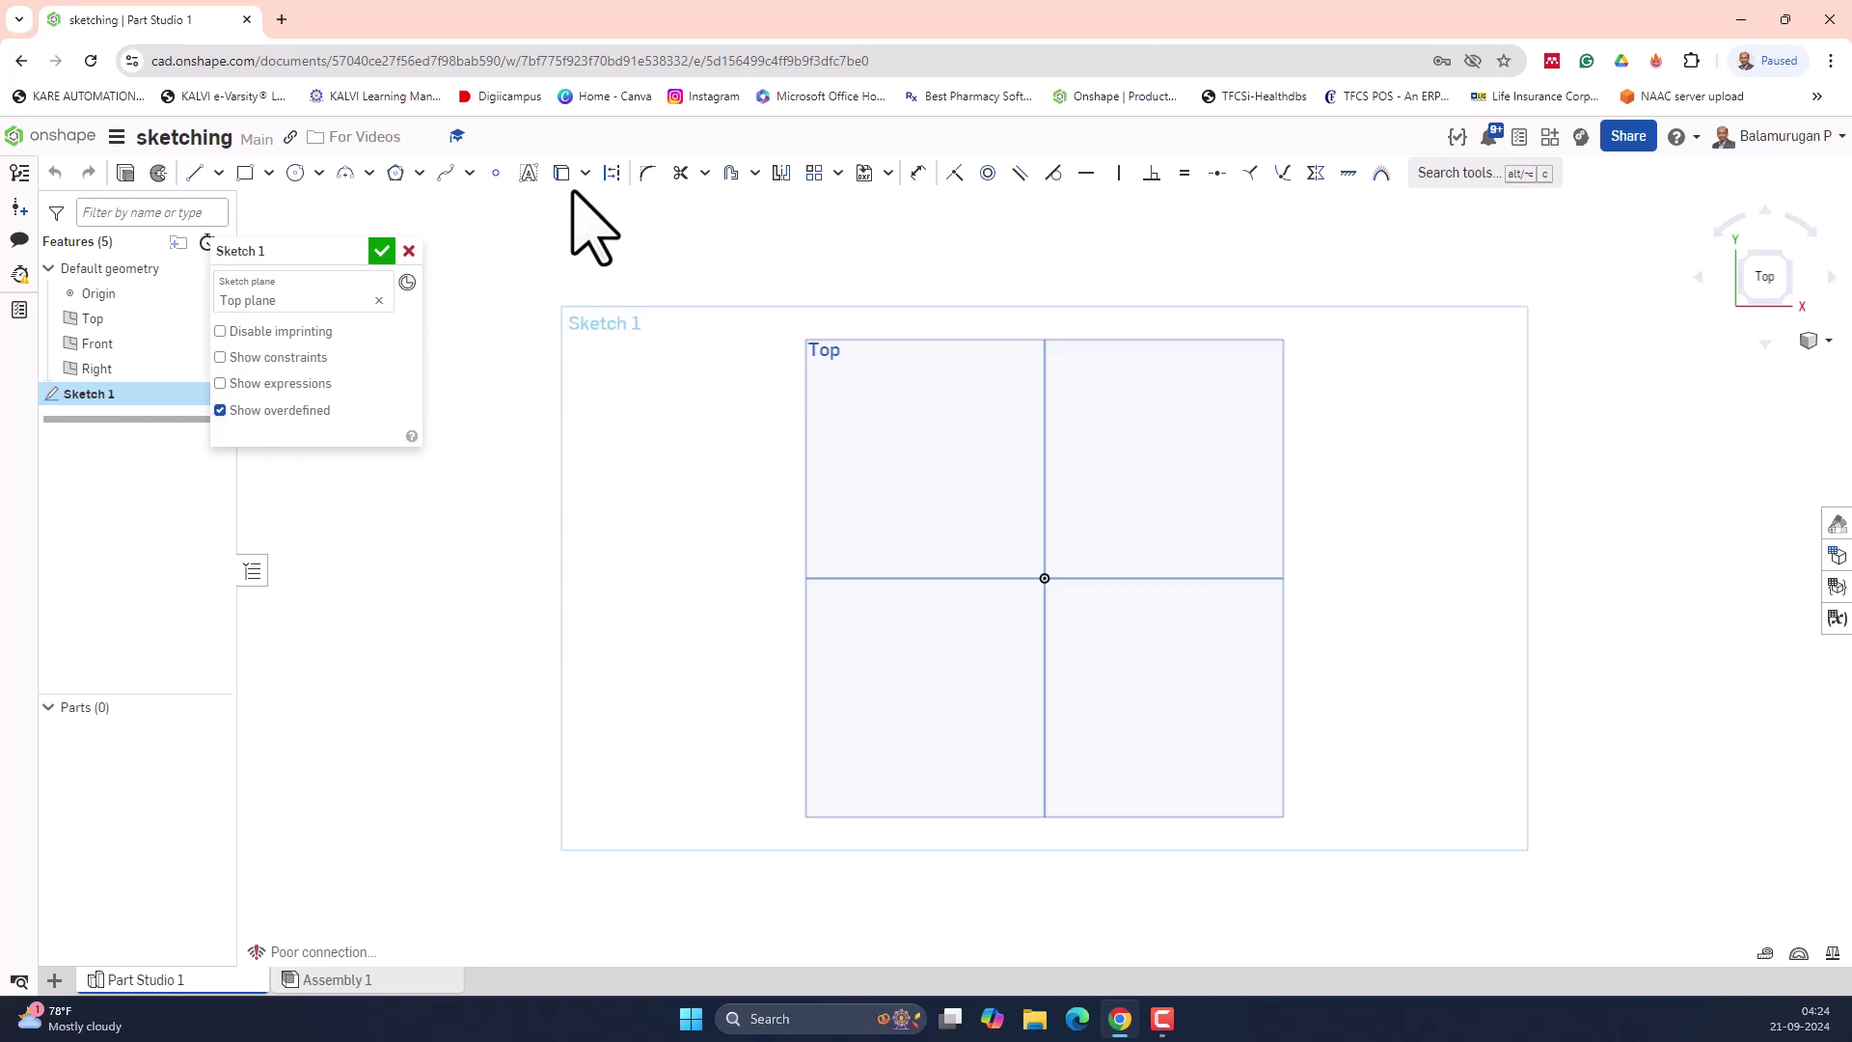
# Expand the Line tool's dropdown and zoom the browser page to 150%
pyautogui.click(220, 172)
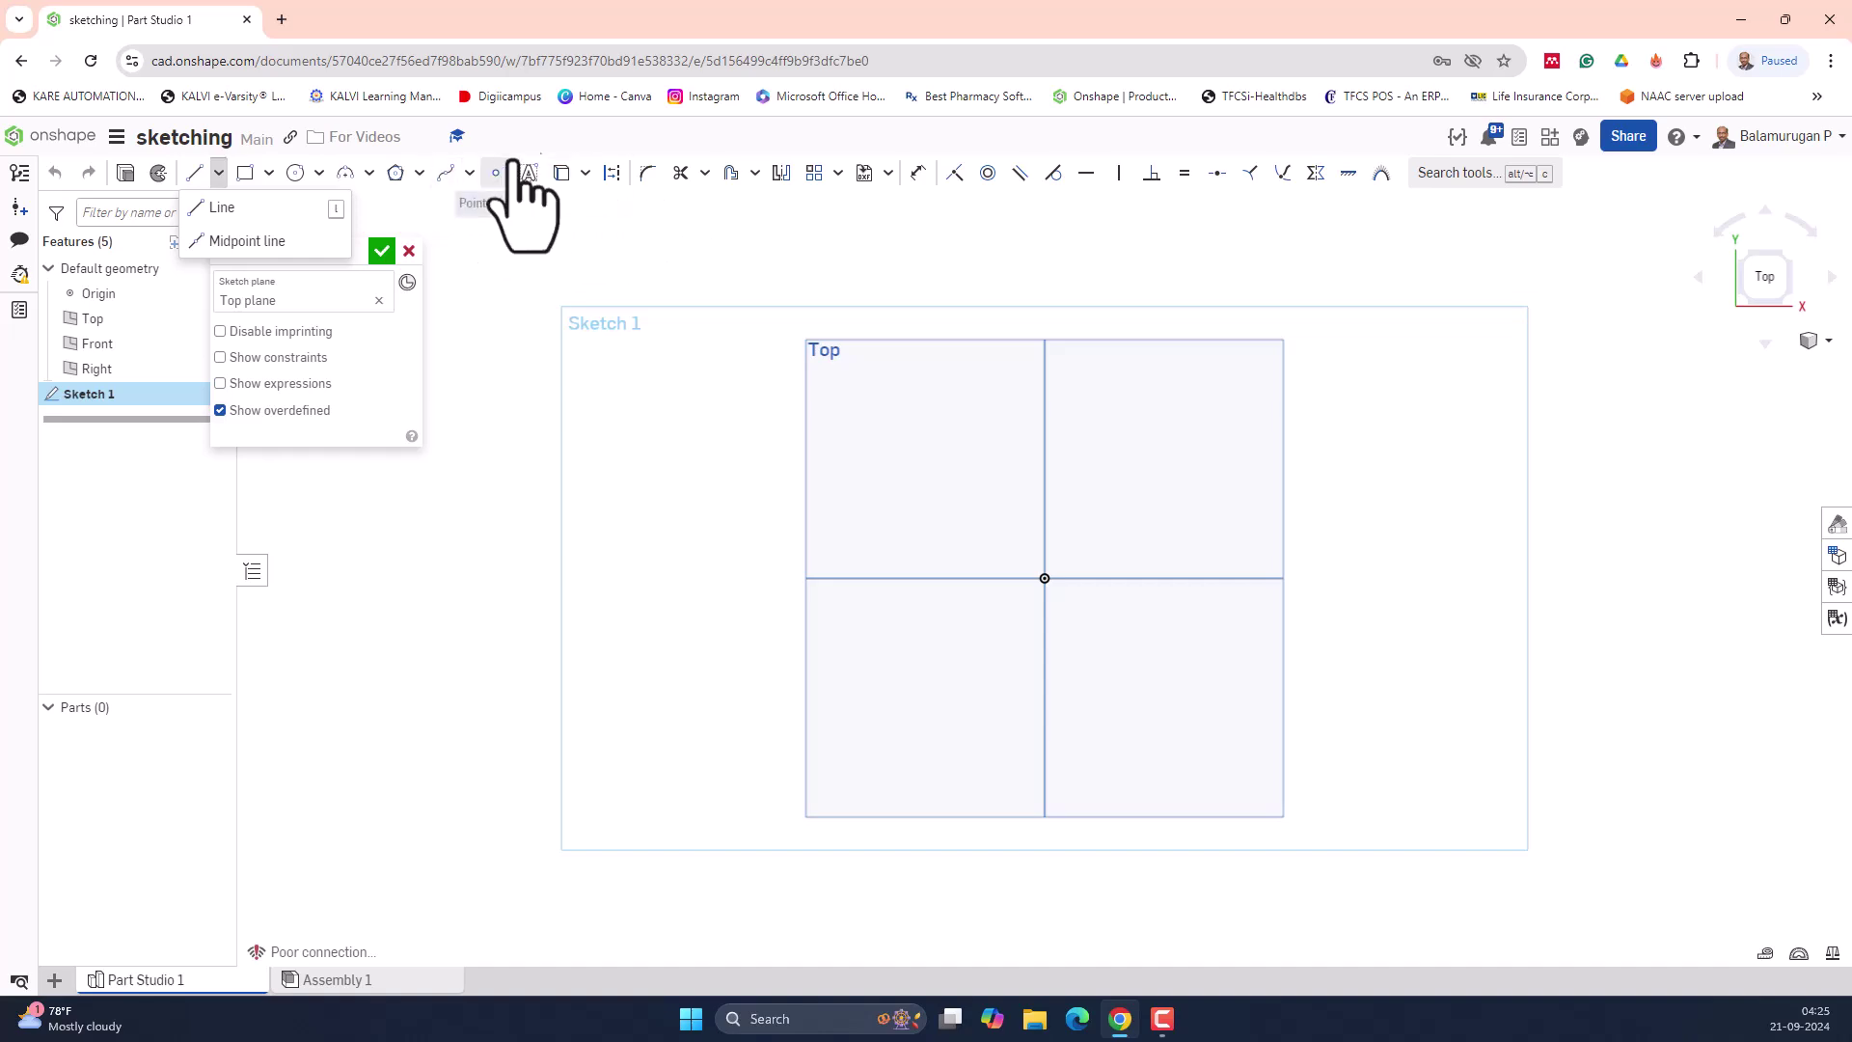
pyautogui.keyDown('ctrl'); pyautogui.scroll(3, 536, 138); pyautogui.keyUp('ctrl')
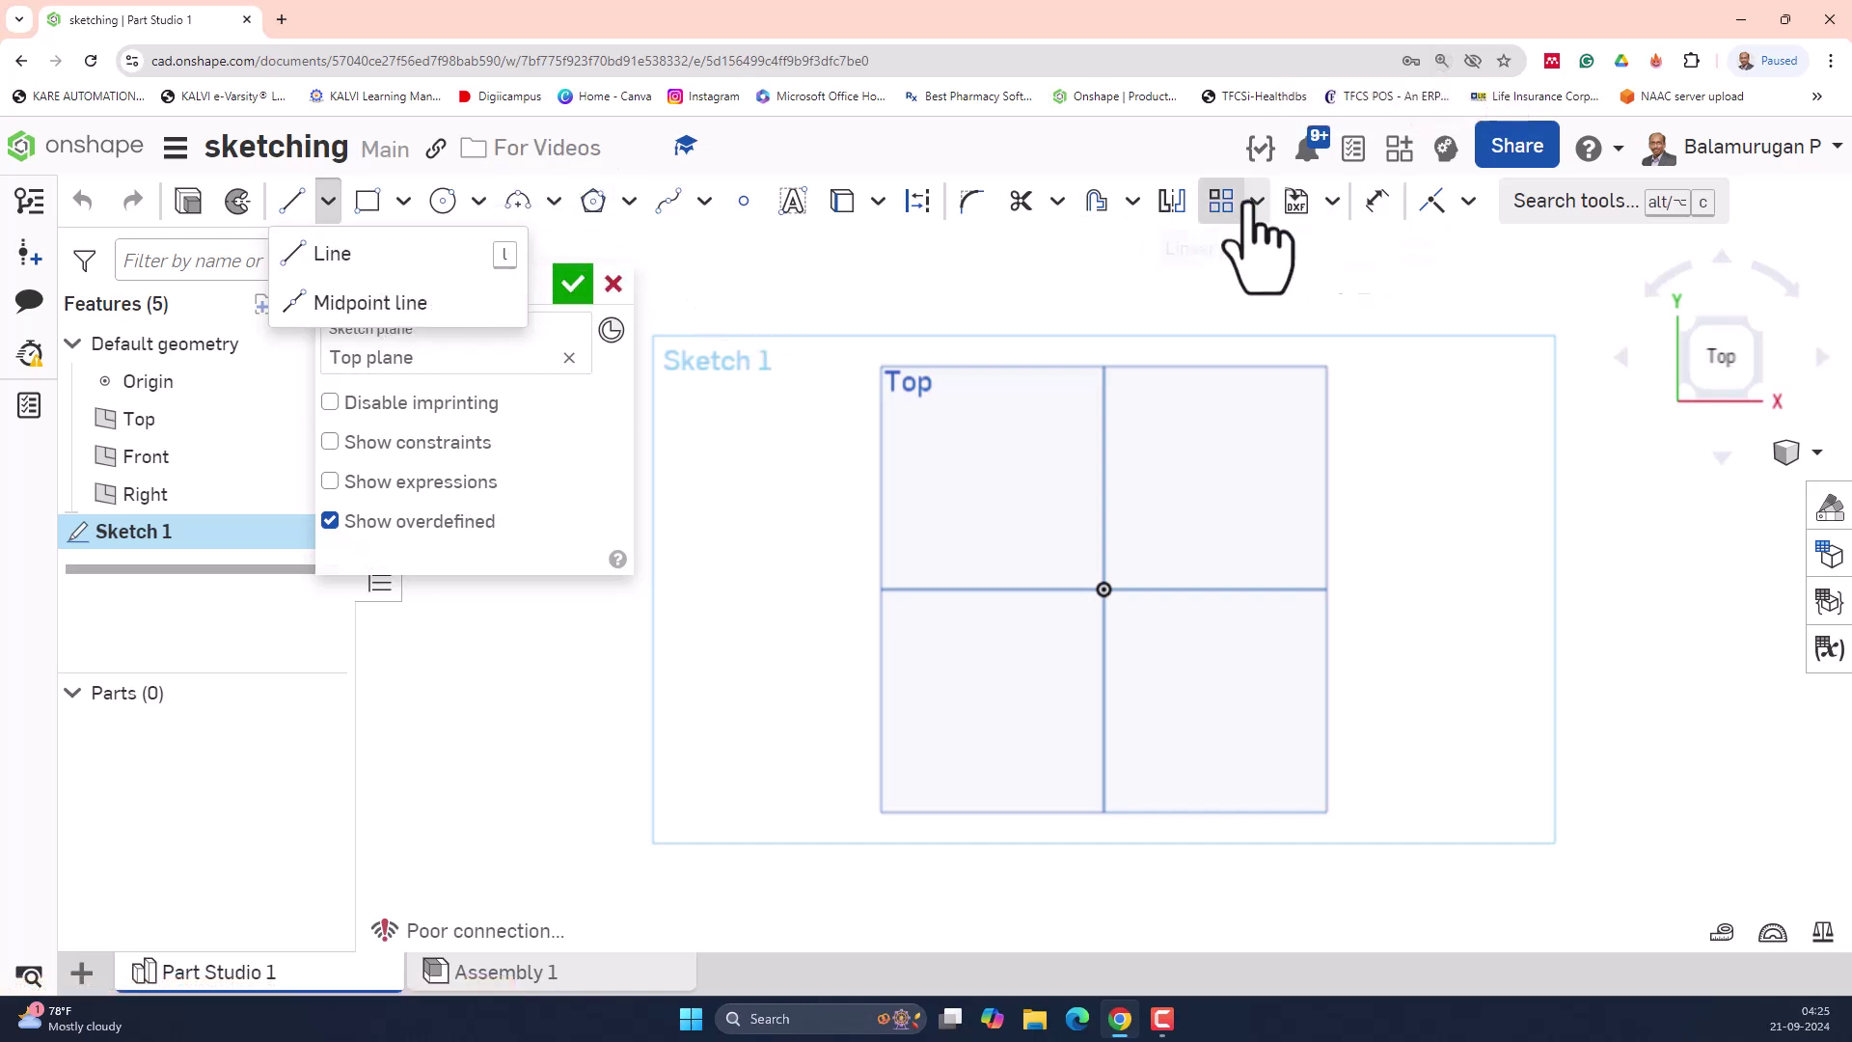
pyautogui.click(1468, 201)
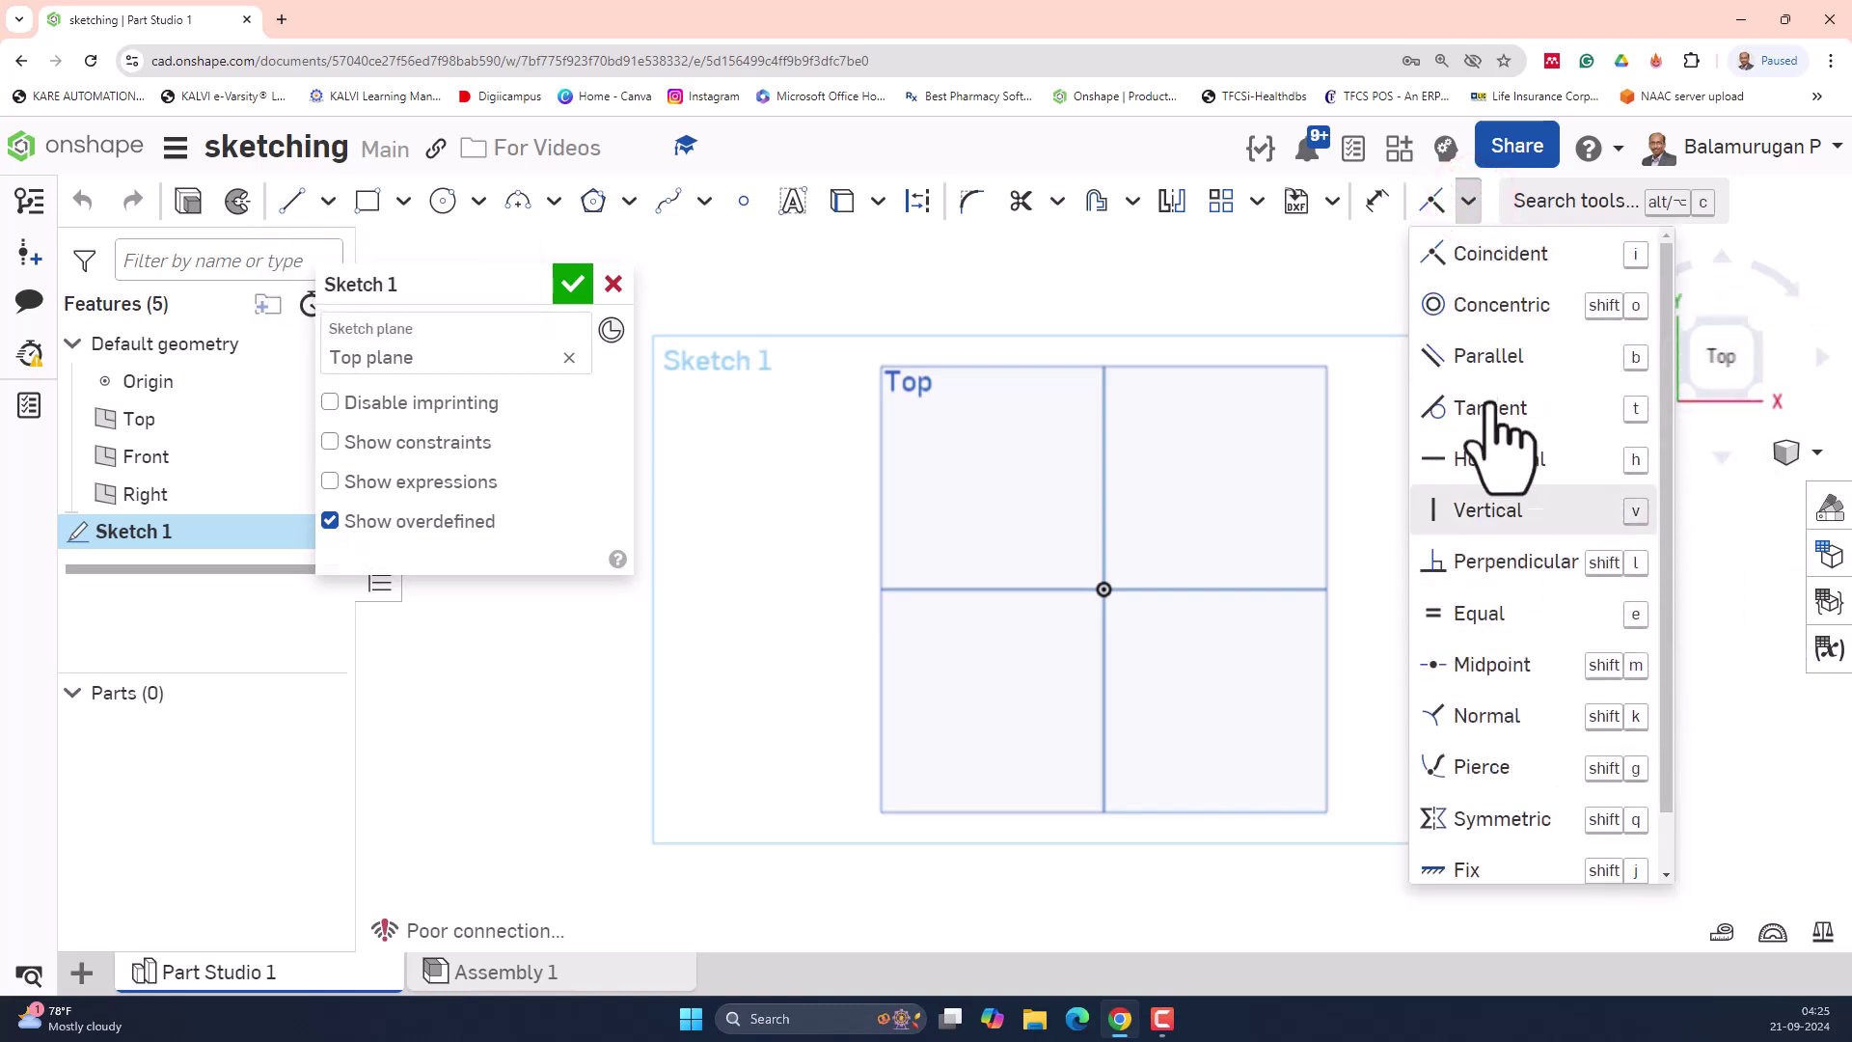
pyautogui.click(1339, 198)
pyautogui.click(1257, 200)
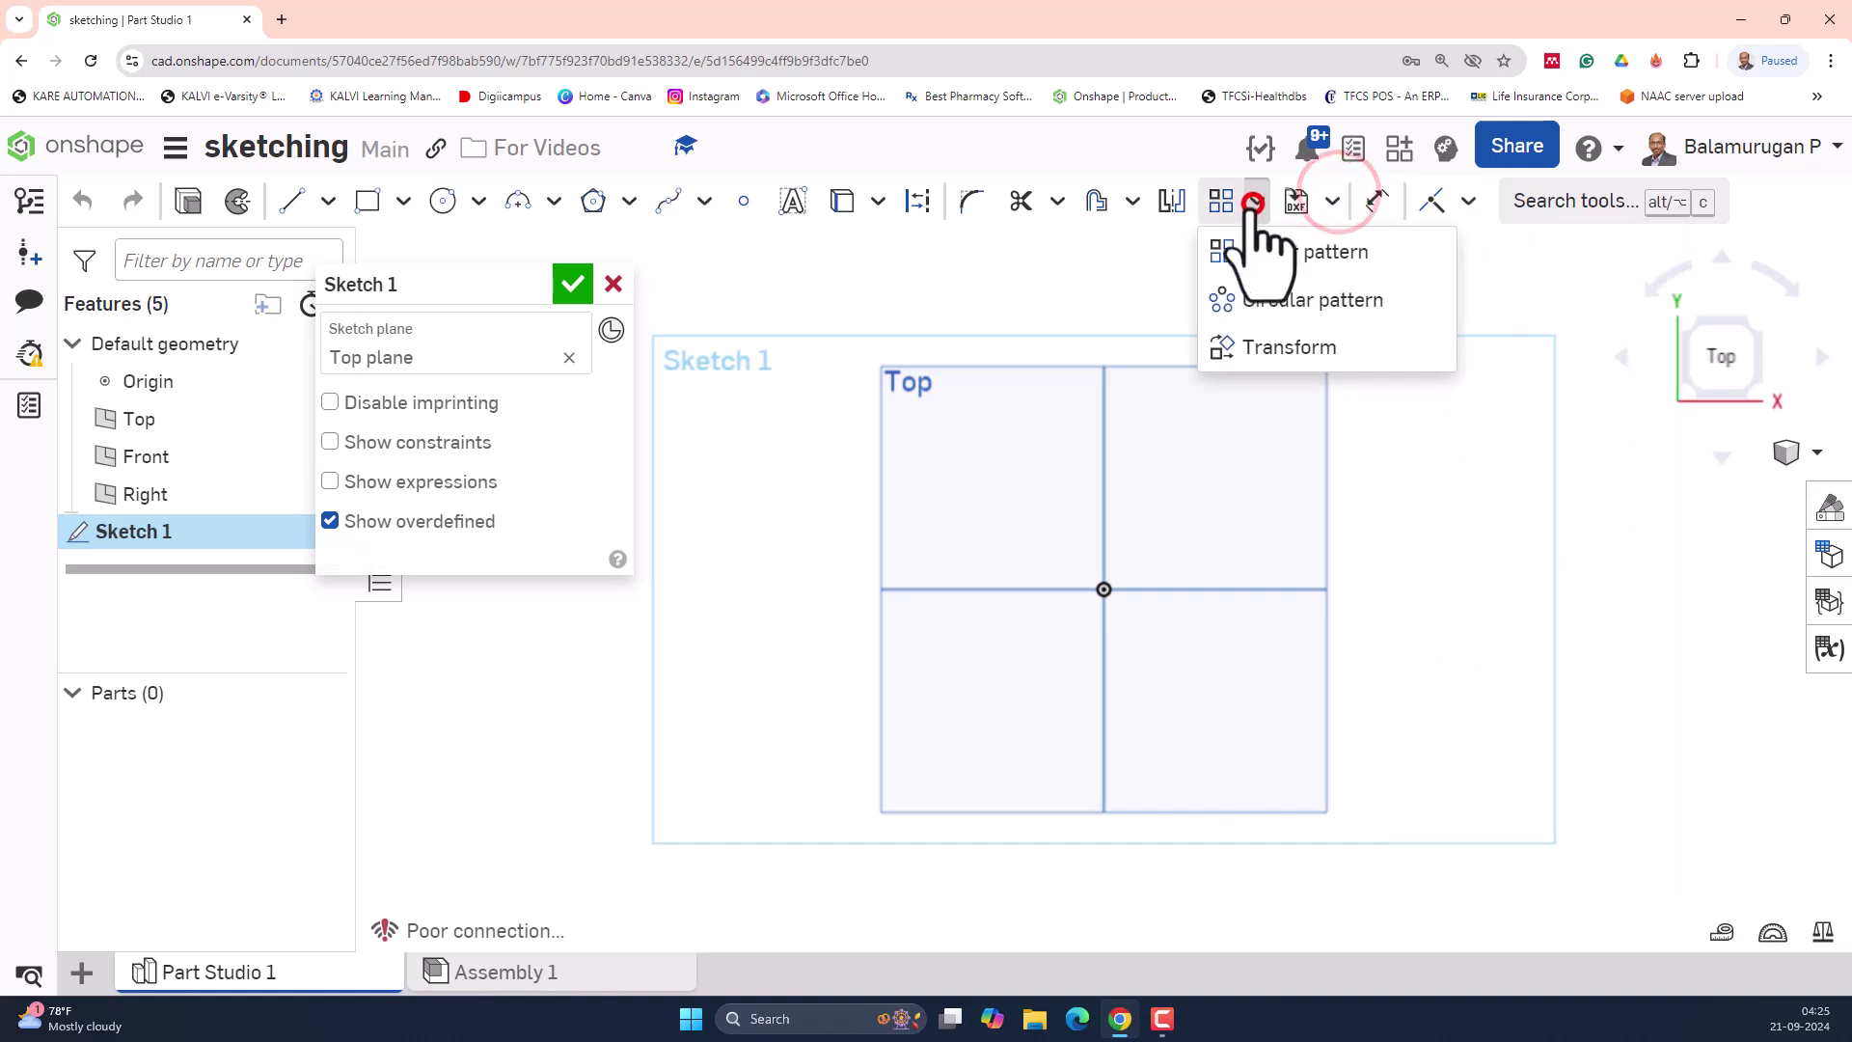
pyautogui.click(1134, 202)
pyautogui.click(1057, 201)
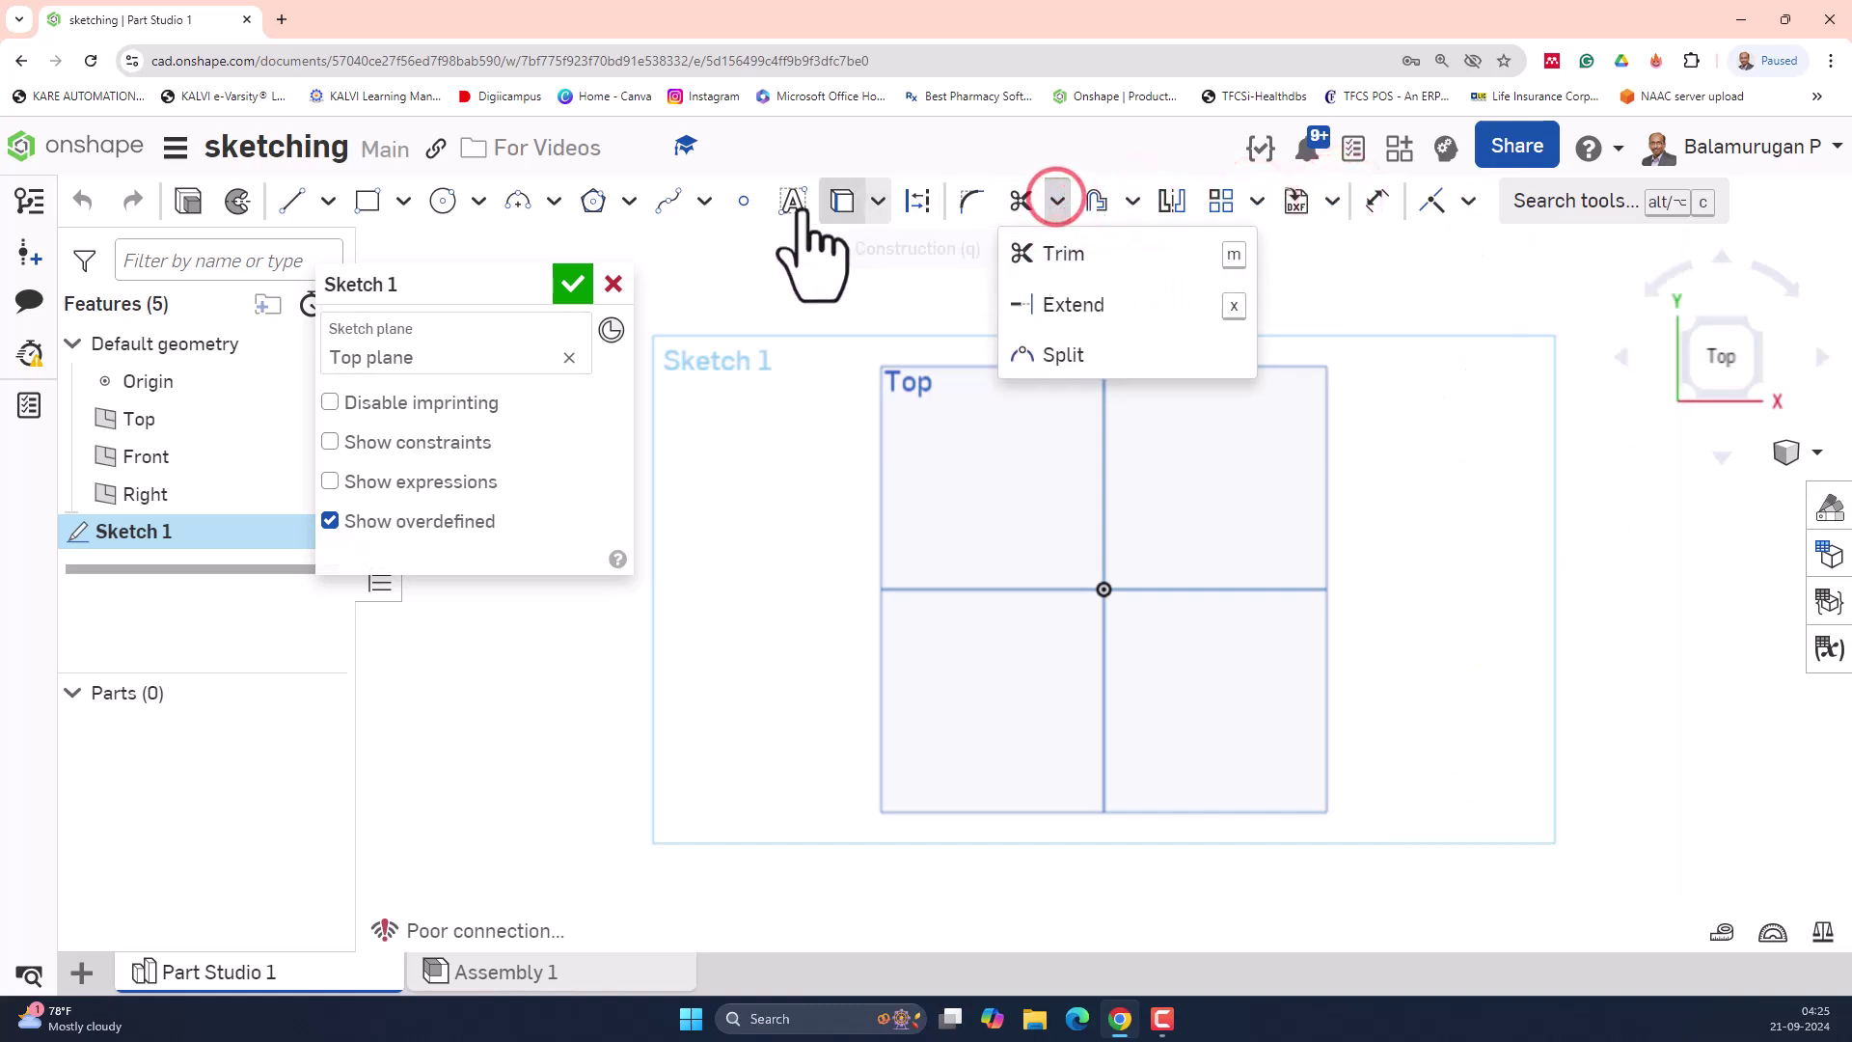
pyautogui.click(704, 201)
pyautogui.click(629, 201)
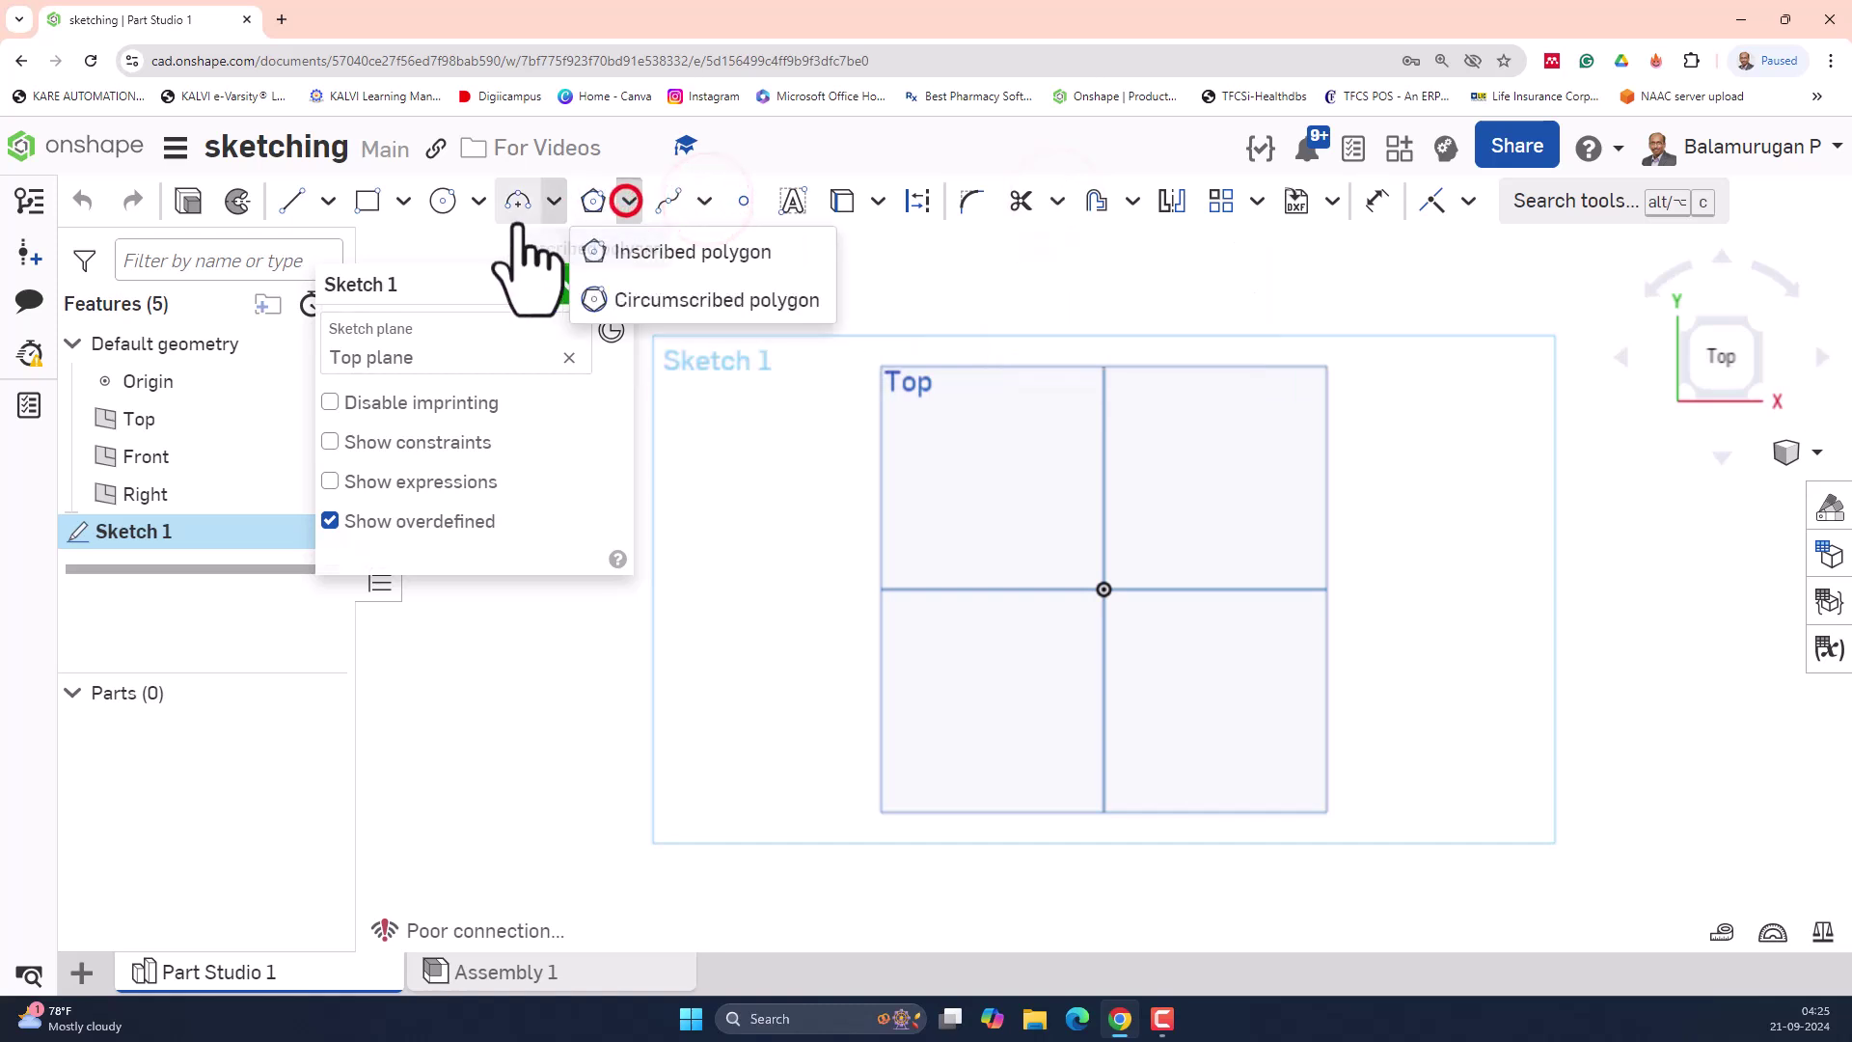
pyautogui.click(553, 200)
pyautogui.click(479, 200)
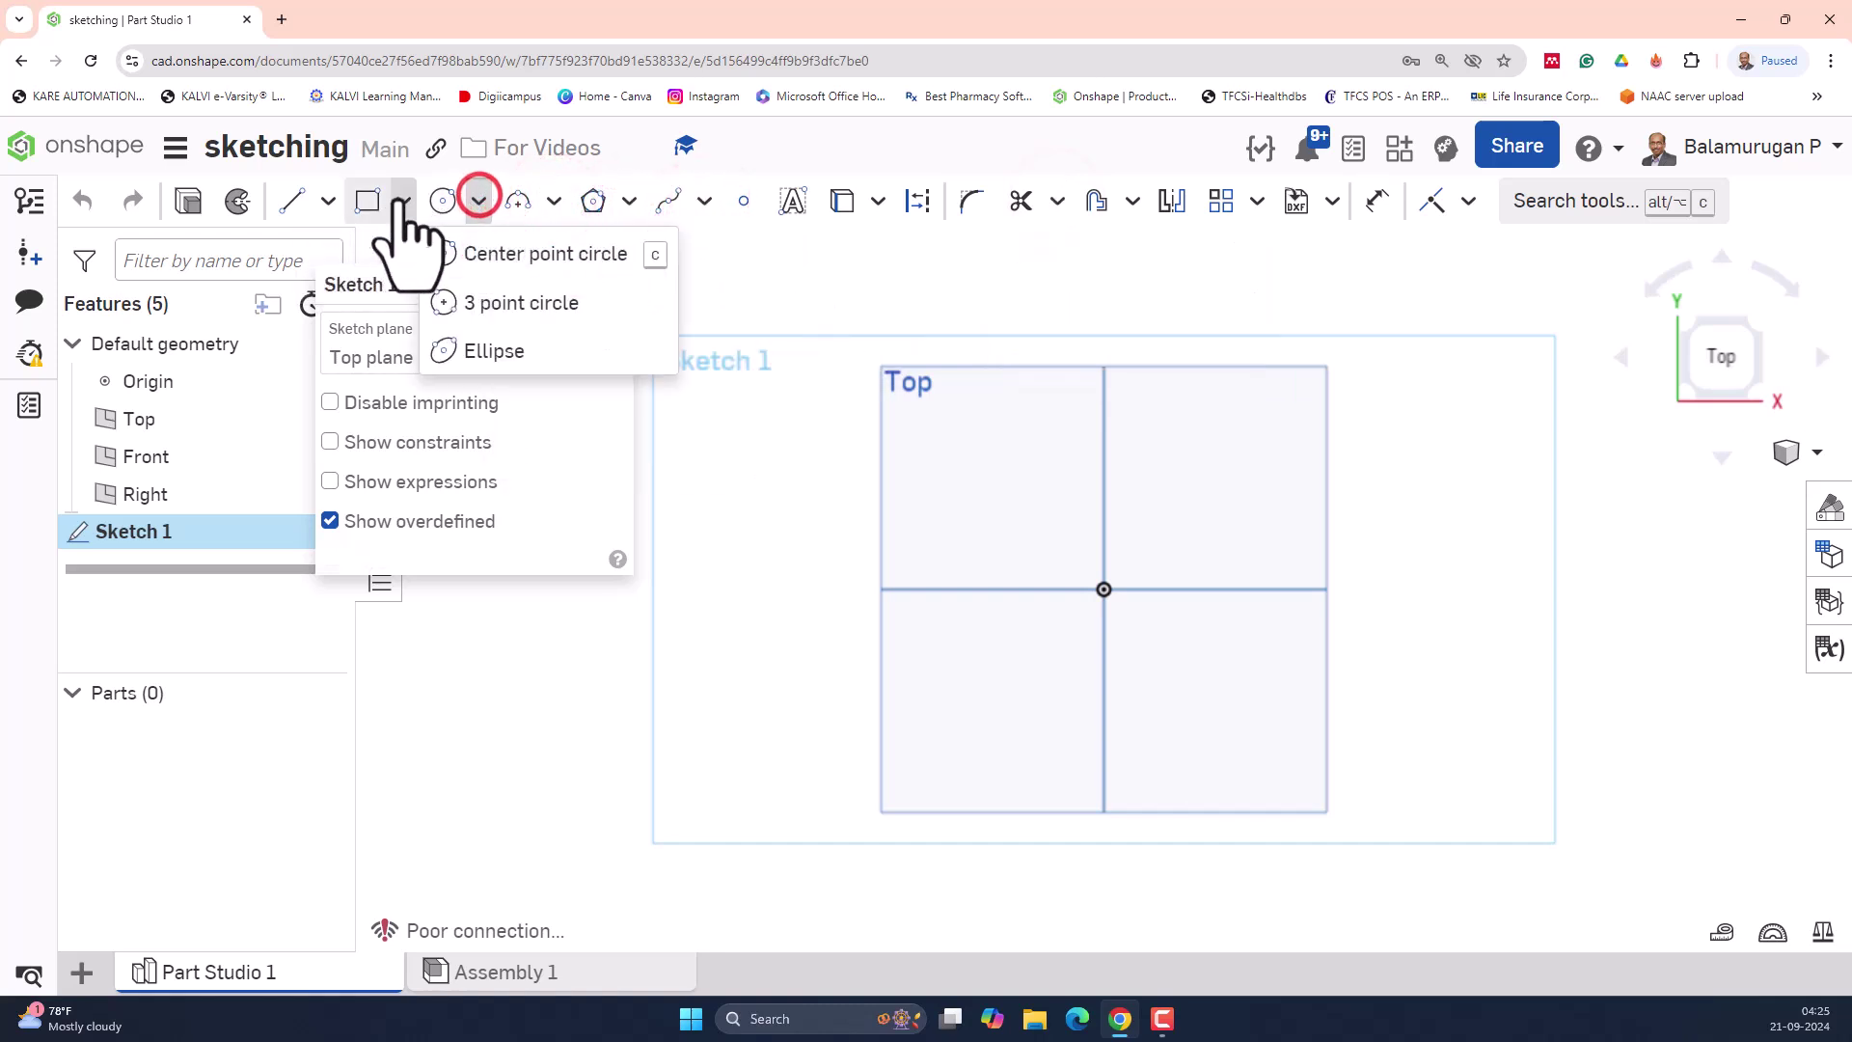
pyautogui.click(403, 200)
pyautogui.click(328, 200)
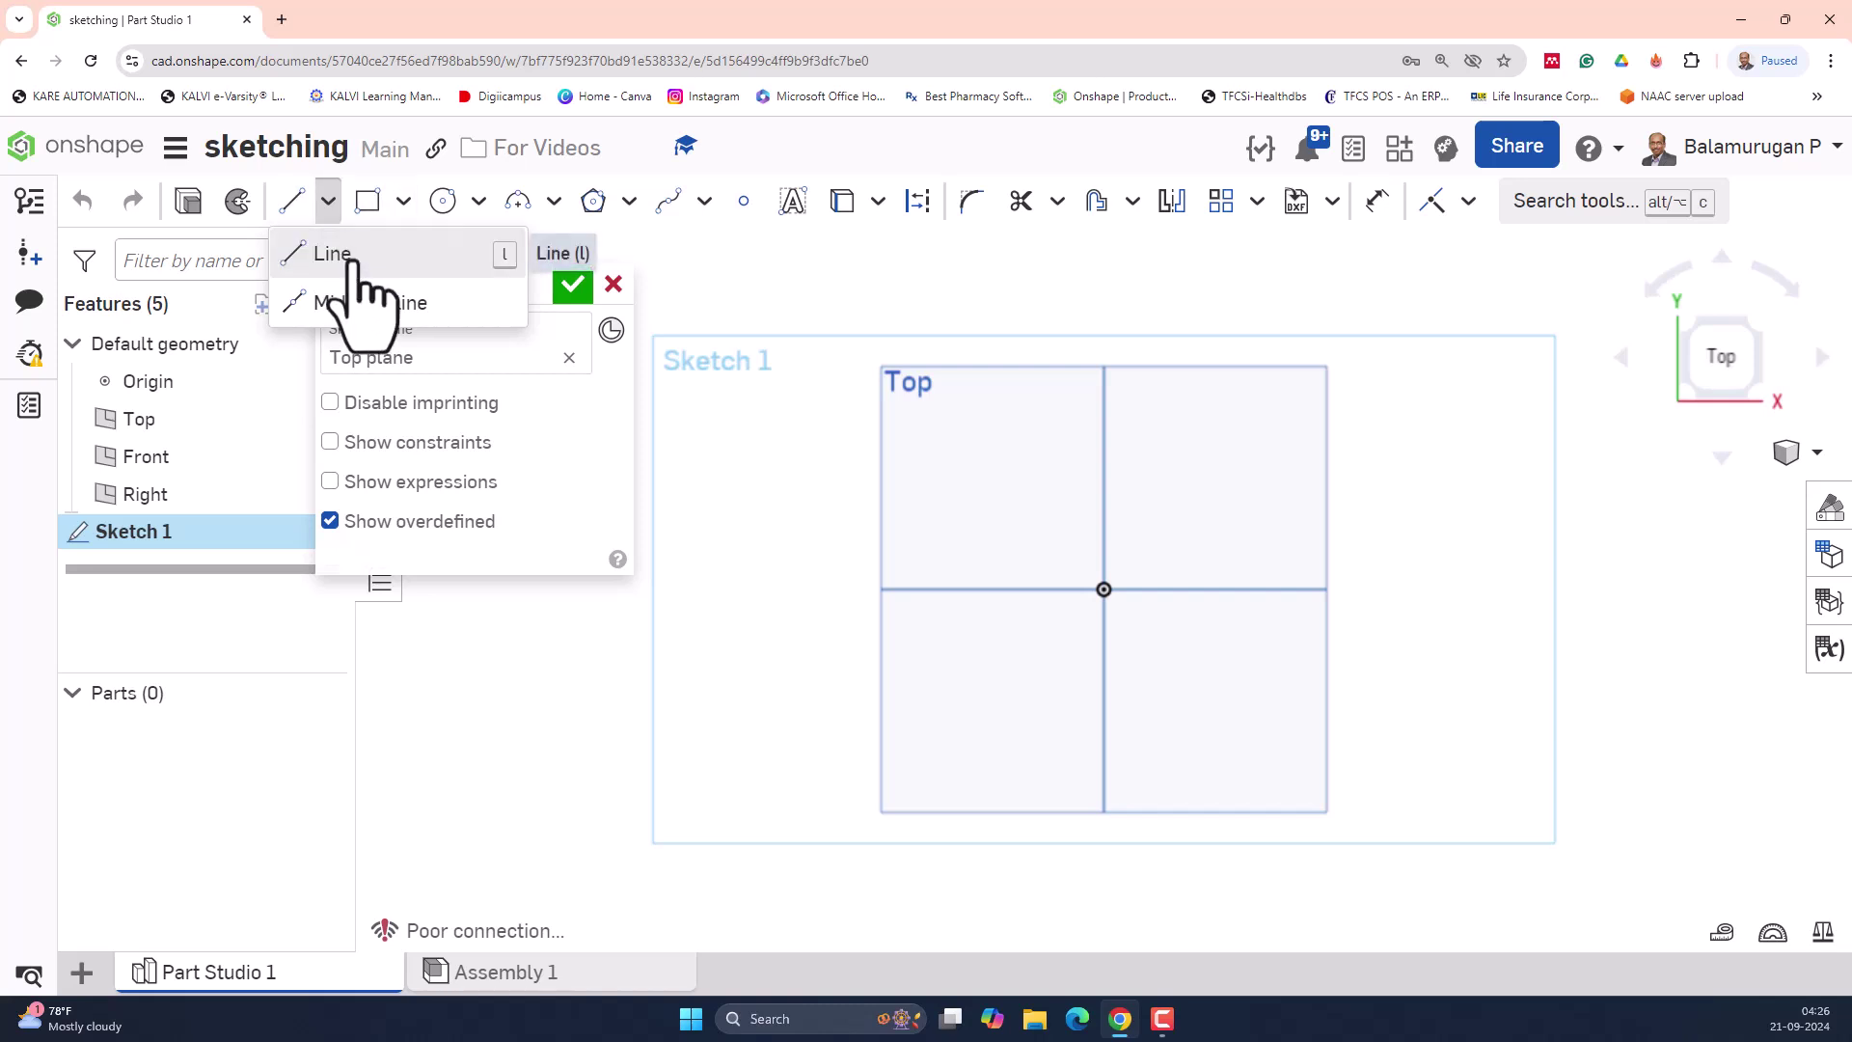
# Activate the plain Line tool from the Line dropdown in Sketch 1
pyautogui.click(353, 255)
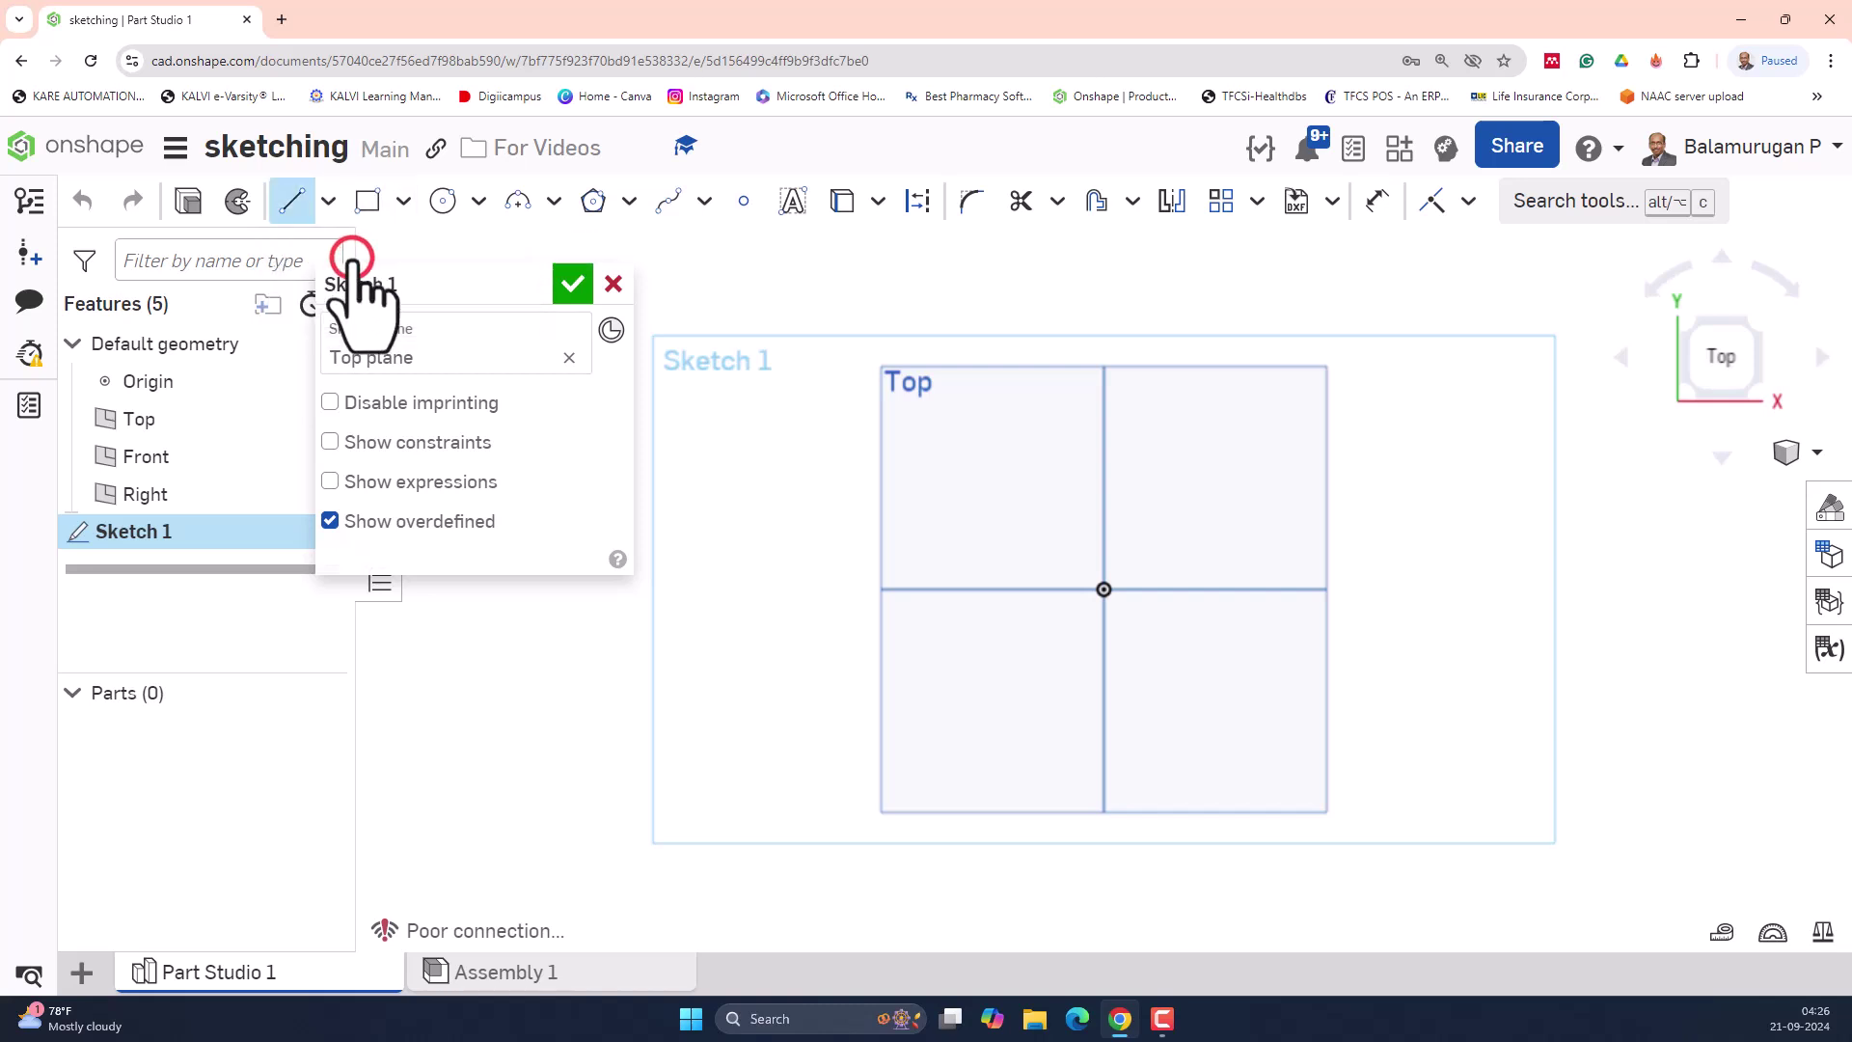
pyautogui.click(331, 200)
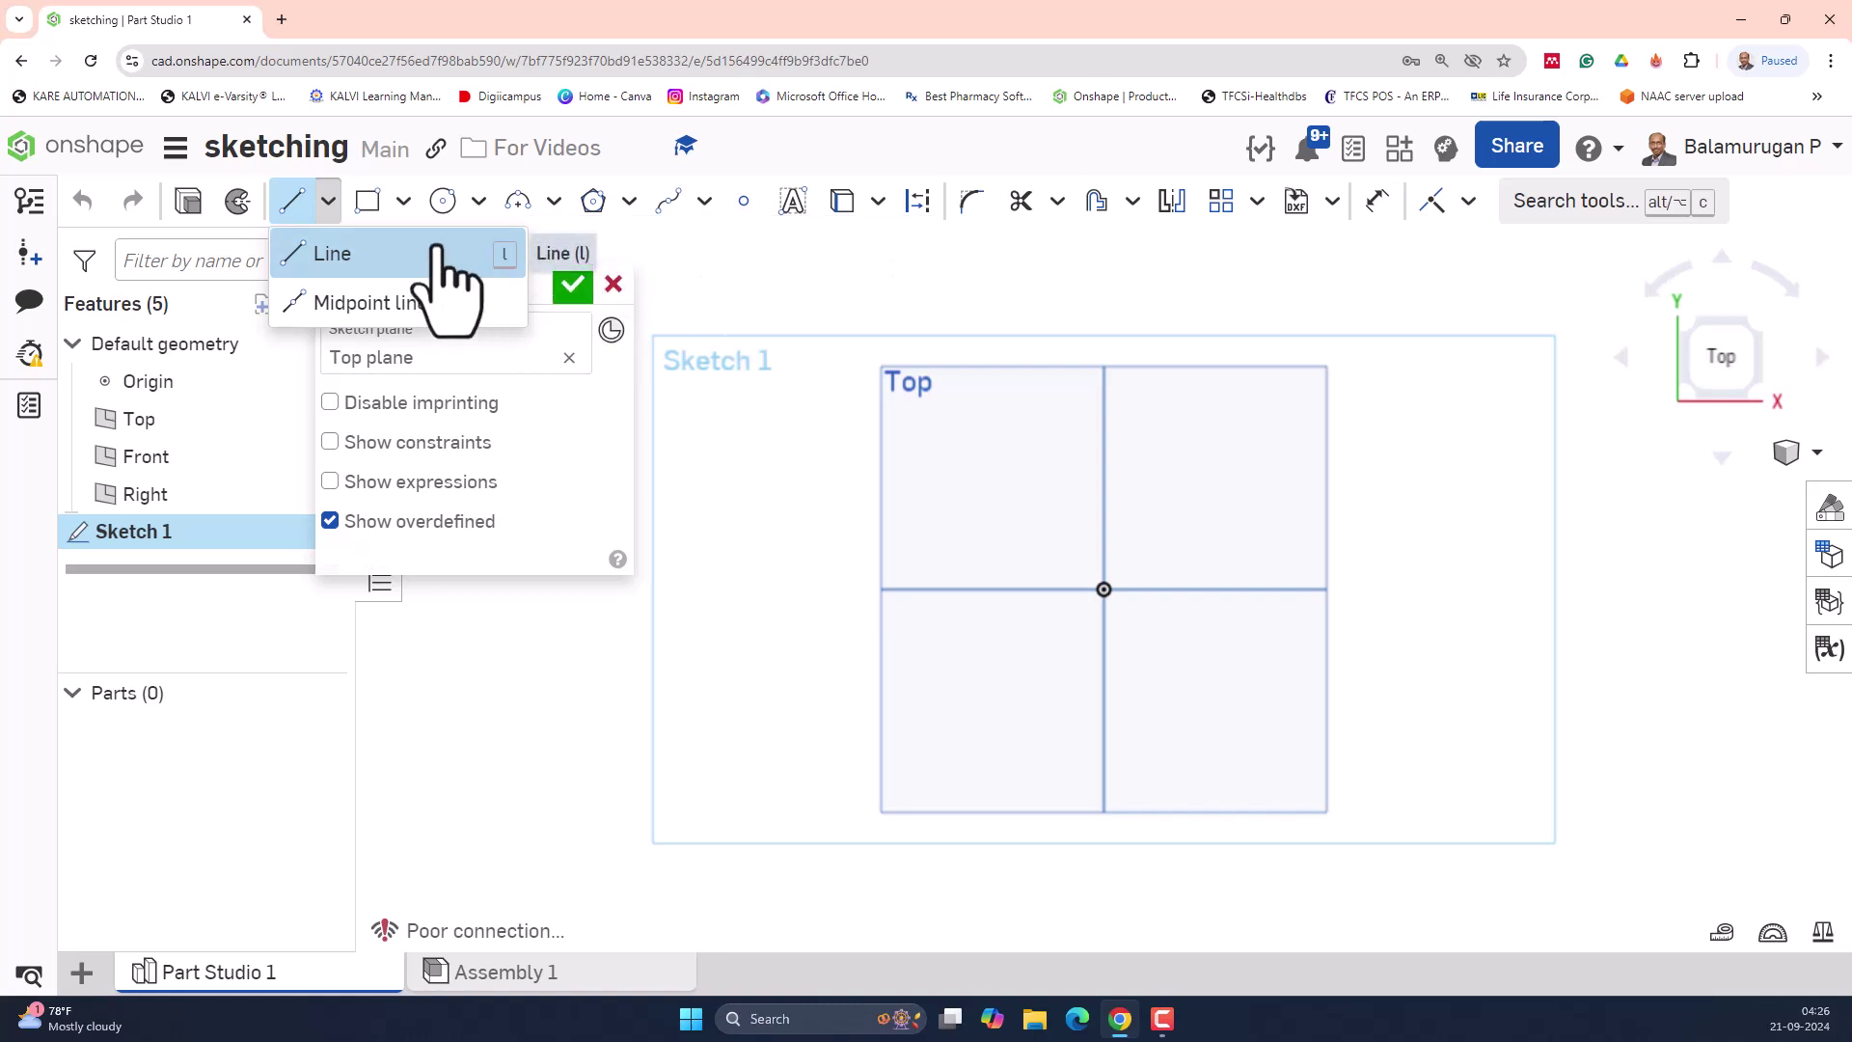
pyautogui.click(436, 244)
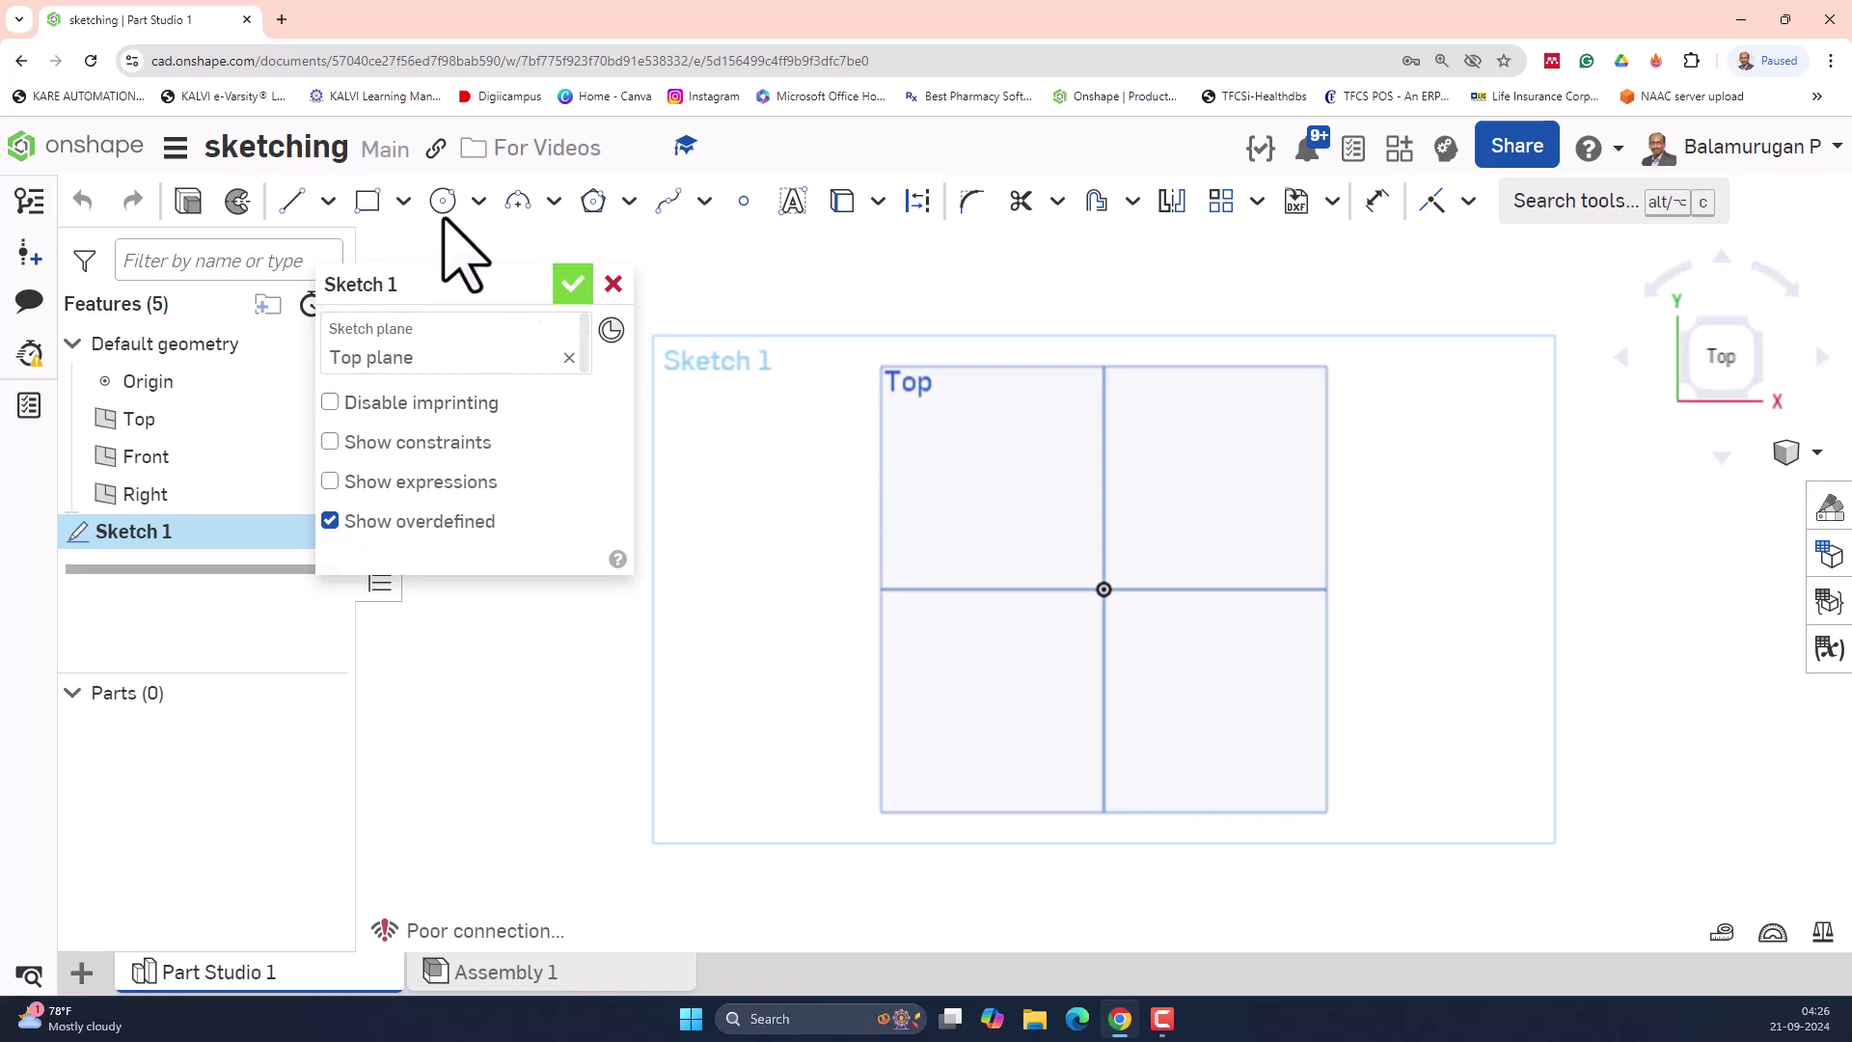
pyautogui.click(294, 201)
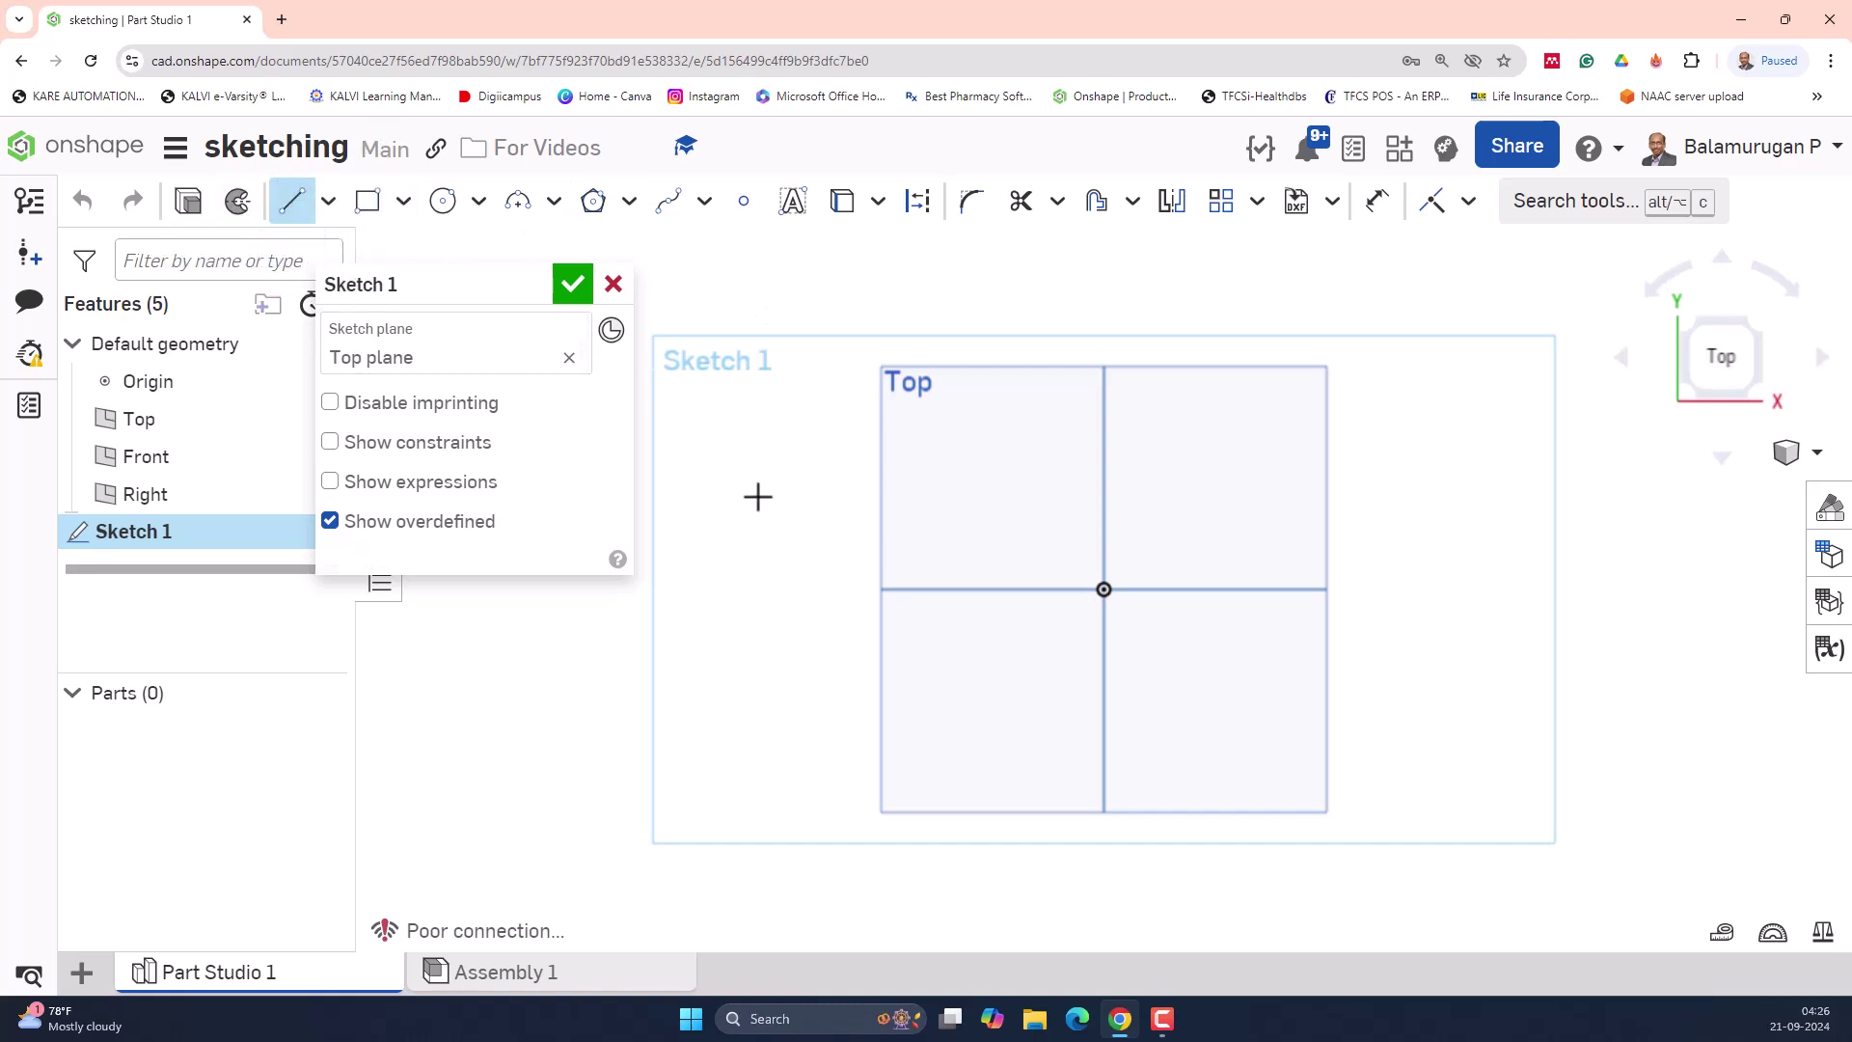
pyautogui.click(304, 208)
pyautogui.click(304, 201)
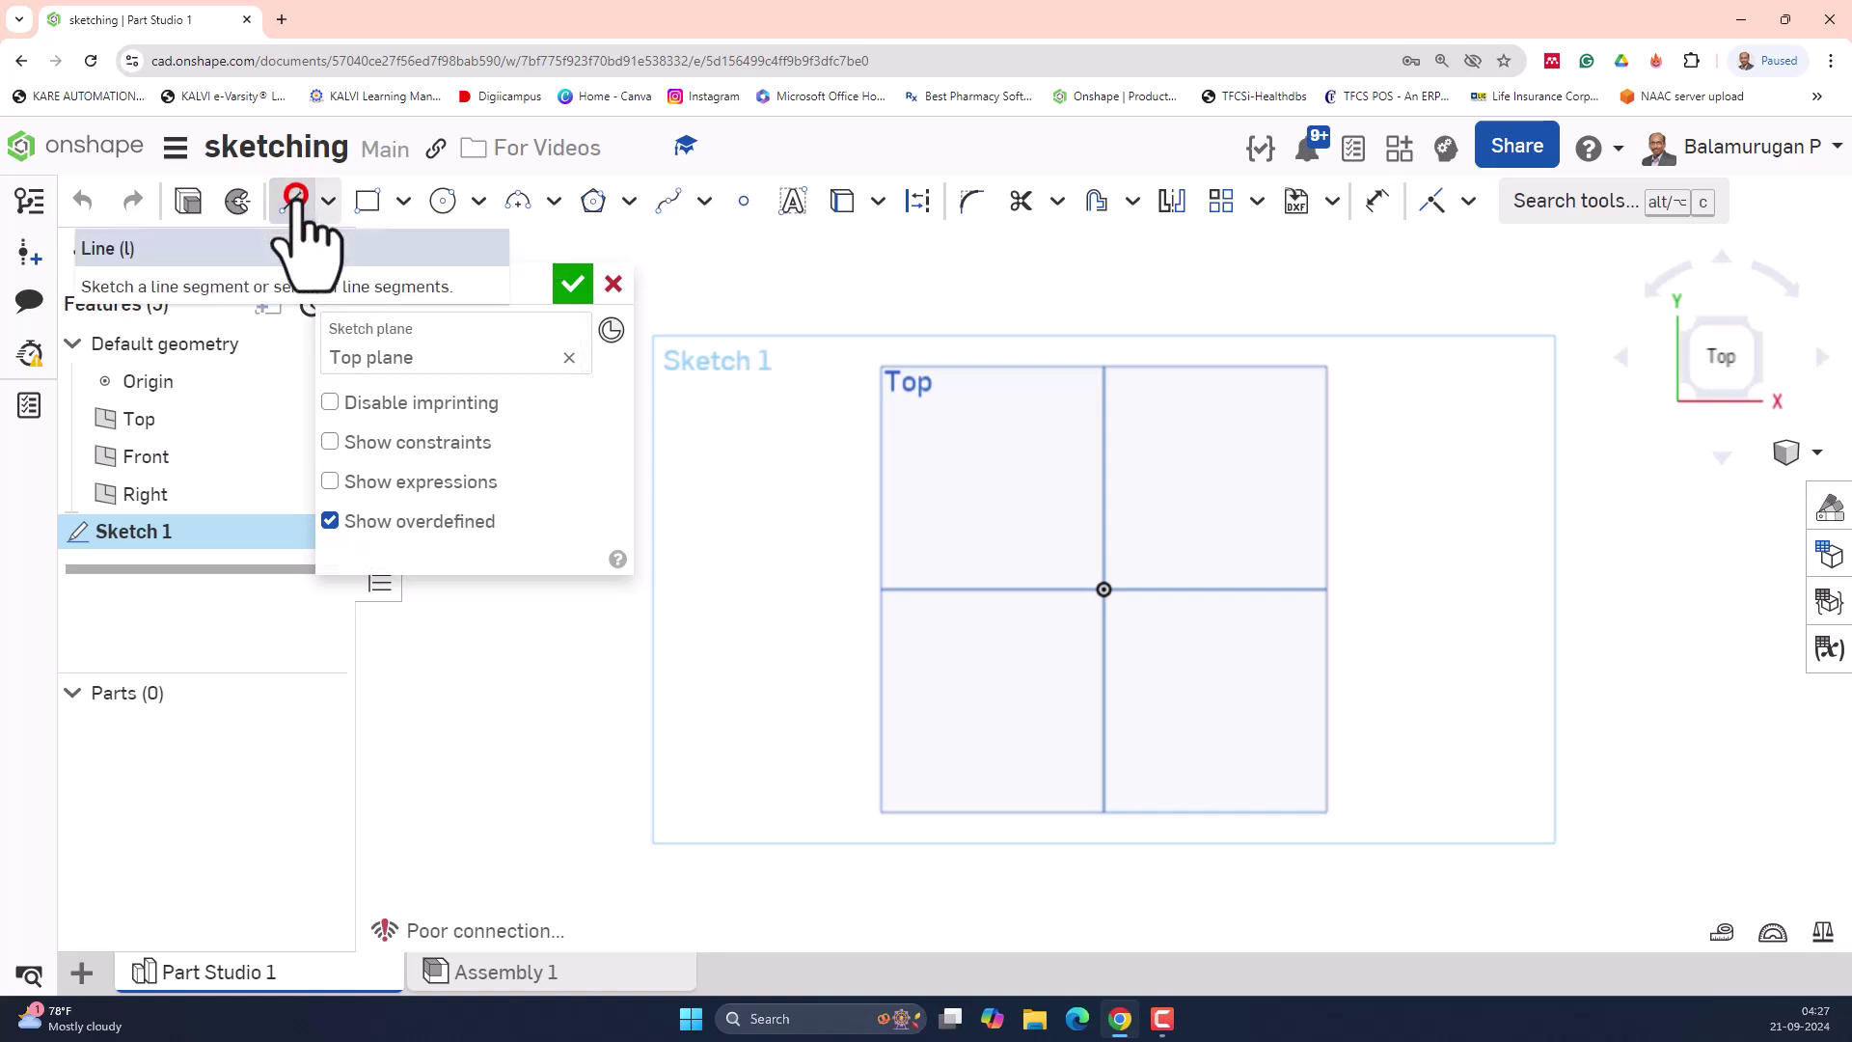
pyautogui.moveTo(284, 152); pyautogui.dragTo(287, 235)
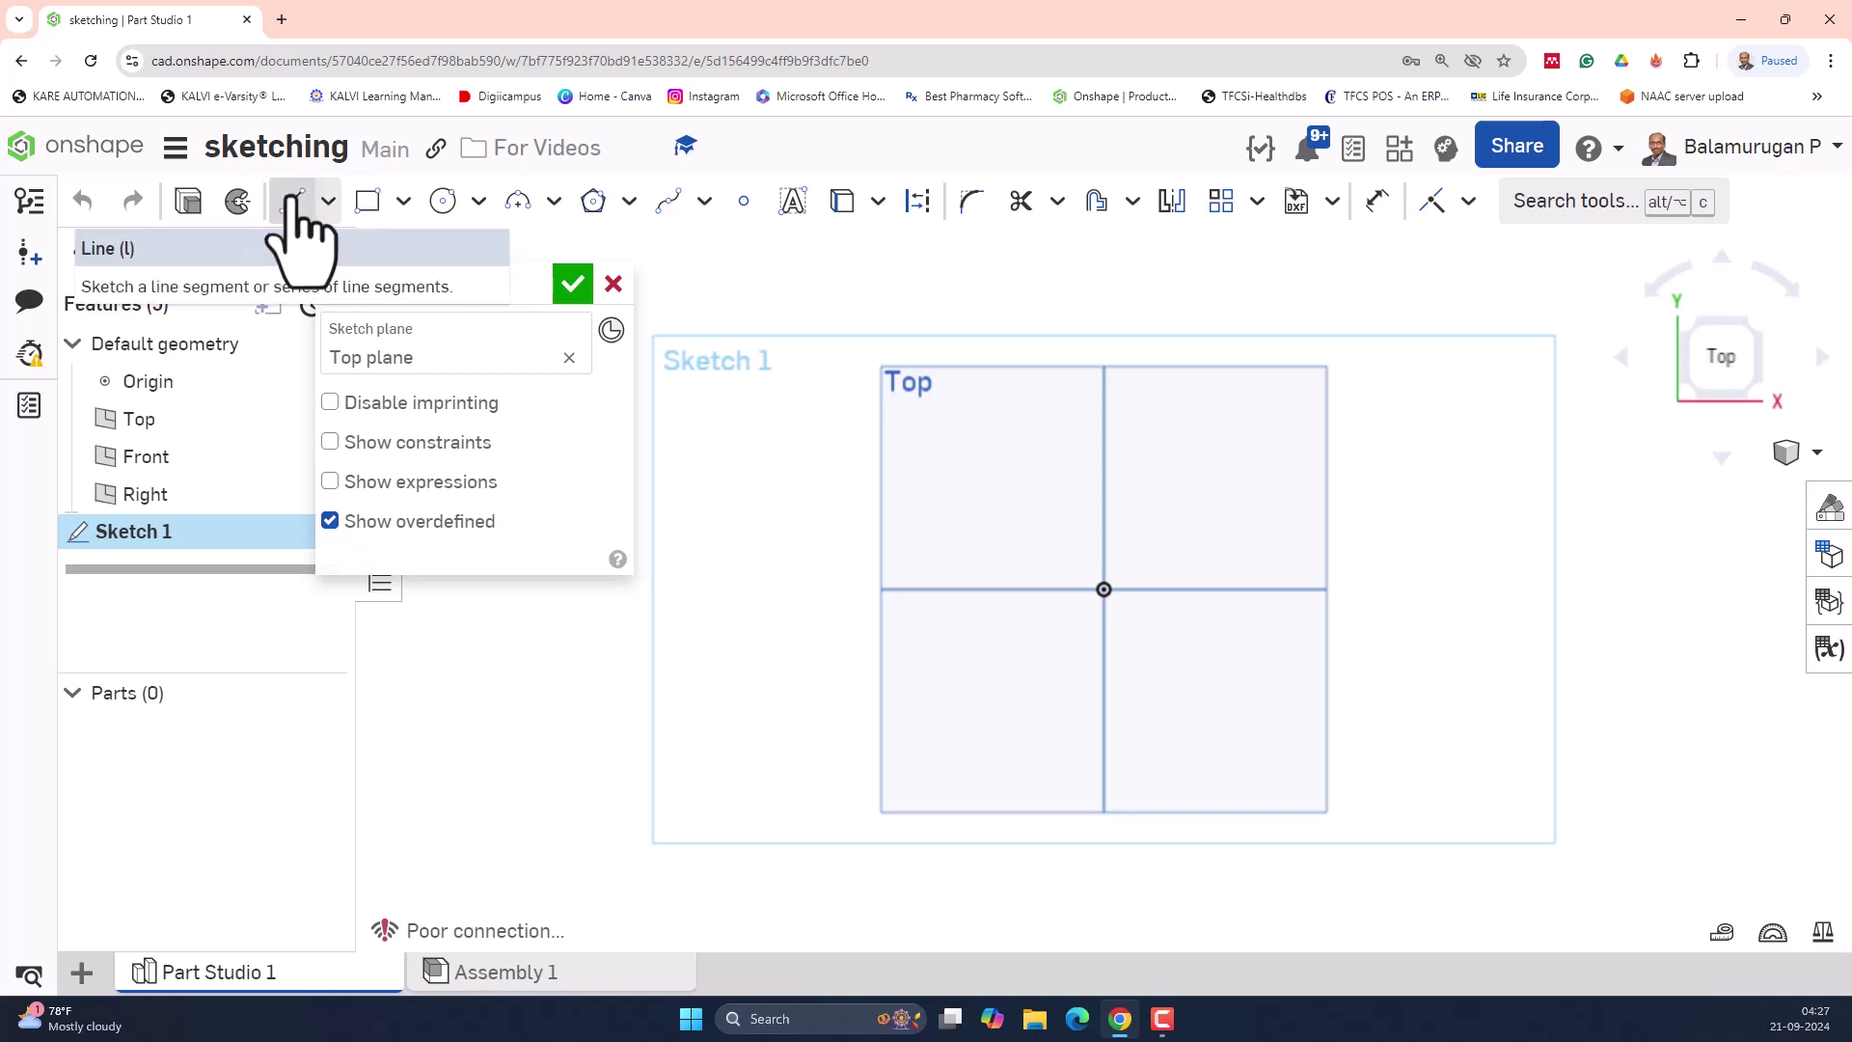
pyautogui.click(294, 201)
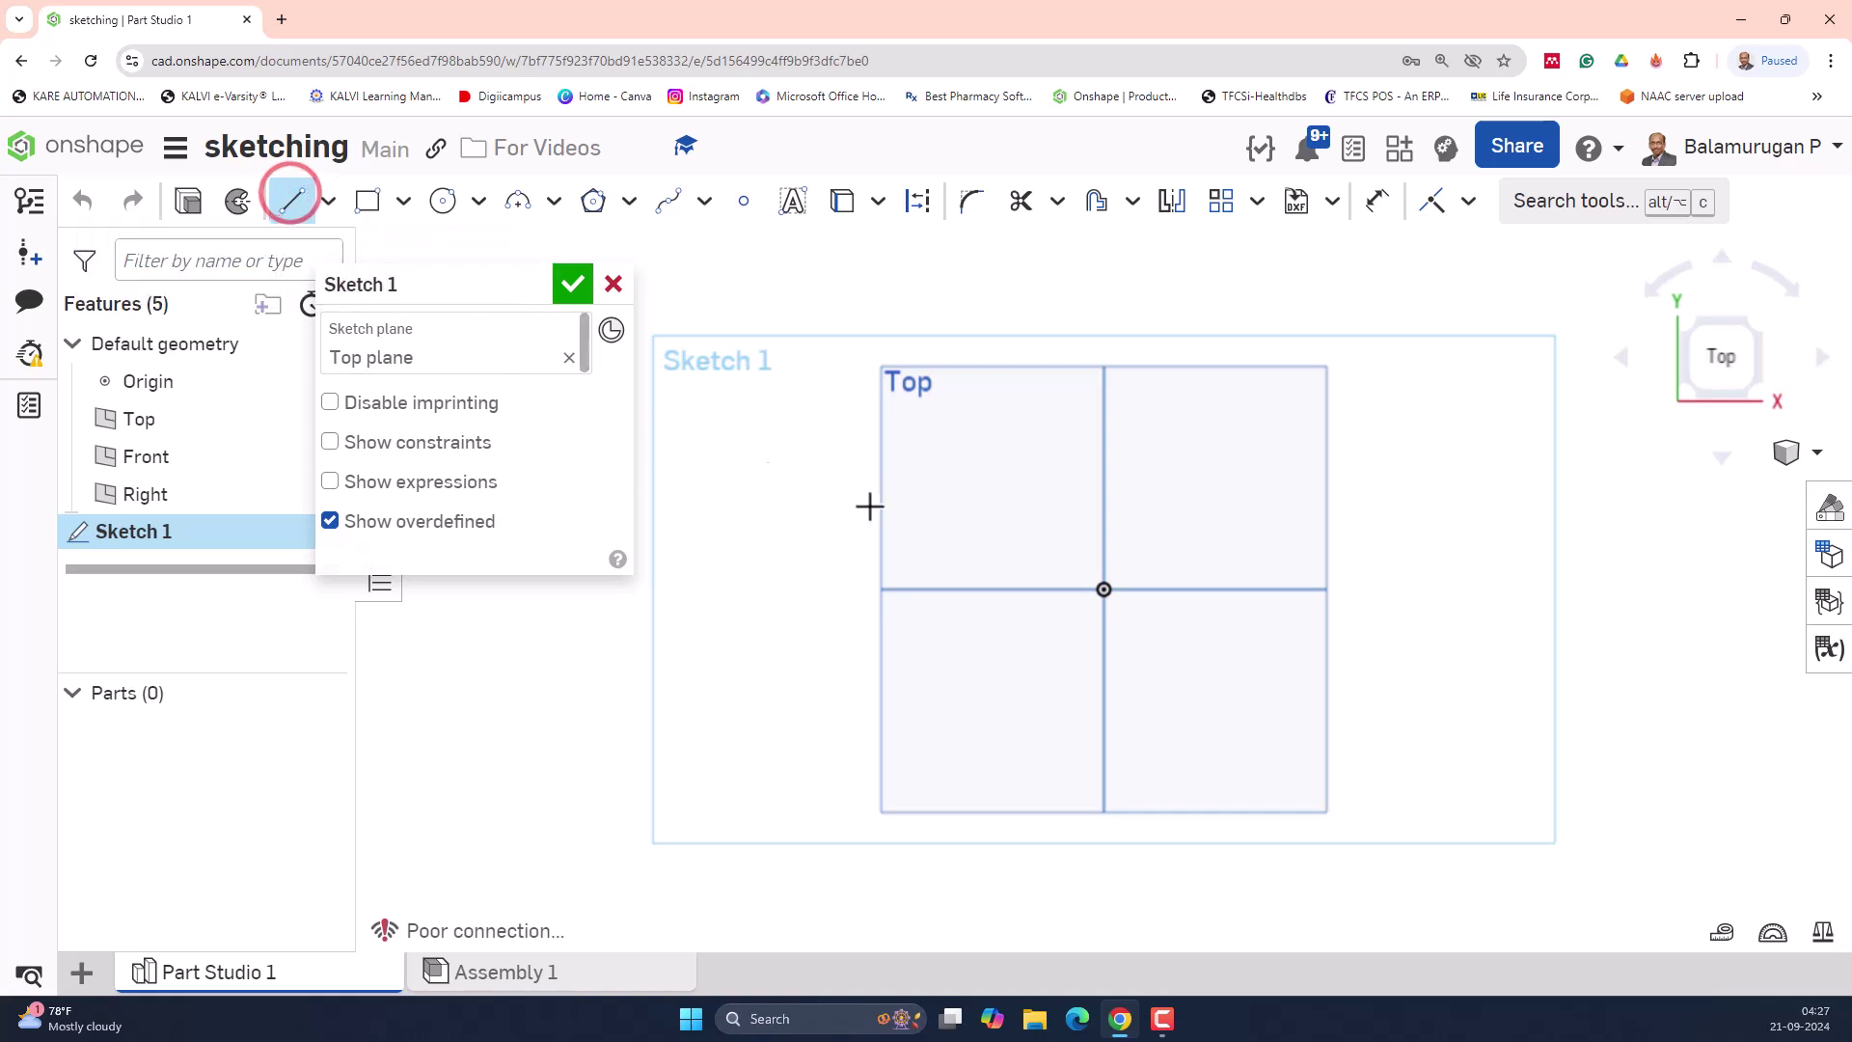
# Draw a stepped chain of five lines: 41.39 down, 82.79 across, up, short run, 36.04 down
pyautogui.click(980, 447)
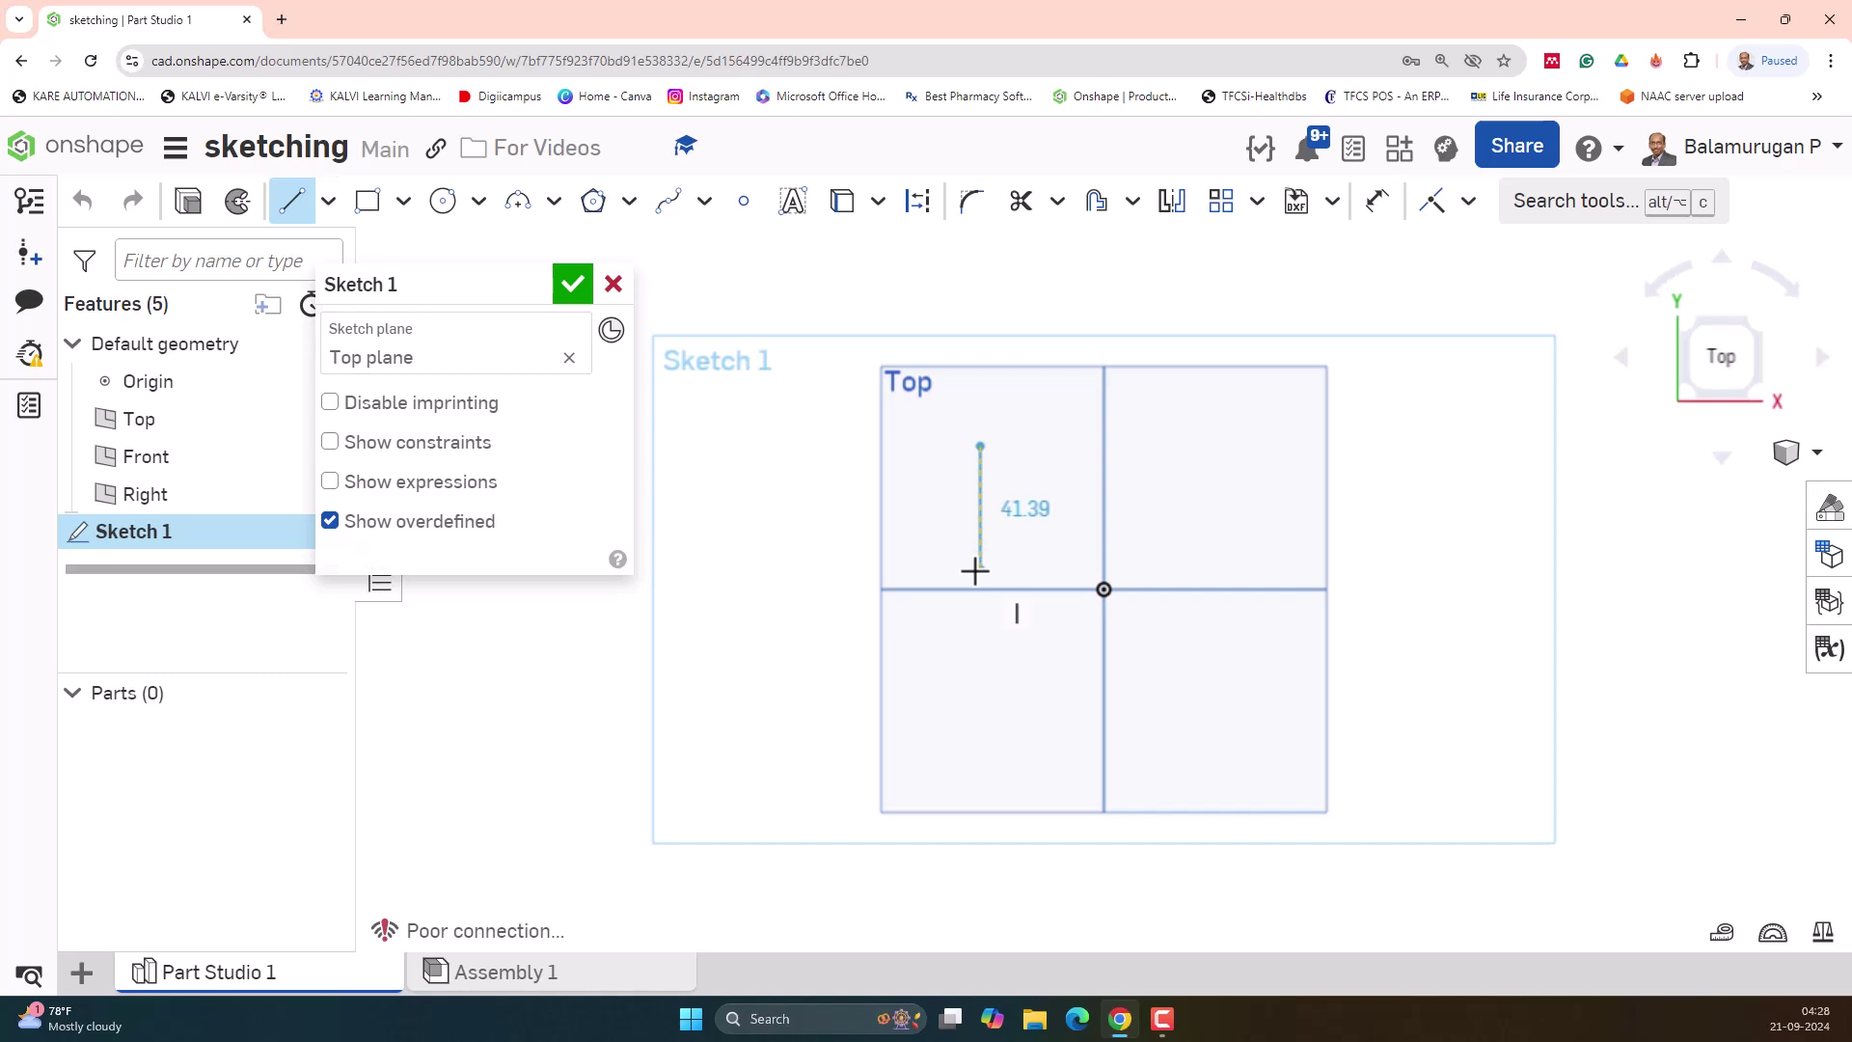
pyautogui.click(976, 569)
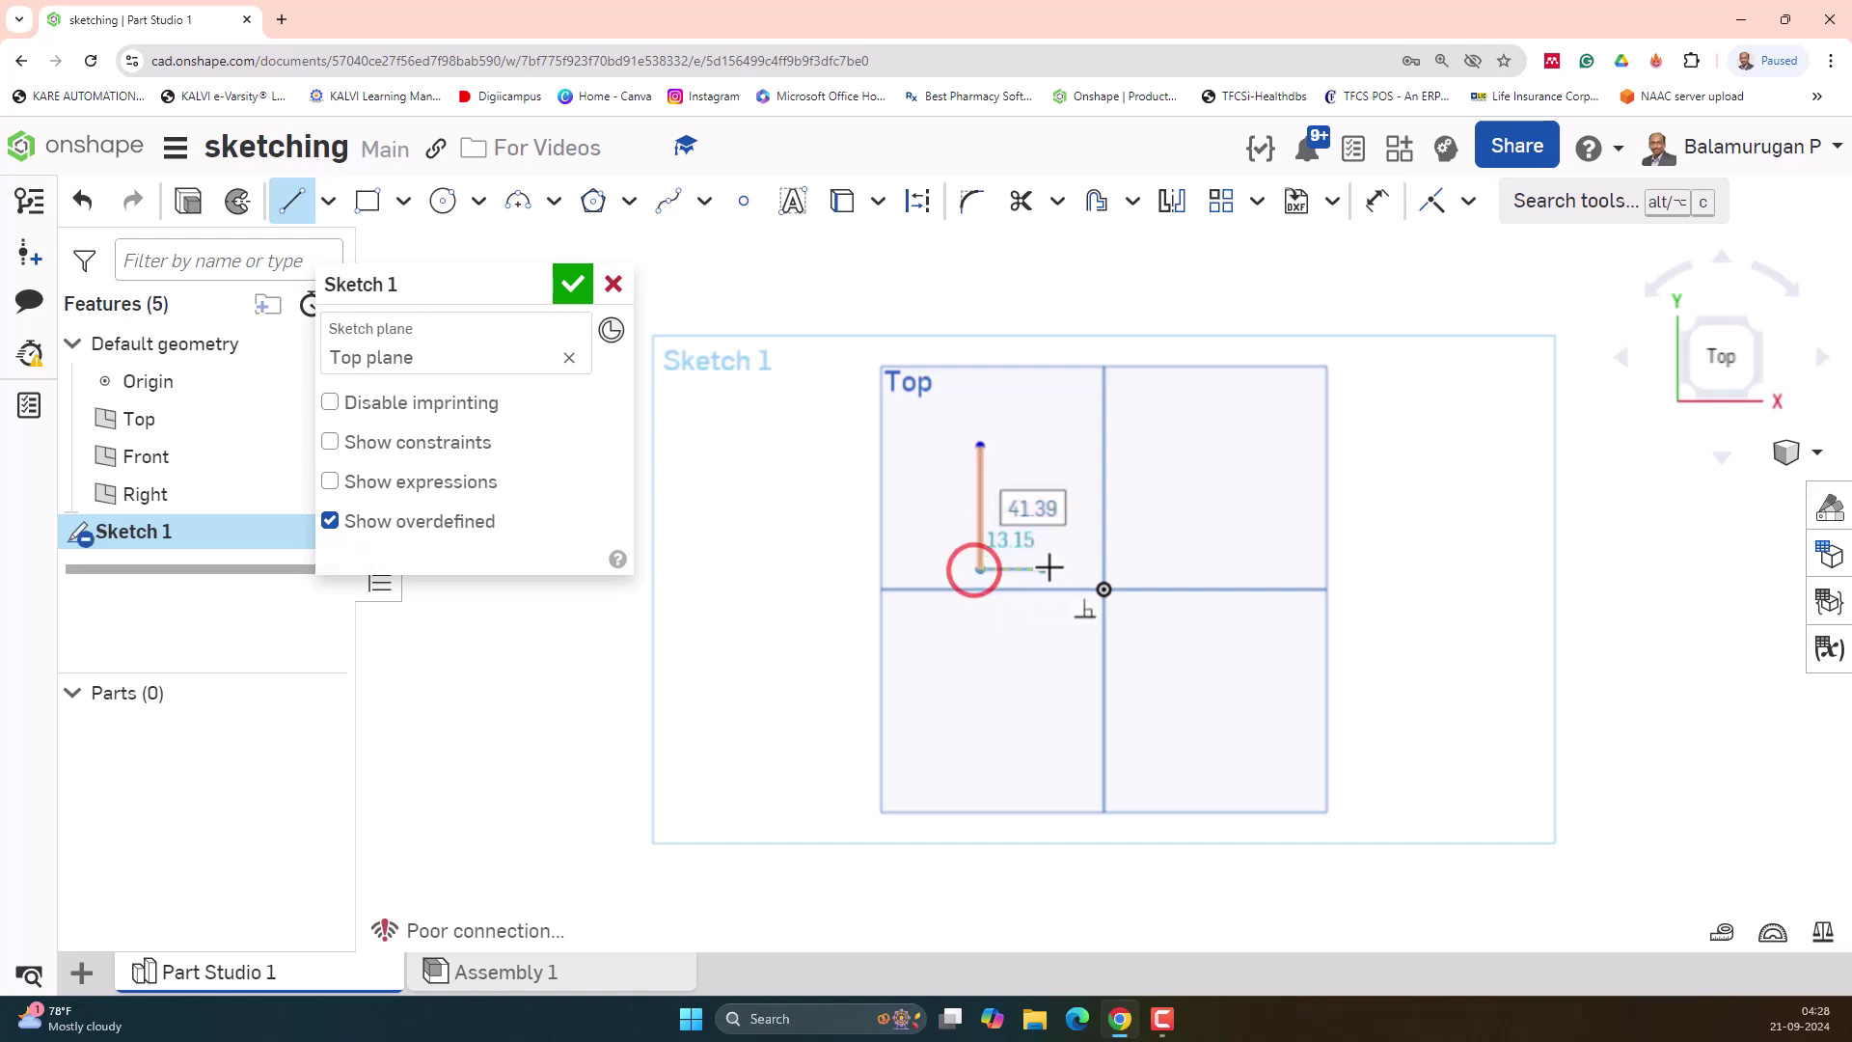
pyautogui.click(1226, 569)
pyautogui.click(1226, 437)
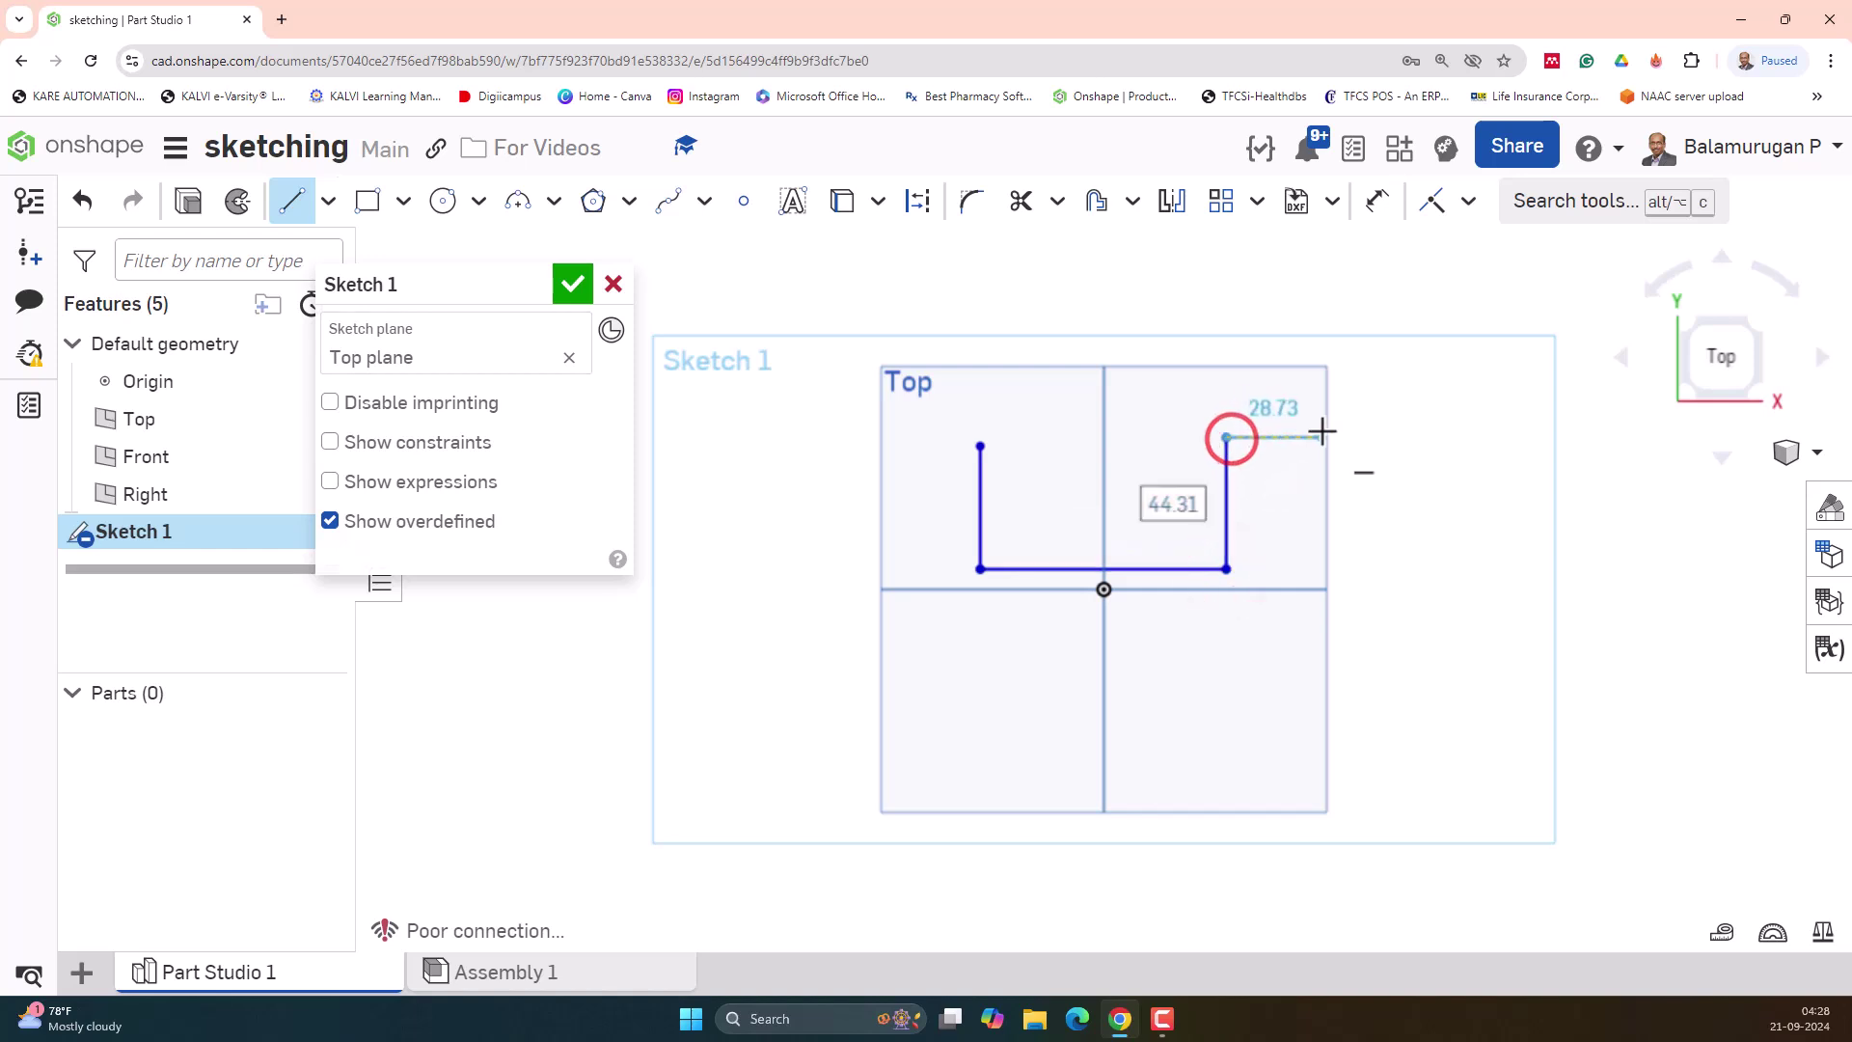
pyautogui.click(1322, 436)
pyautogui.click(1321, 544)
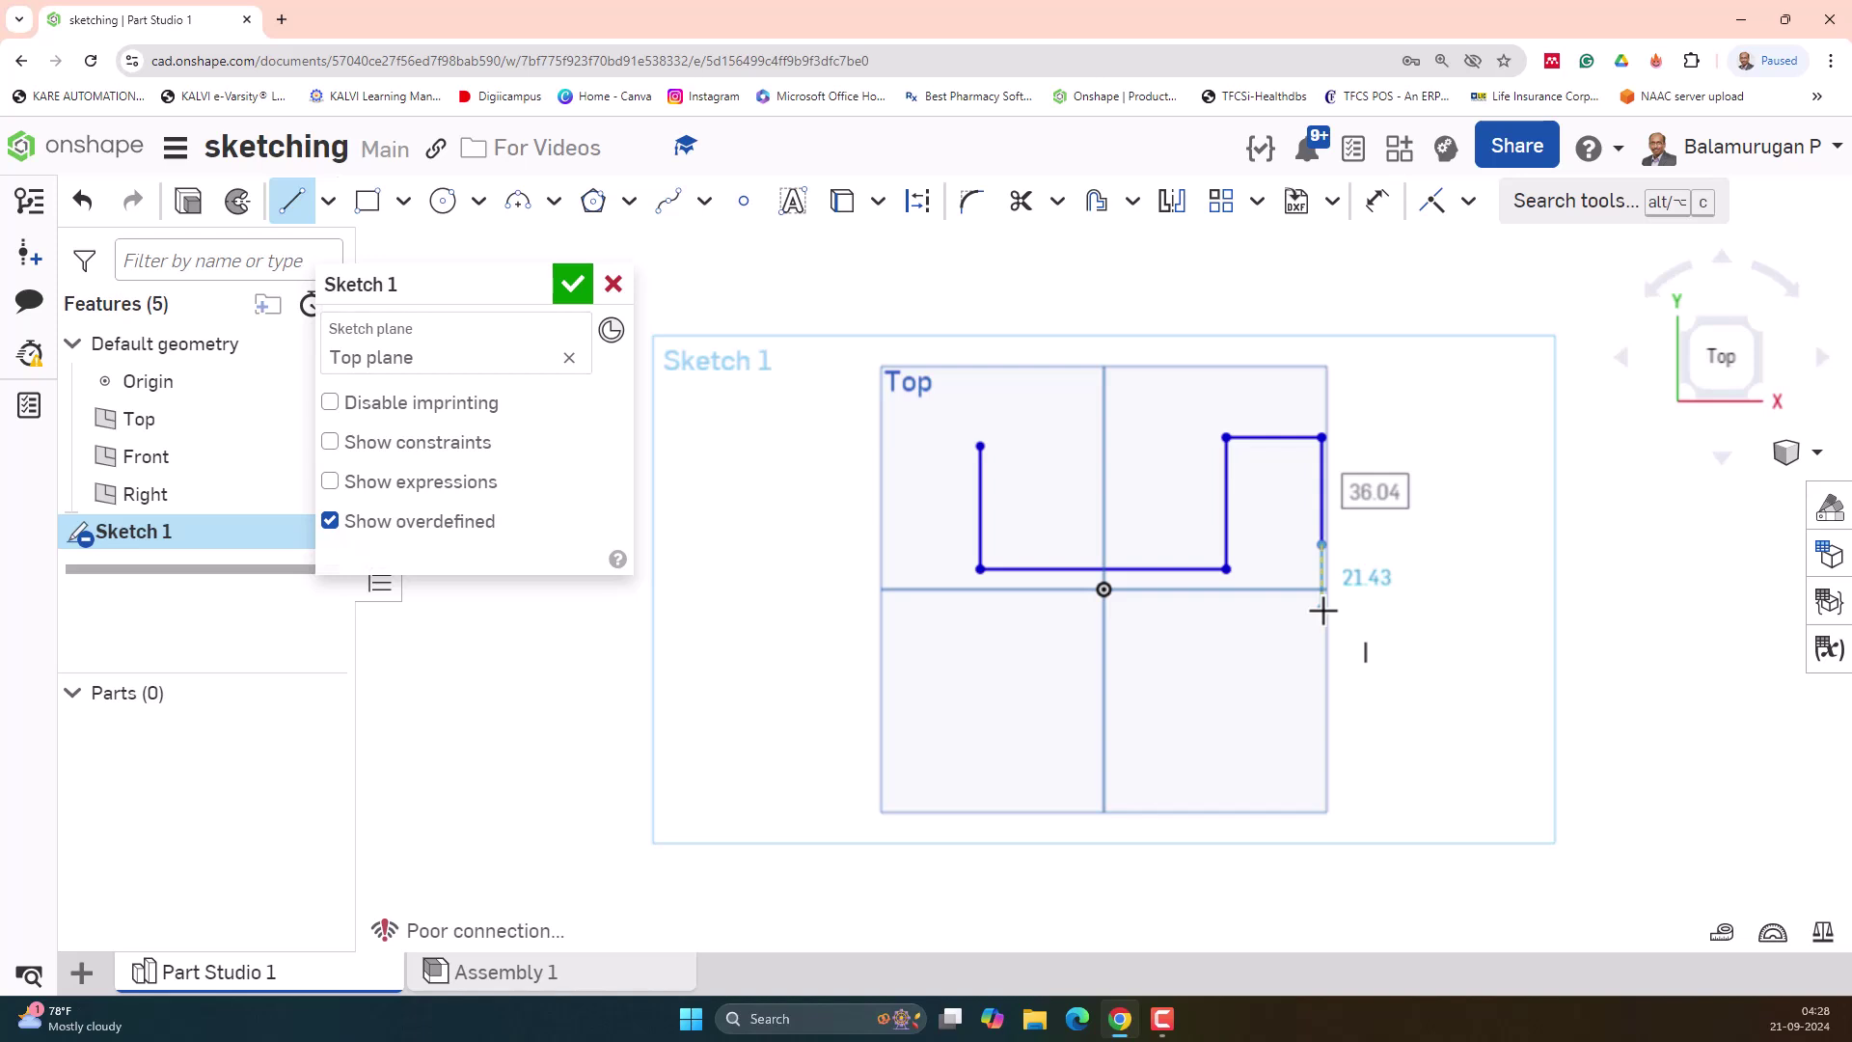
# Set the right vertical segment's length to 35 and finish the line chain
pyautogui.write('35')
pyautogui.press('Return')
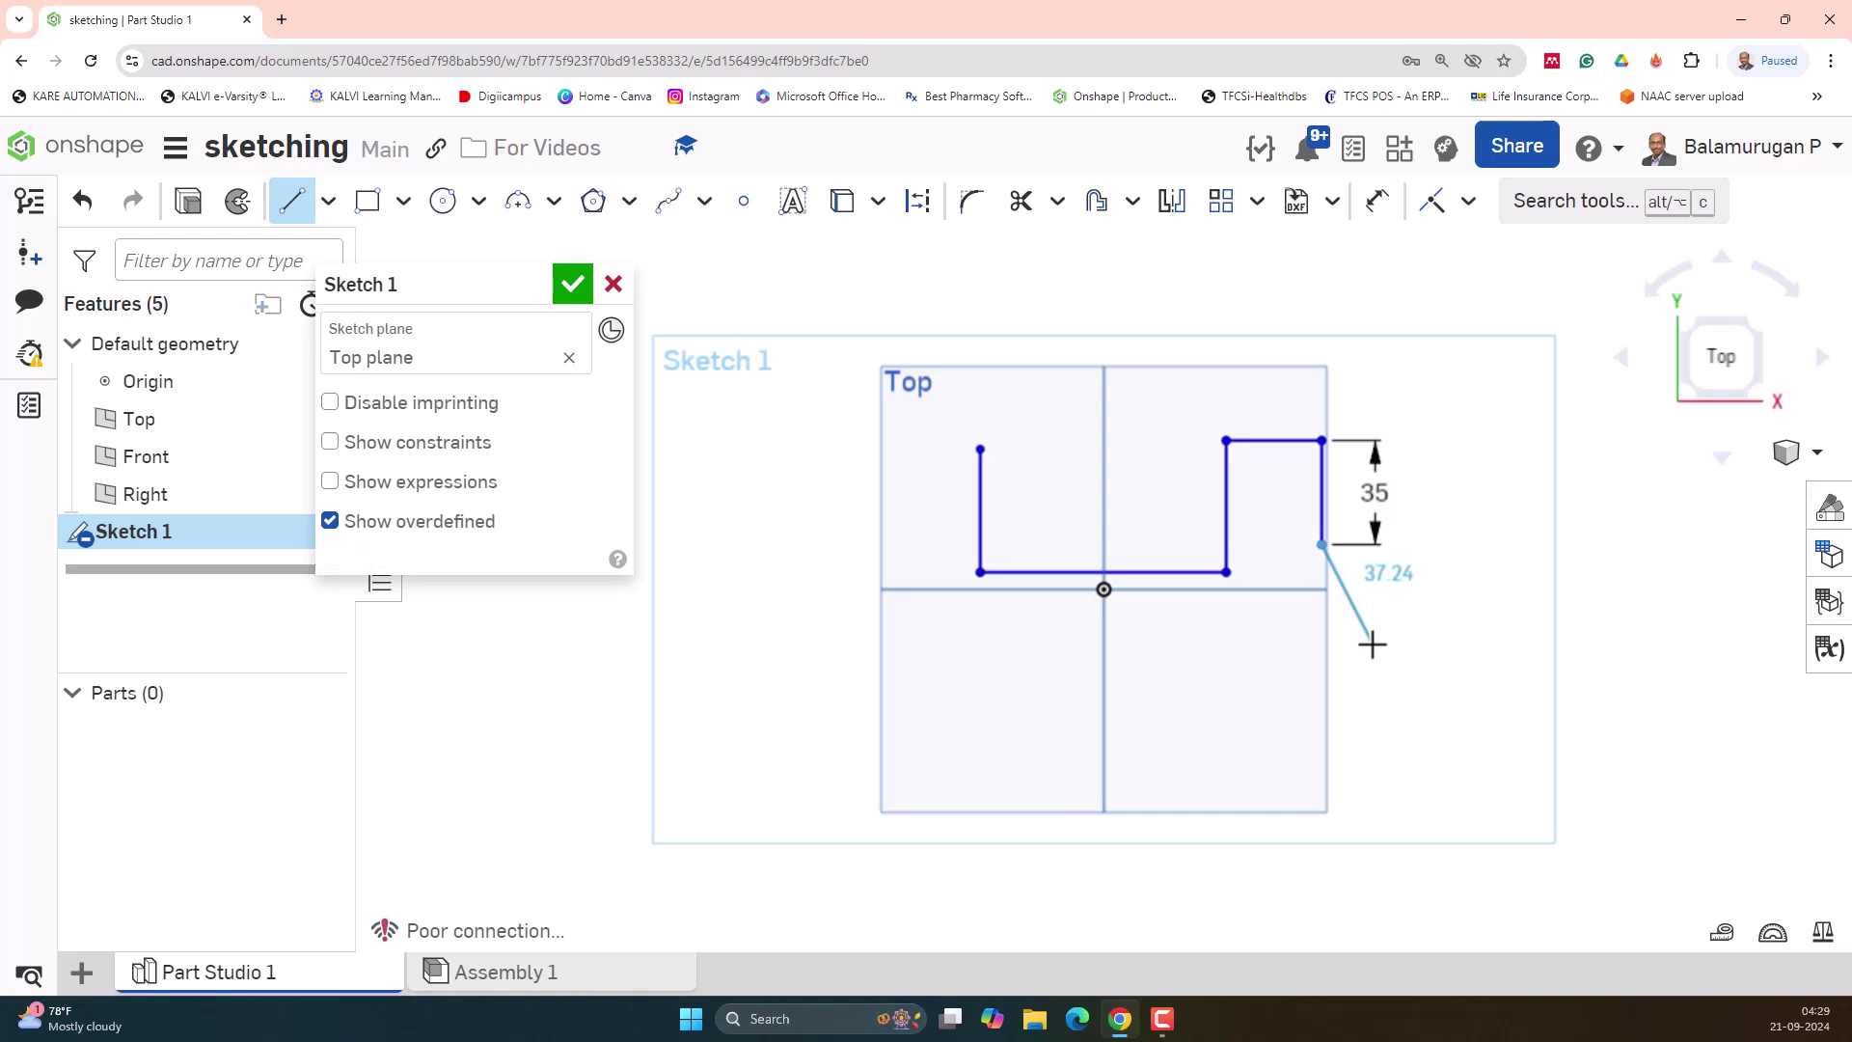
pyautogui.press('Escape')
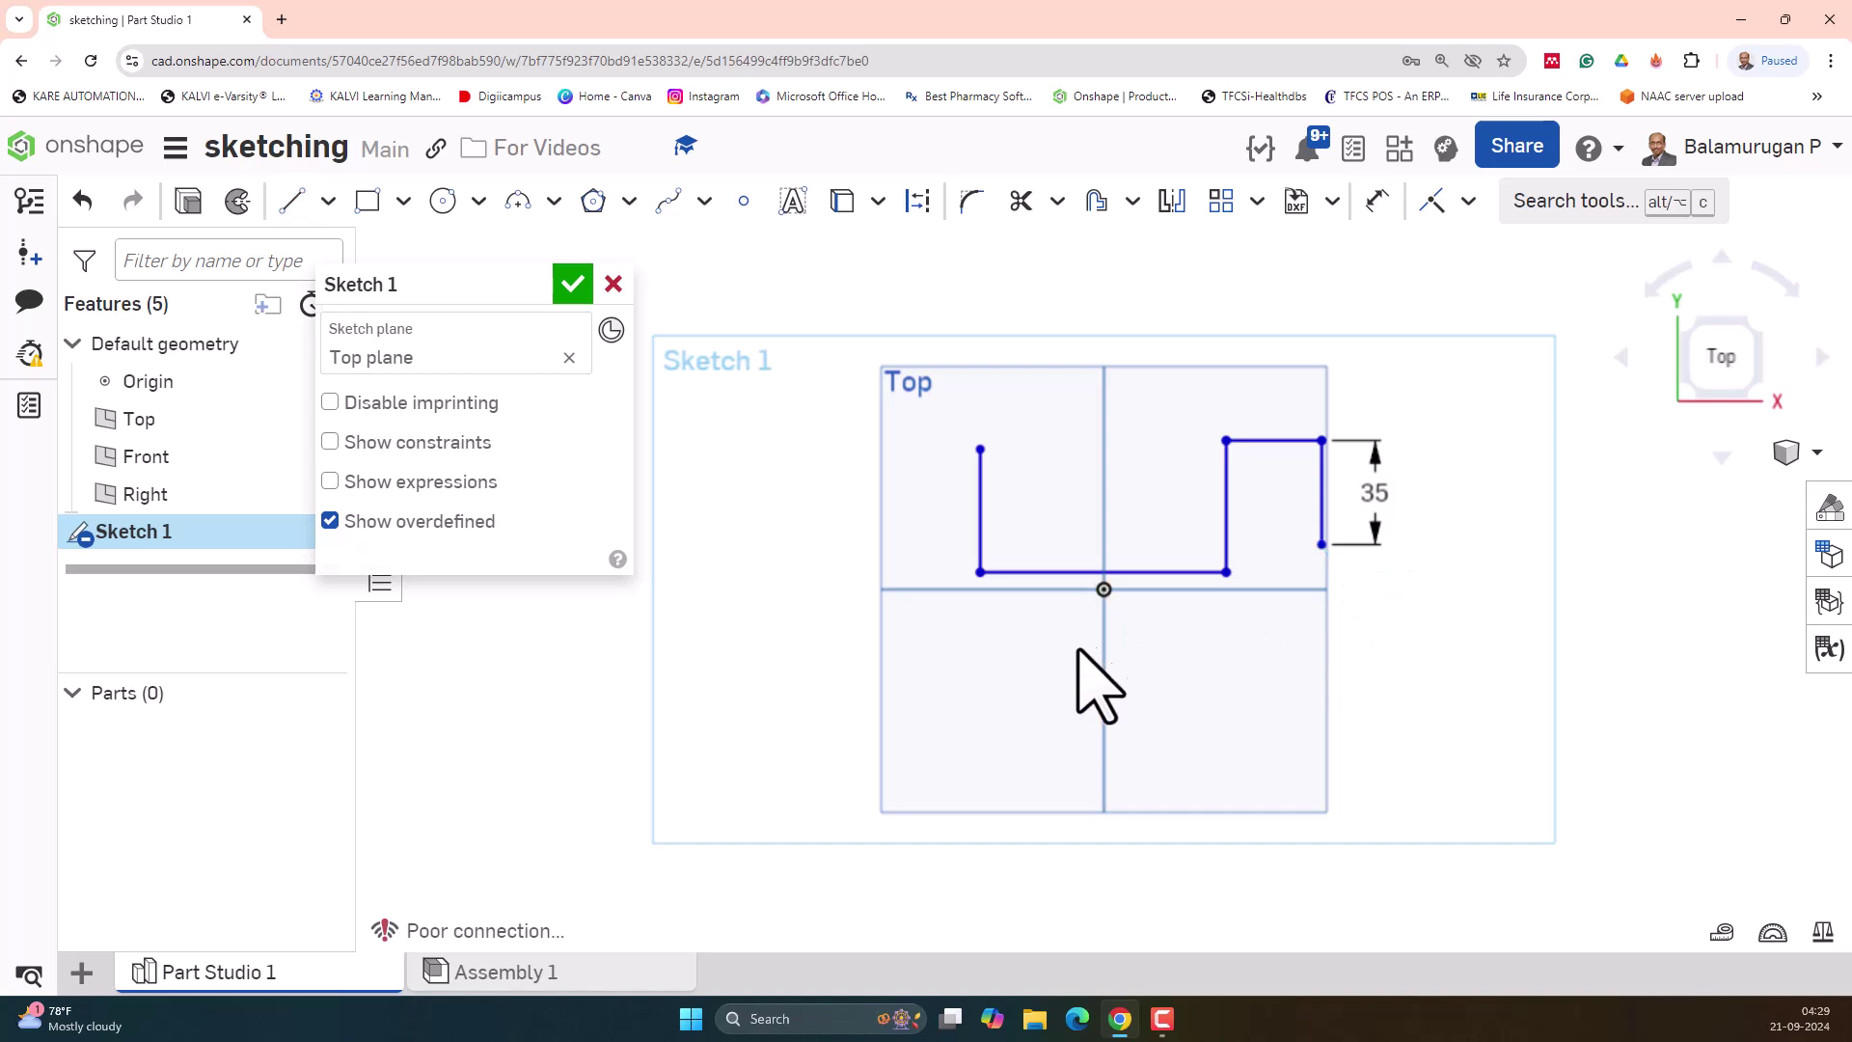
# Draw a connected zigzag chain of about ten line segments below the horizontal axis
pyautogui.click(294, 202)
pyautogui.click(959, 697)
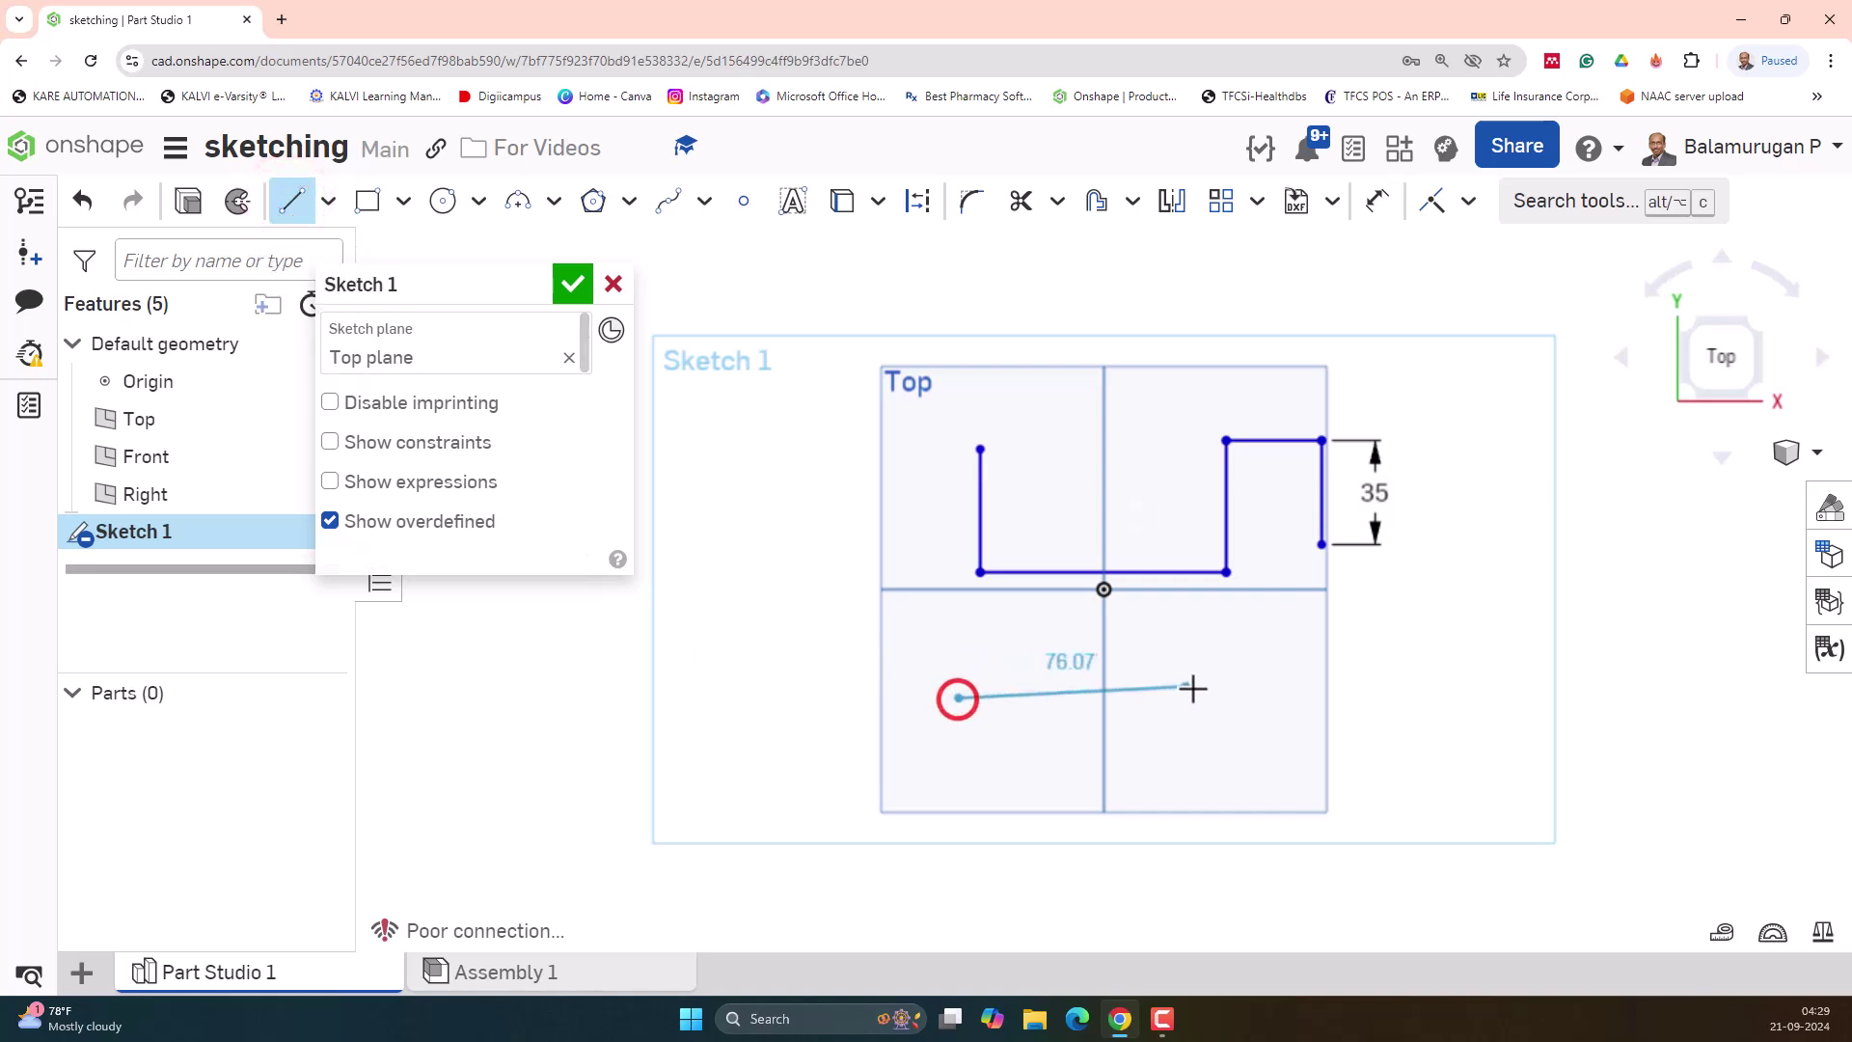
pyautogui.click(1204, 698)
pyautogui.click(1276, 616)
pyautogui.click(1412, 678)
pyautogui.click(1413, 823)
pyautogui.click(1268, 847)
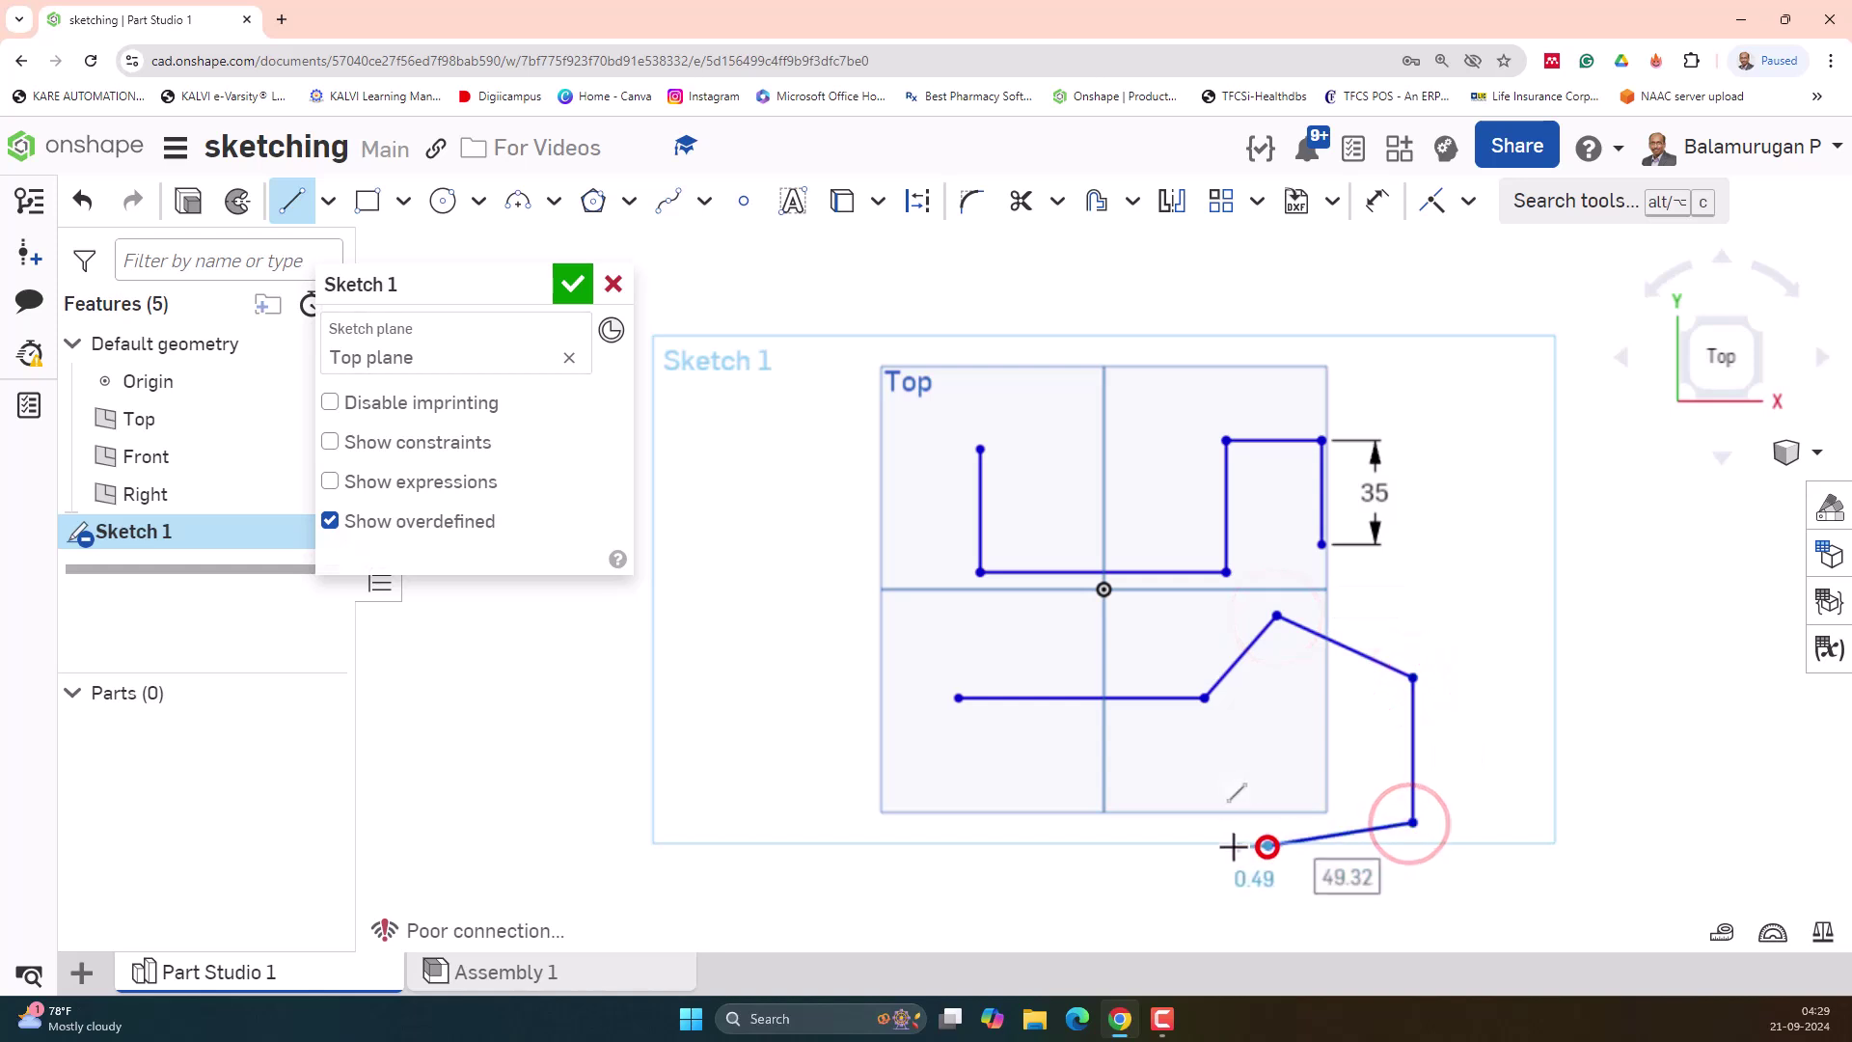
pyautogui.click(1254, 760)
pyautogui.click(1089, 810)
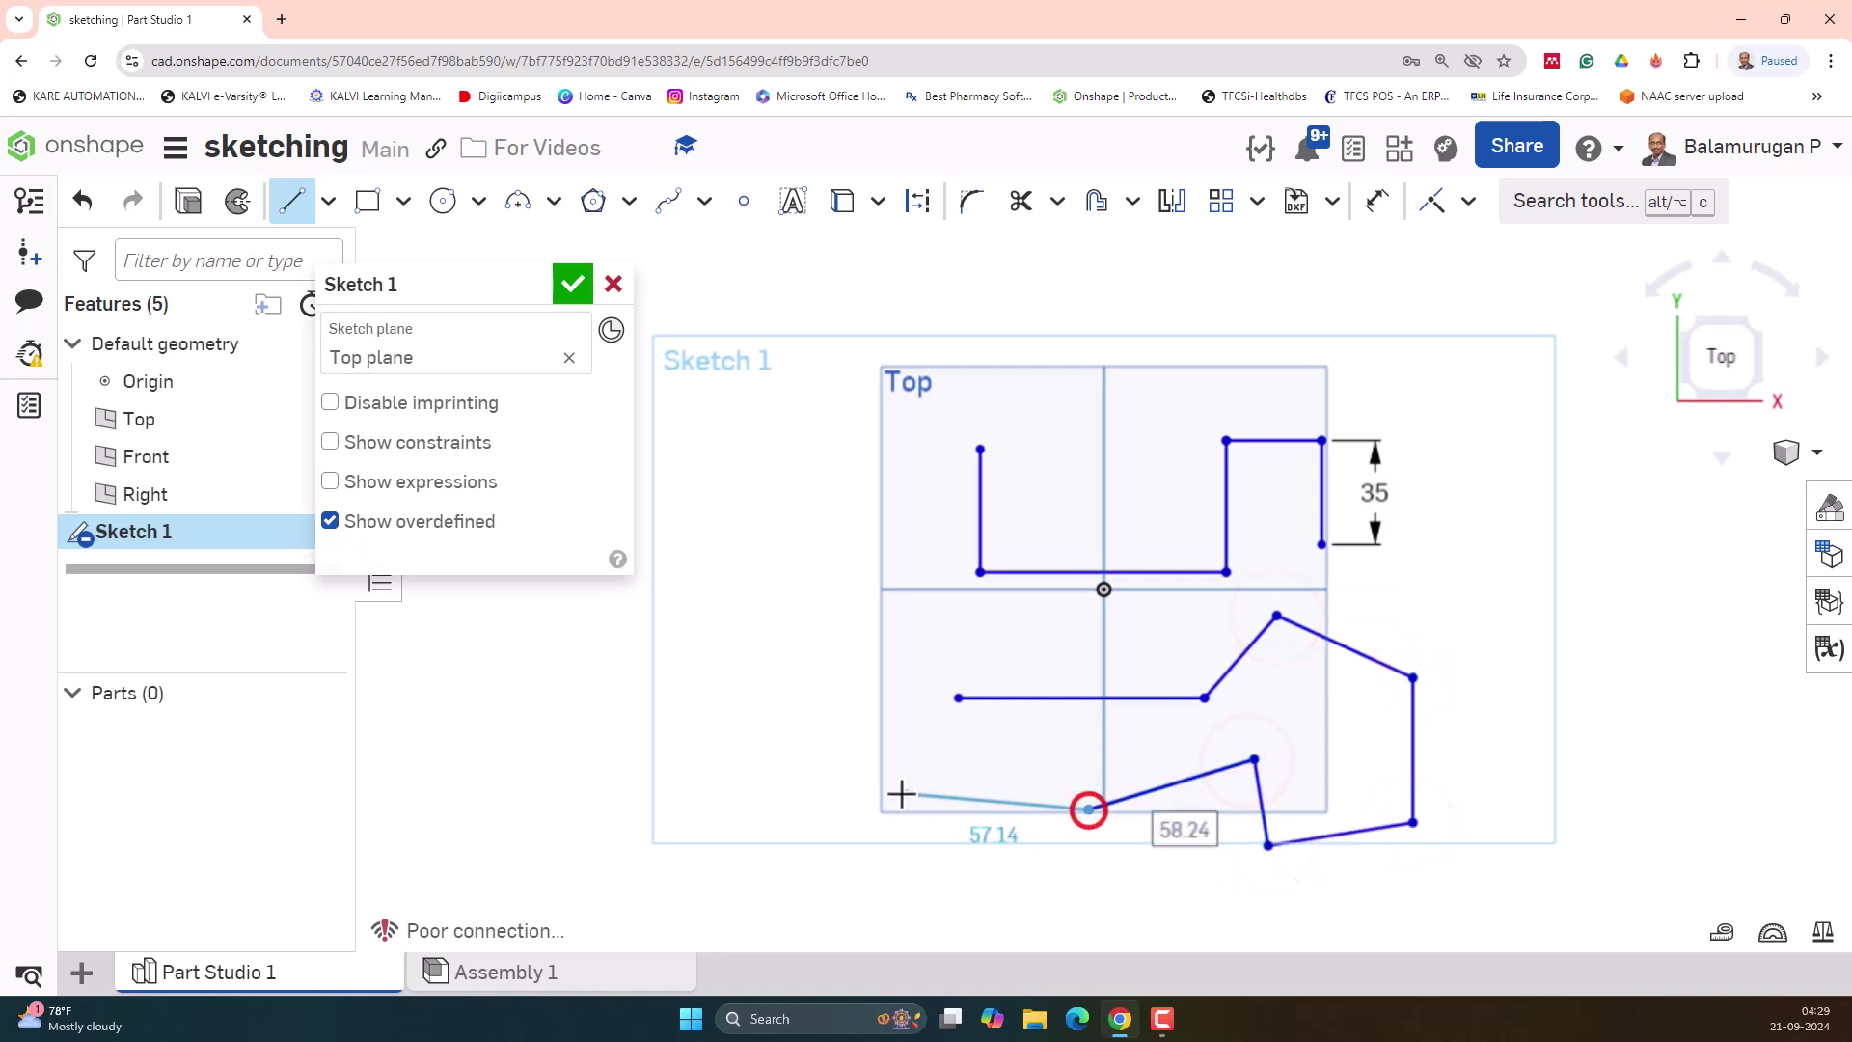
pyautogui.click(900, 793)
pyautogui.click(836, 687)
pyautogui.click(903, 642)
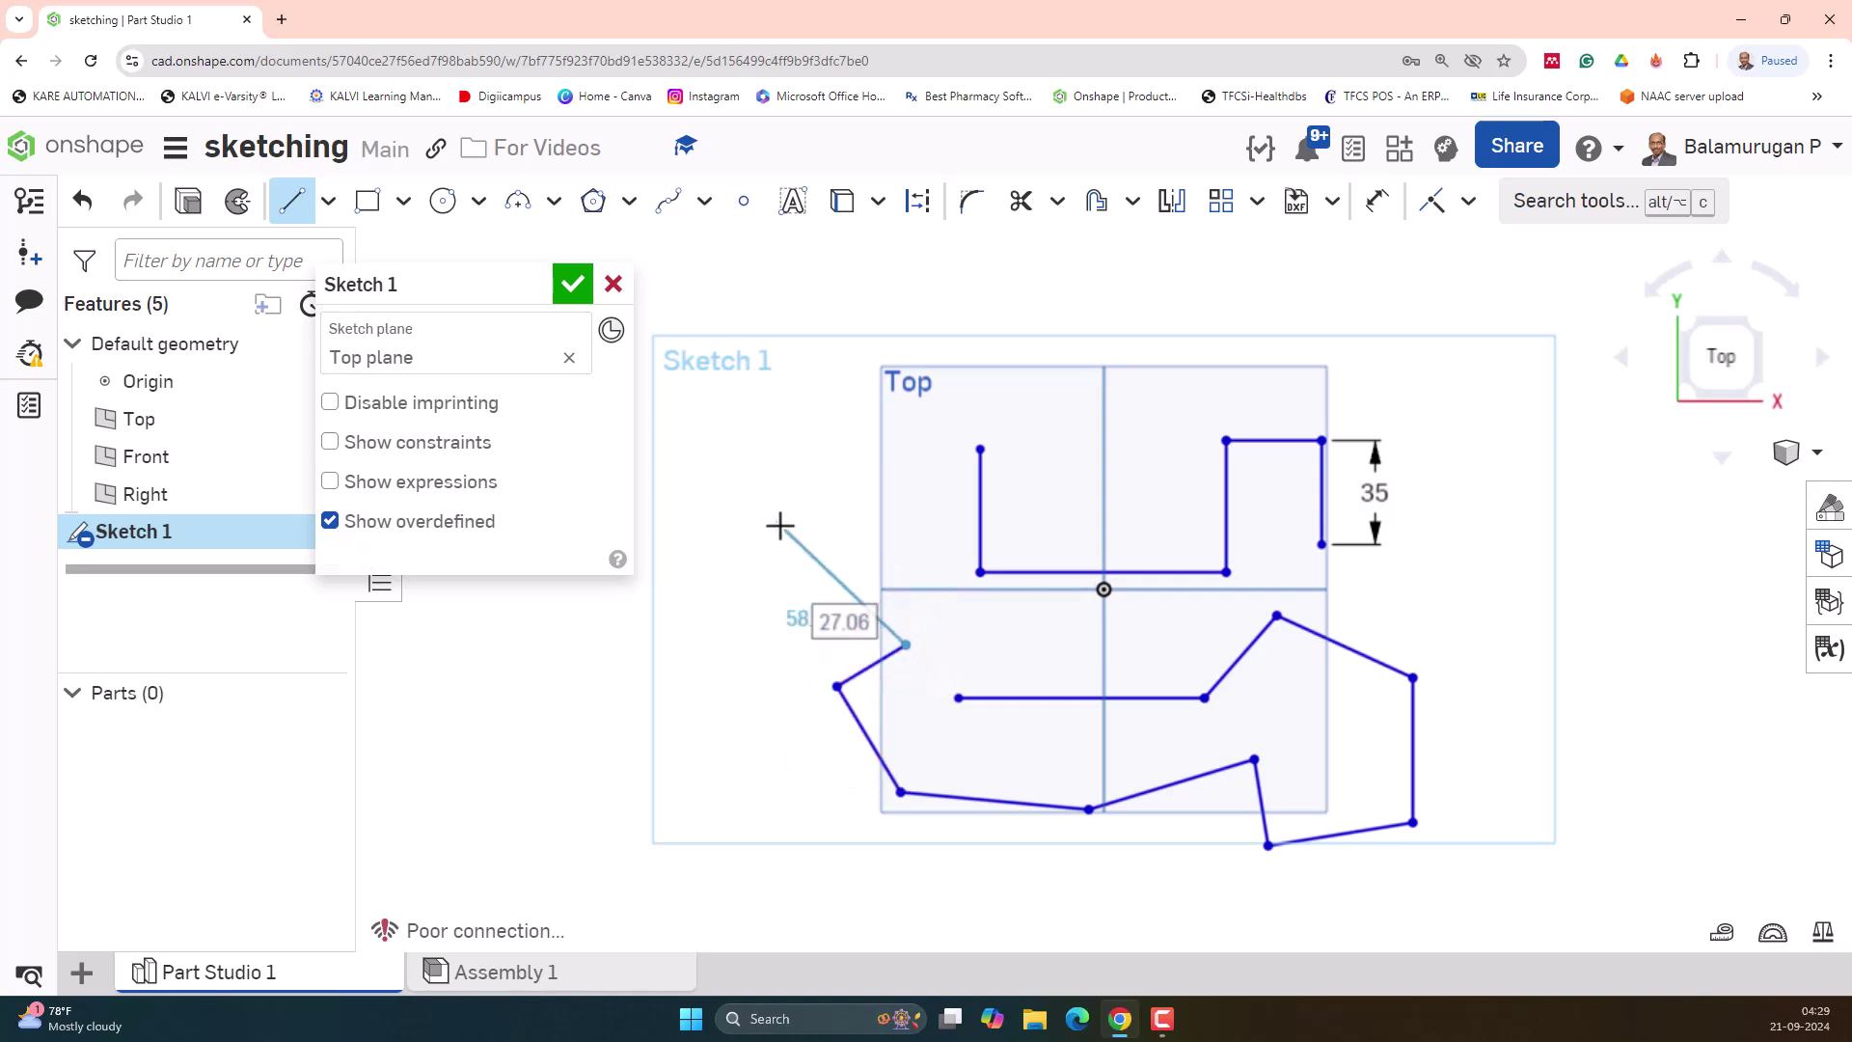
pyautogui.press('Escape')
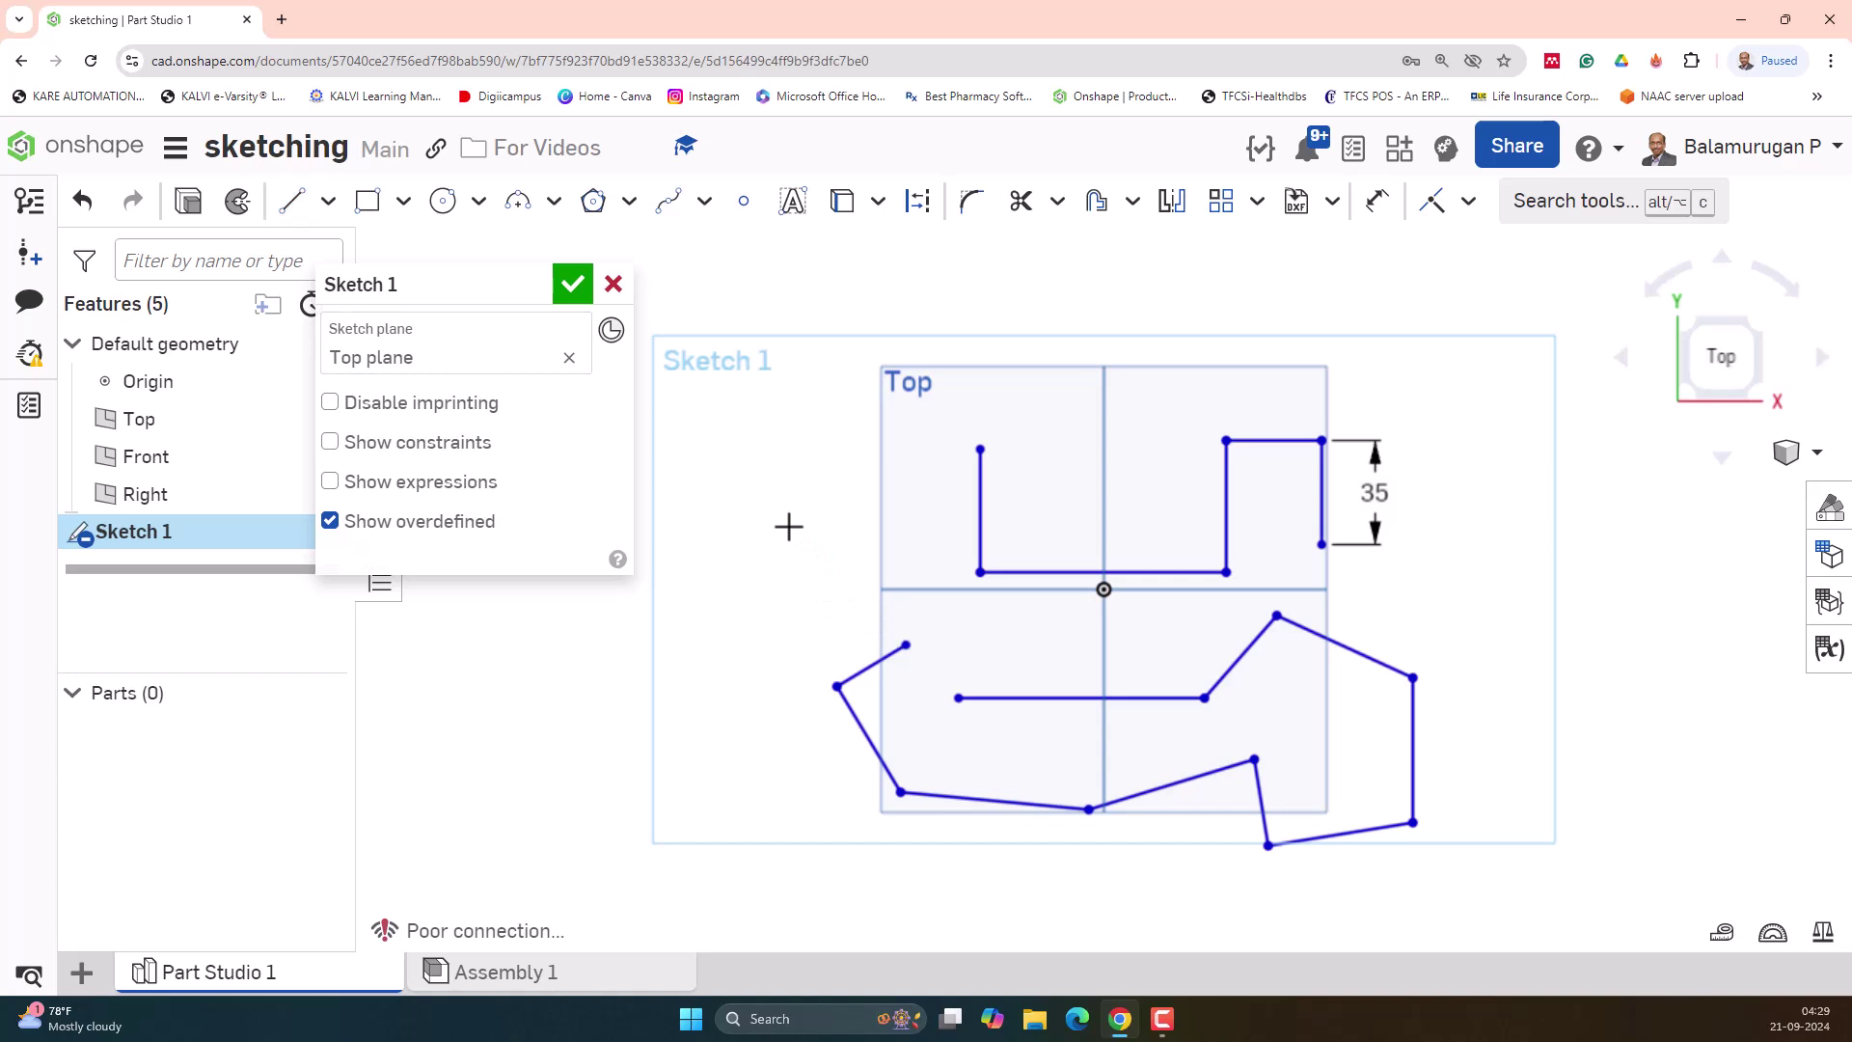
# Draw a horizontal line about 103.24 long beneath the zigzag chain
pyautogui.click(293, 200)
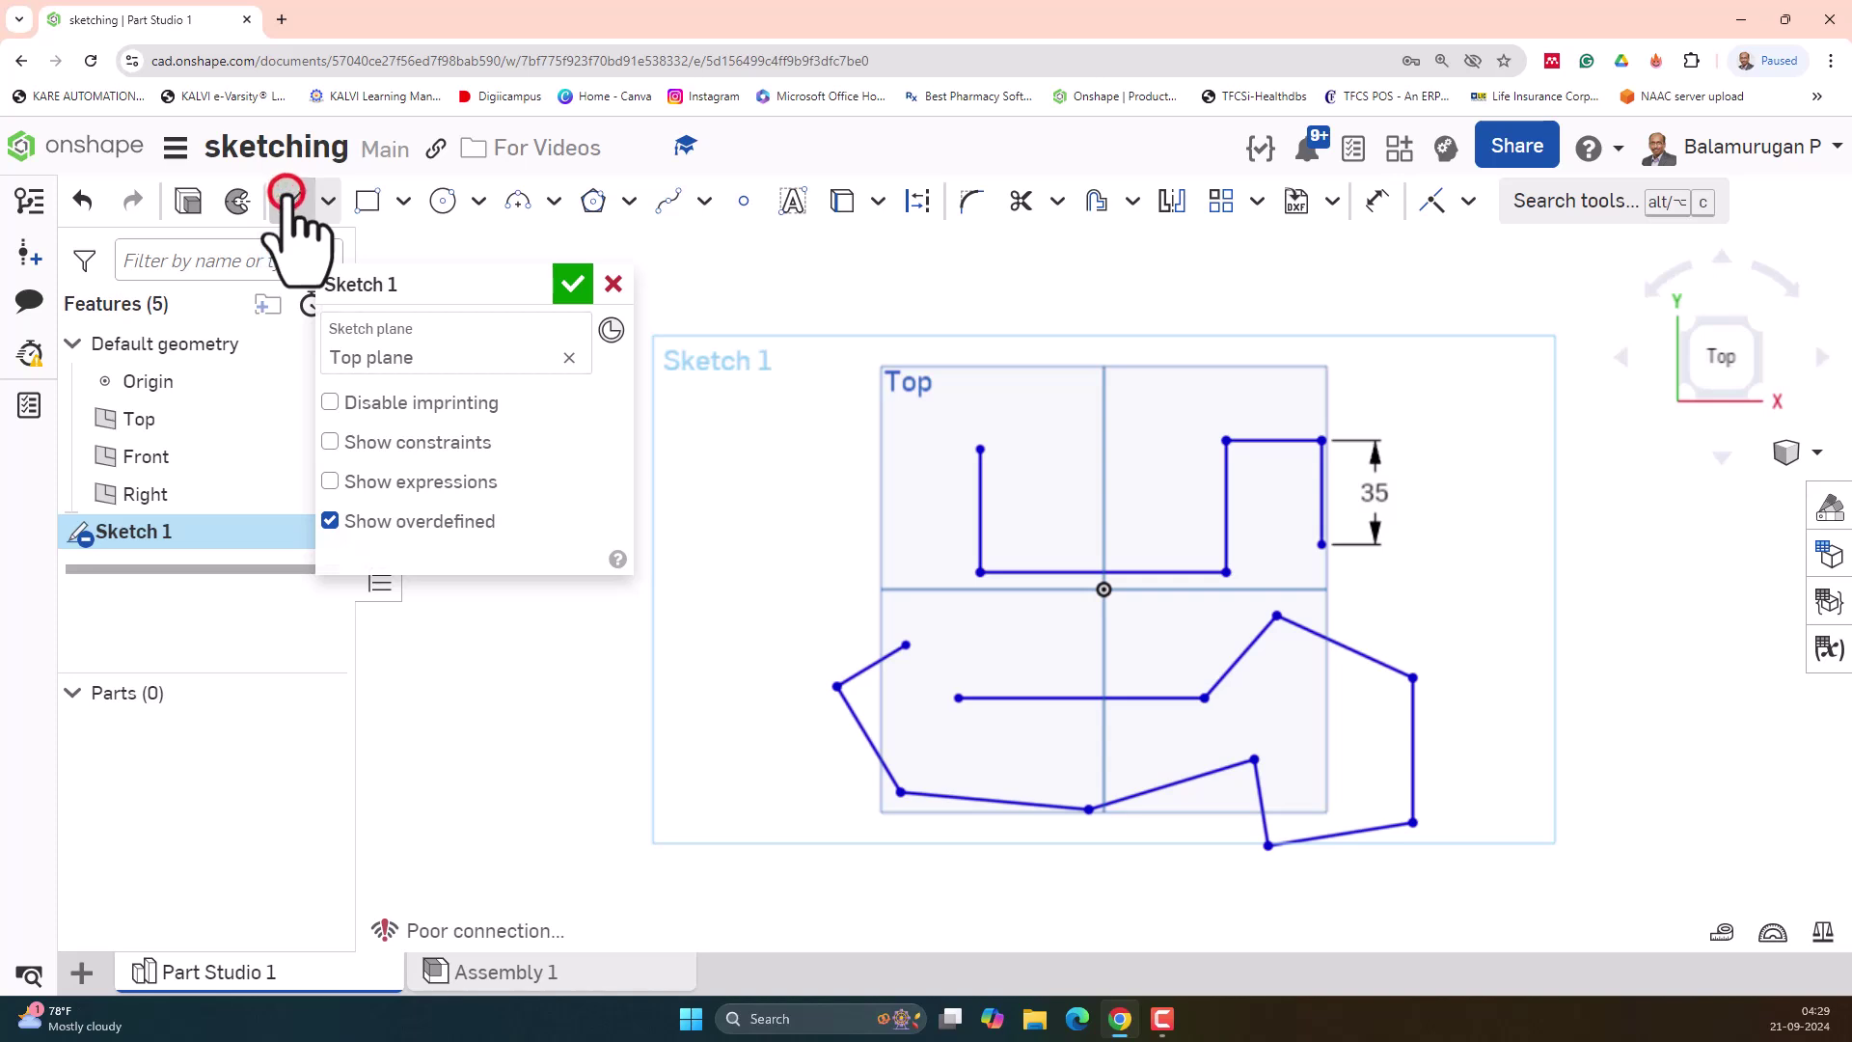
pyautogui.click(897, 886)
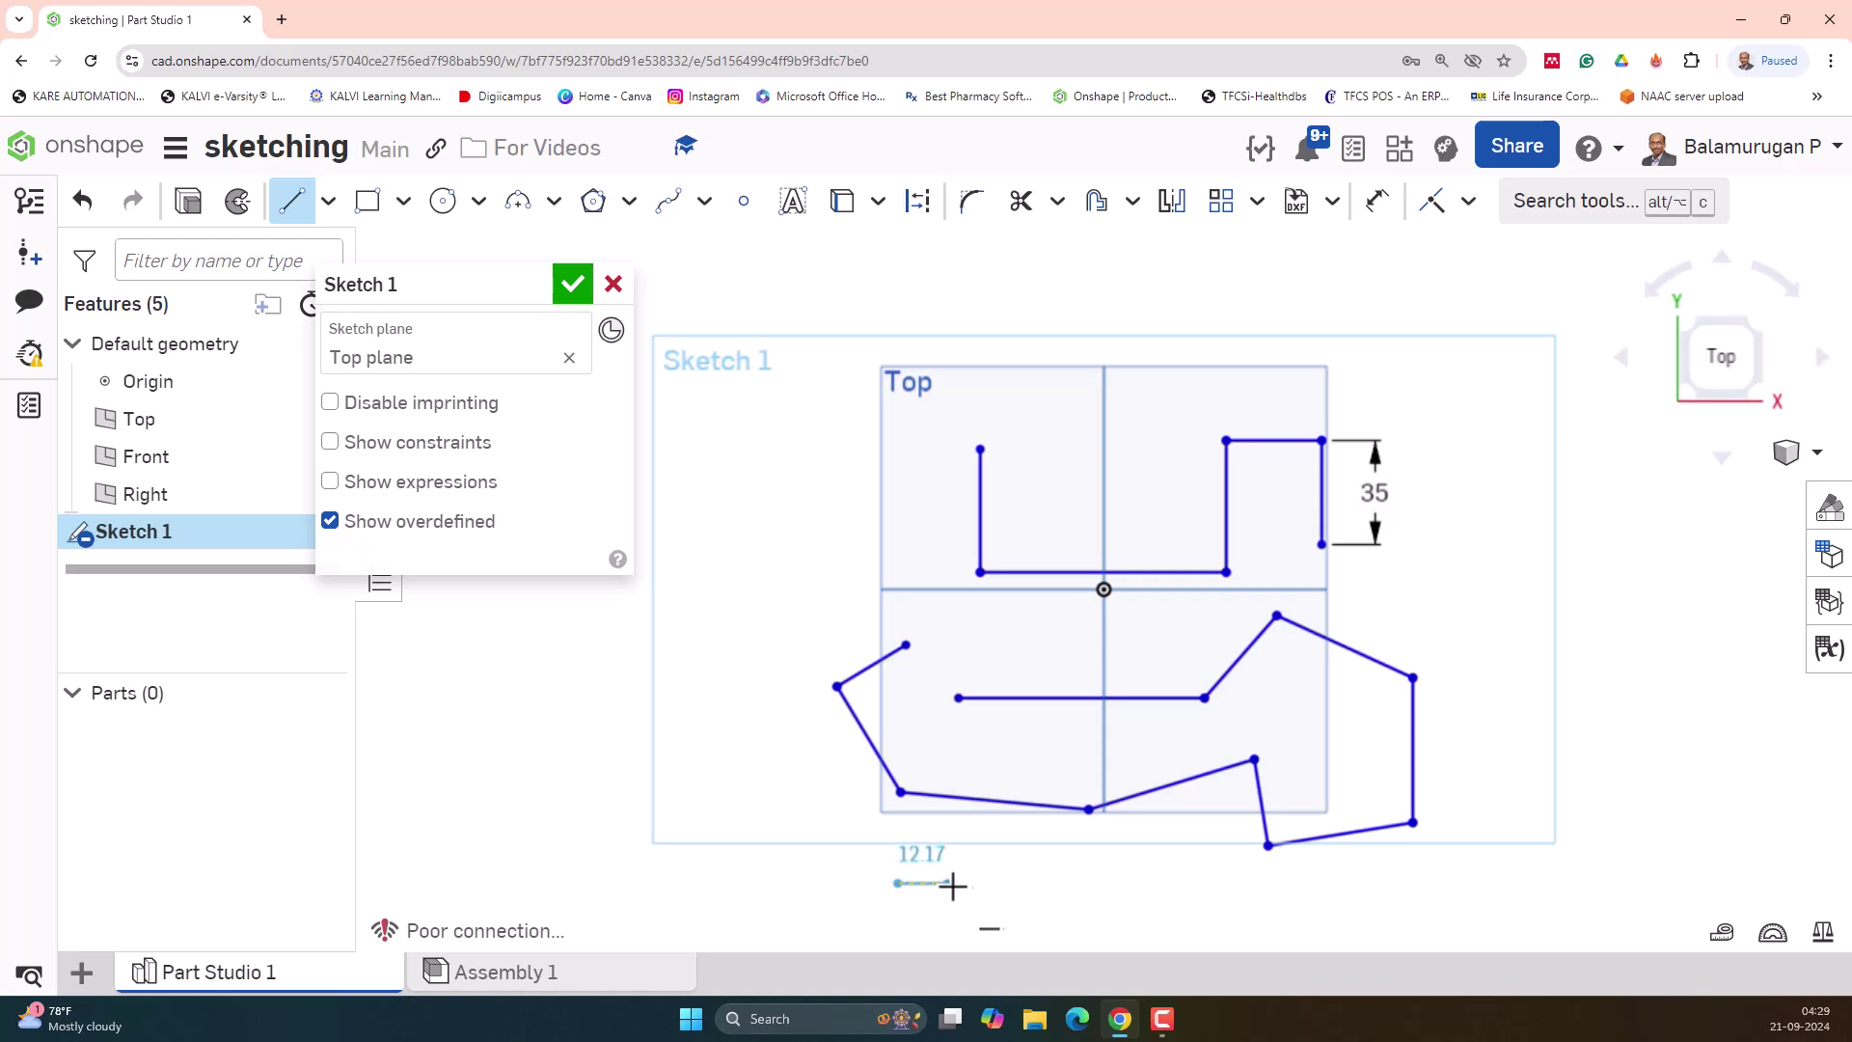
pyautogui.click(1204, 887)
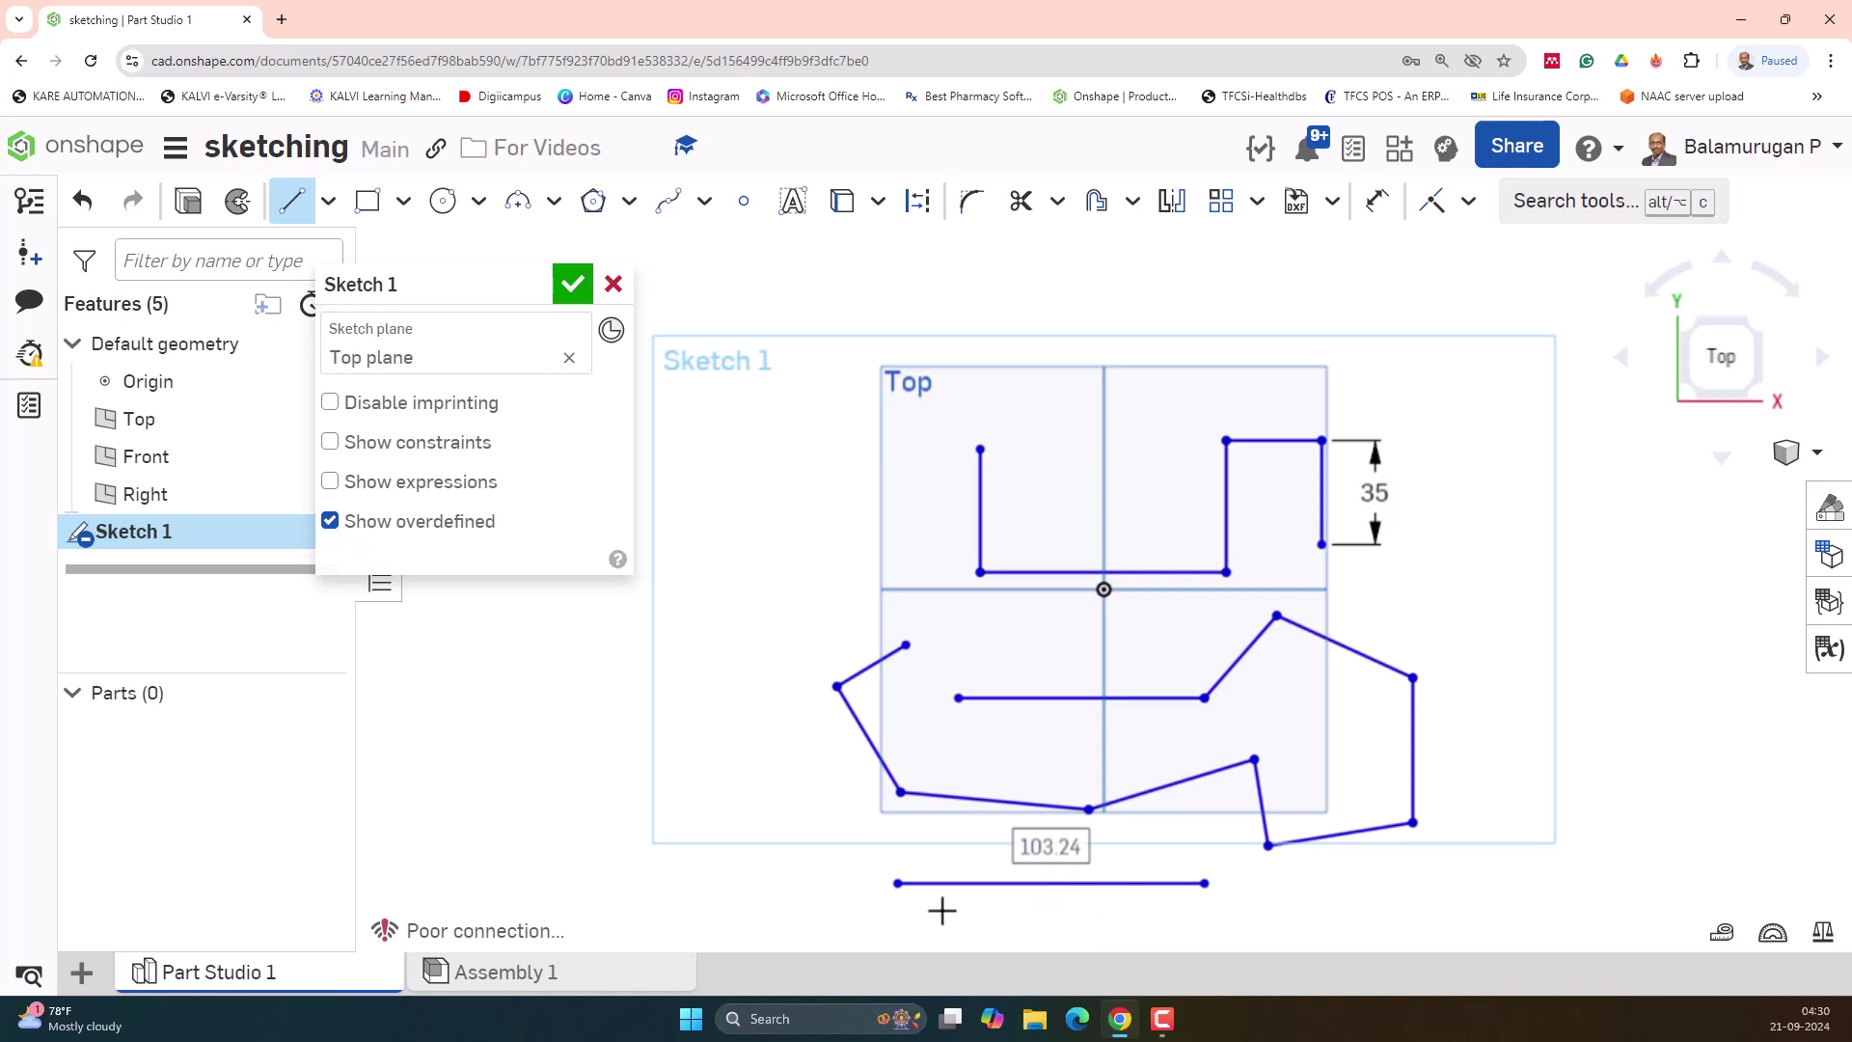
pyautogui.click(897, 882)
pyautogui.click(1240, 894)
pyautogui.press('Escape')
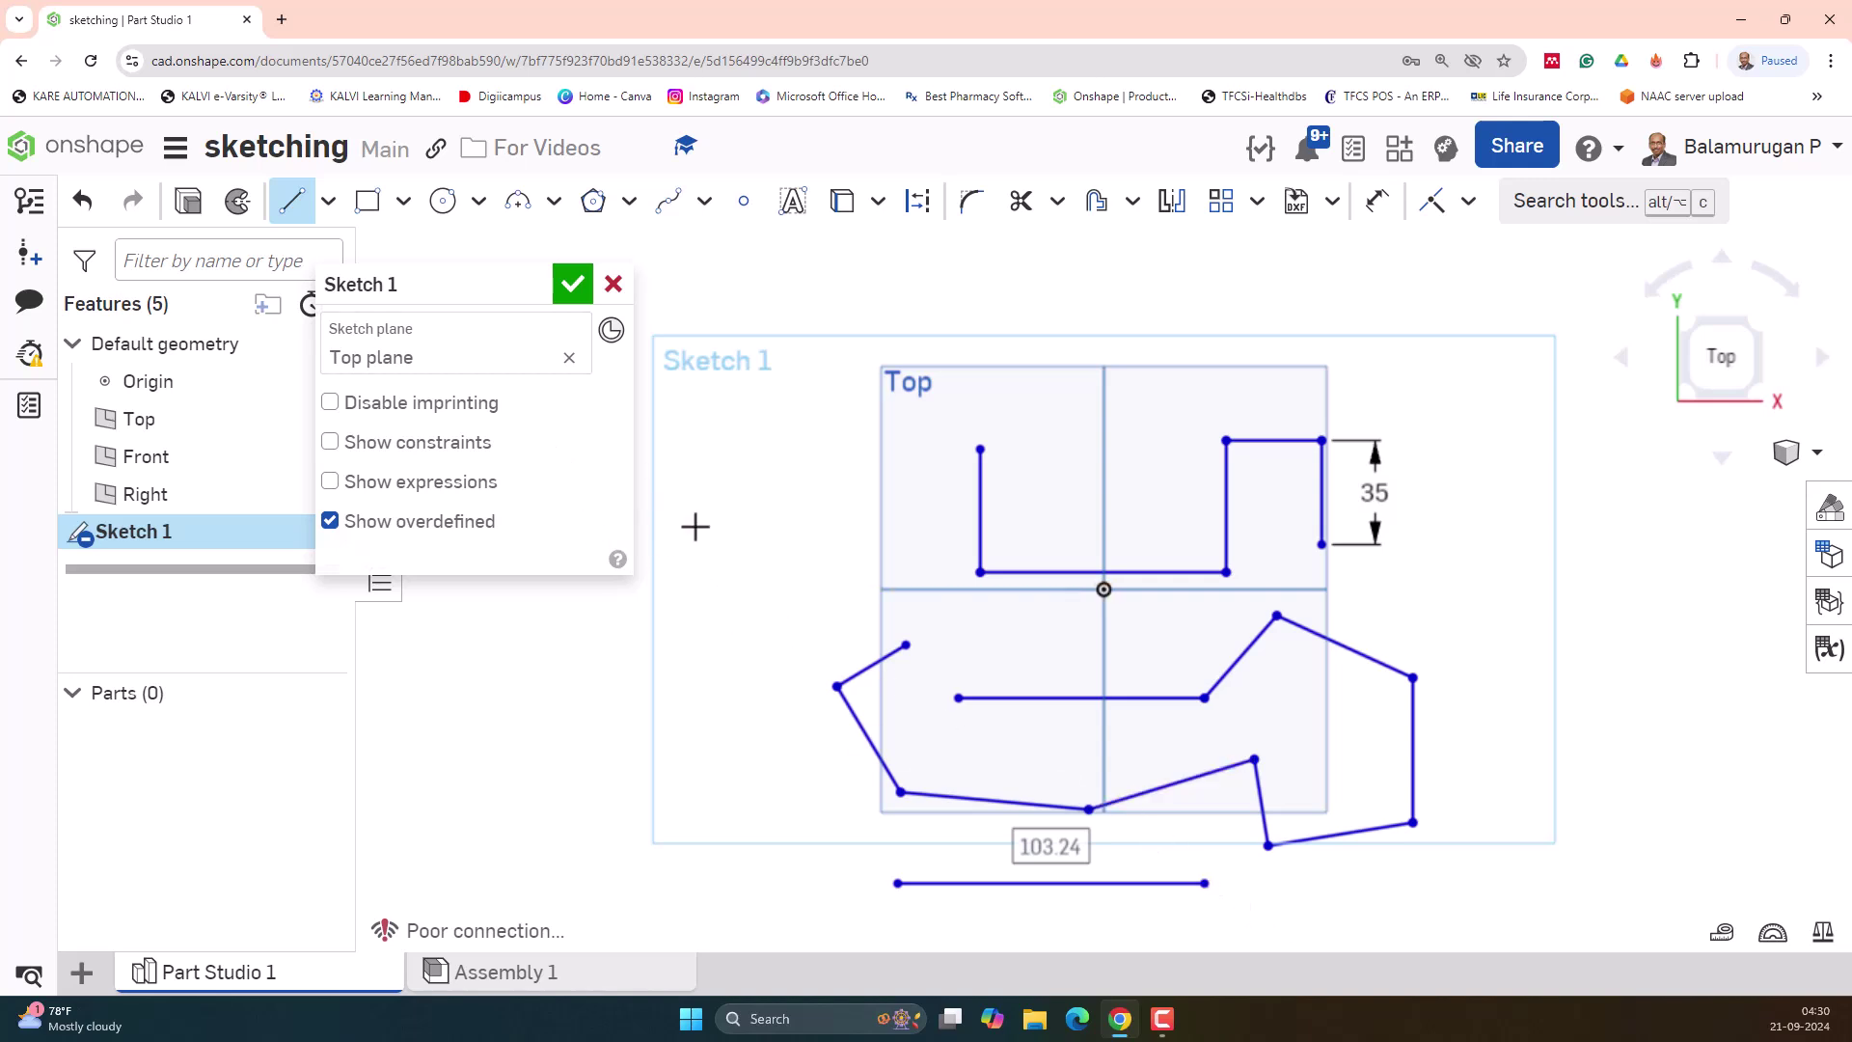
pyautogui.click(329, 203)
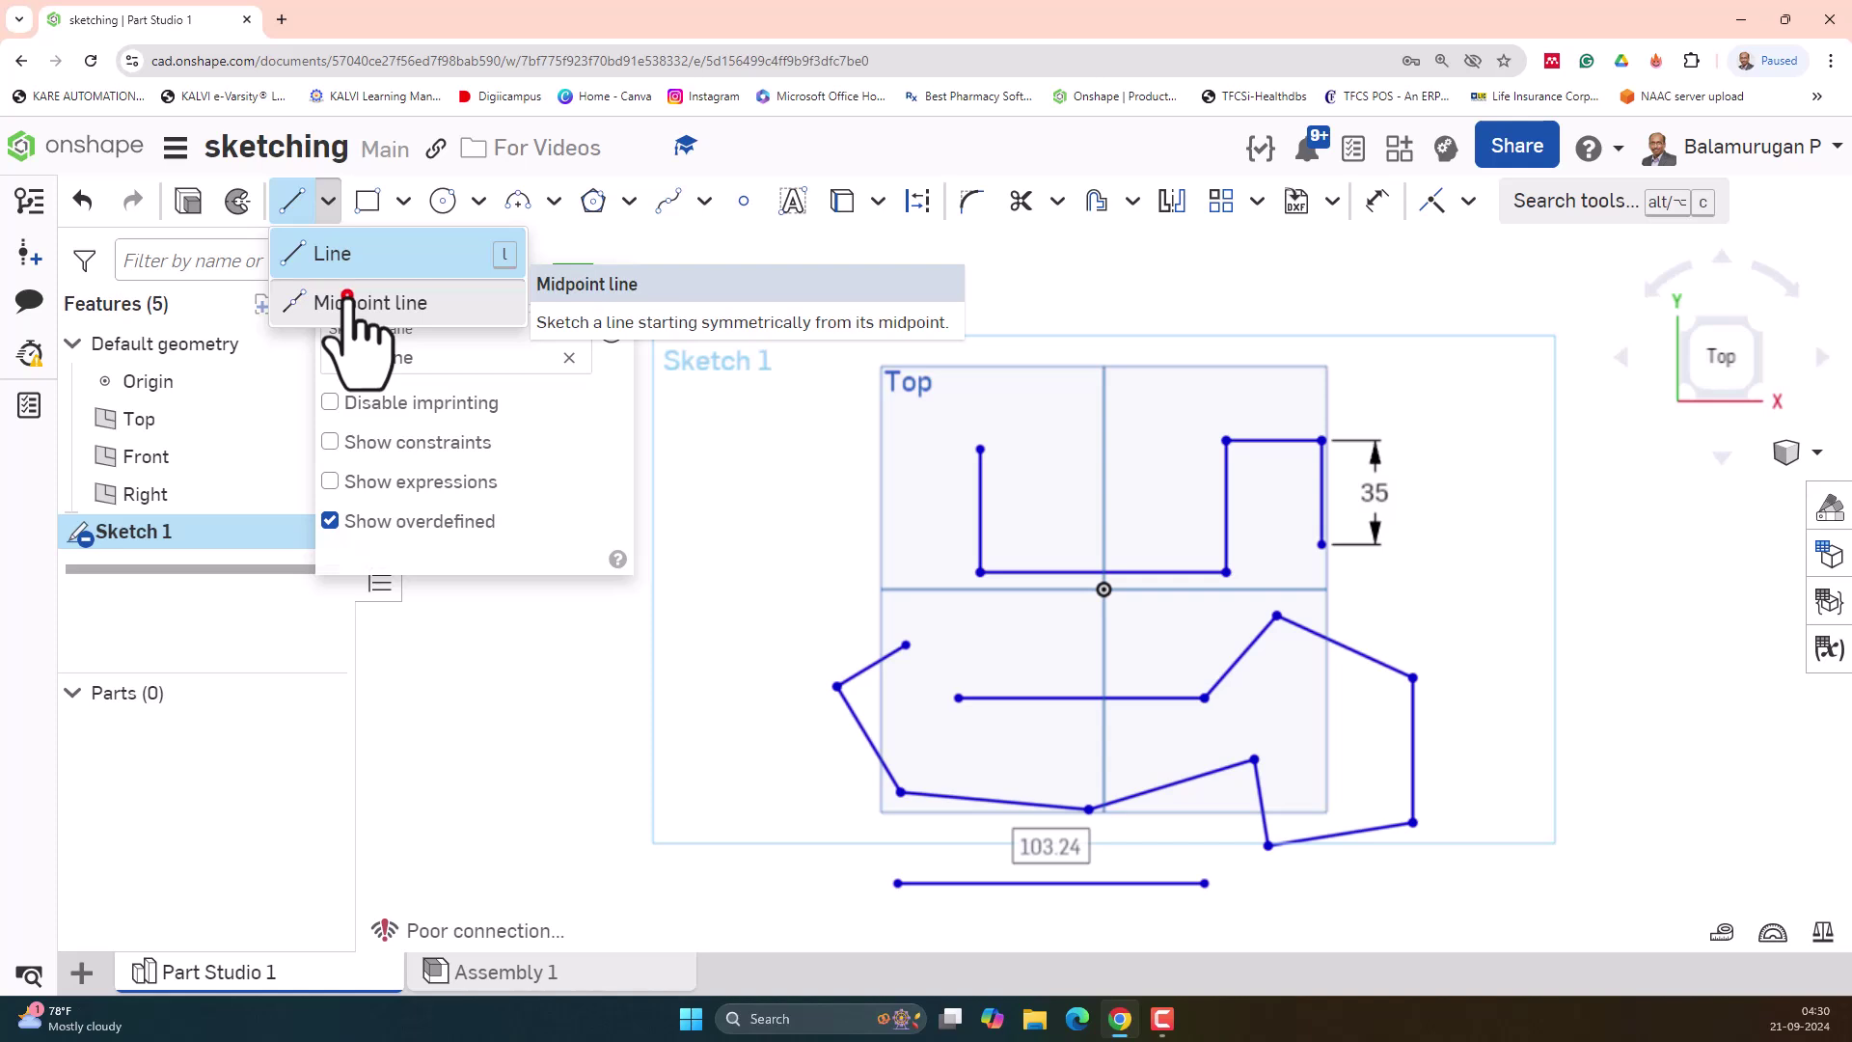
# Draw a vertical midpoint line about 103.24 long centred on the zigzag's leftmost corner
pyautogui.click(355, 303)
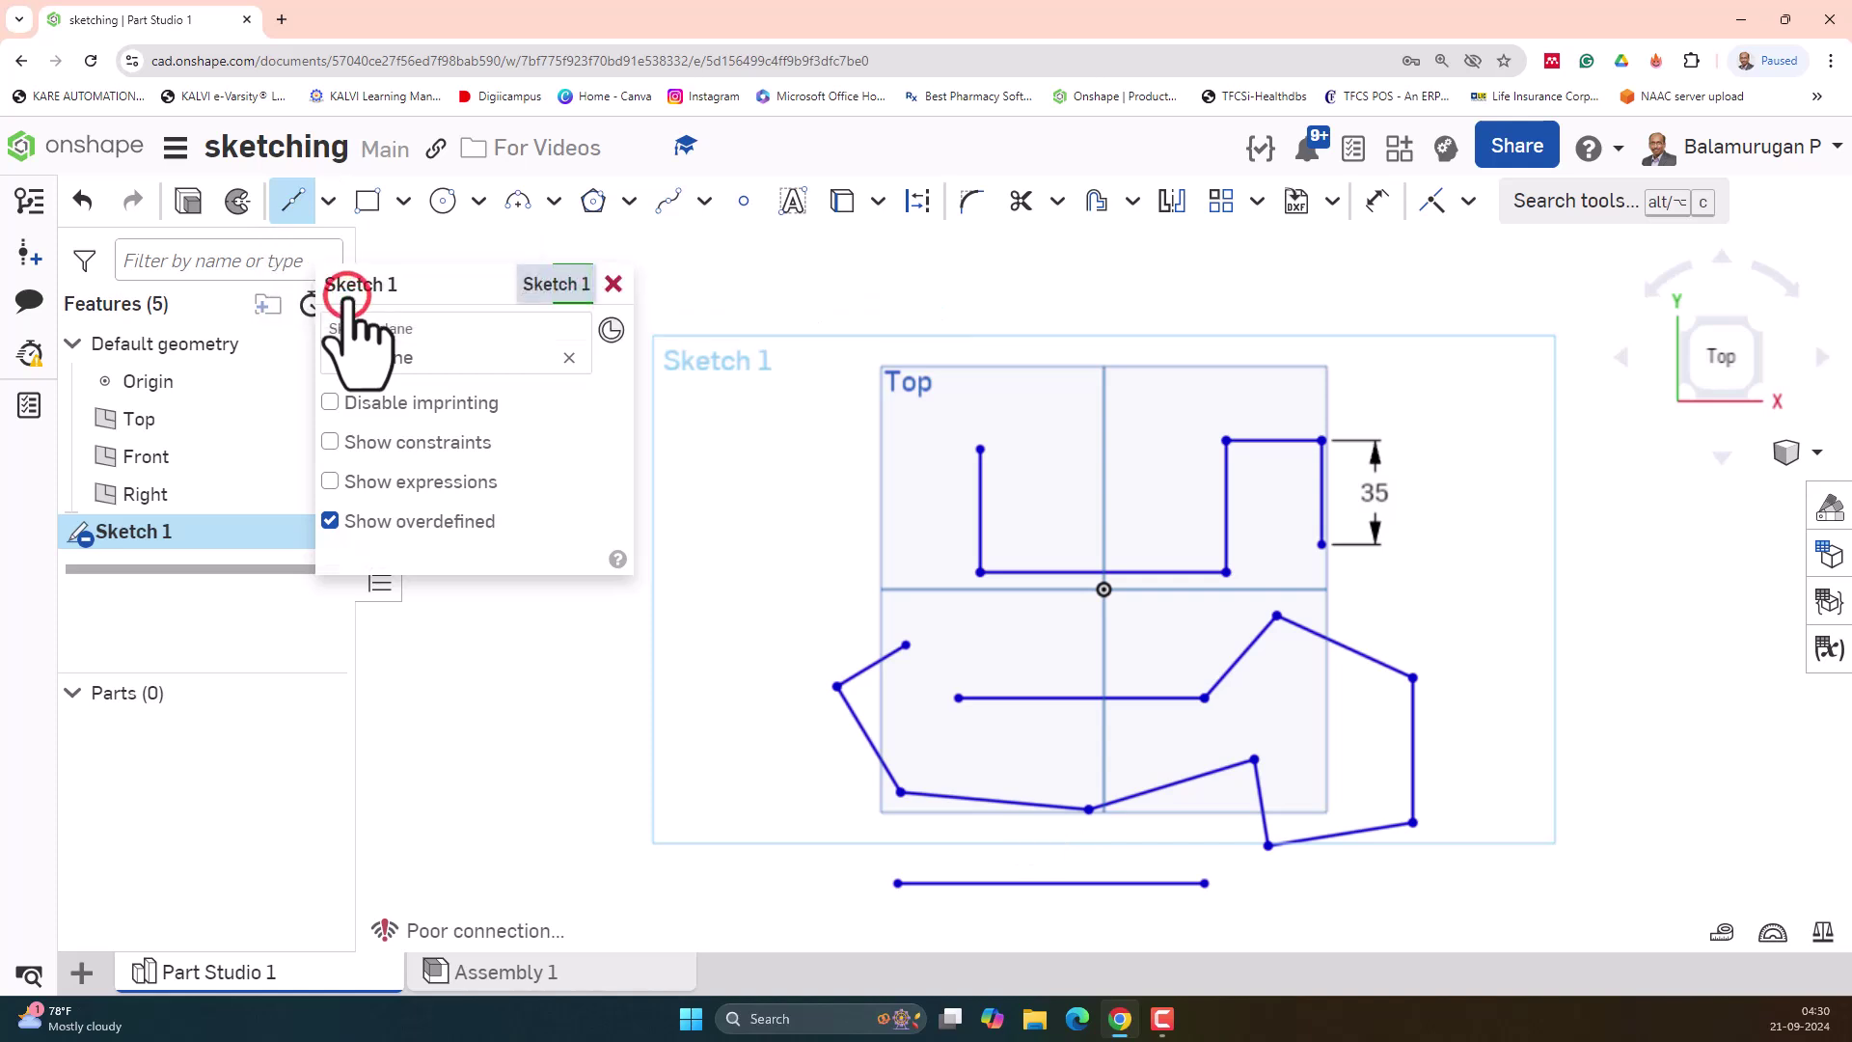
pyautogui.click(837, 689)
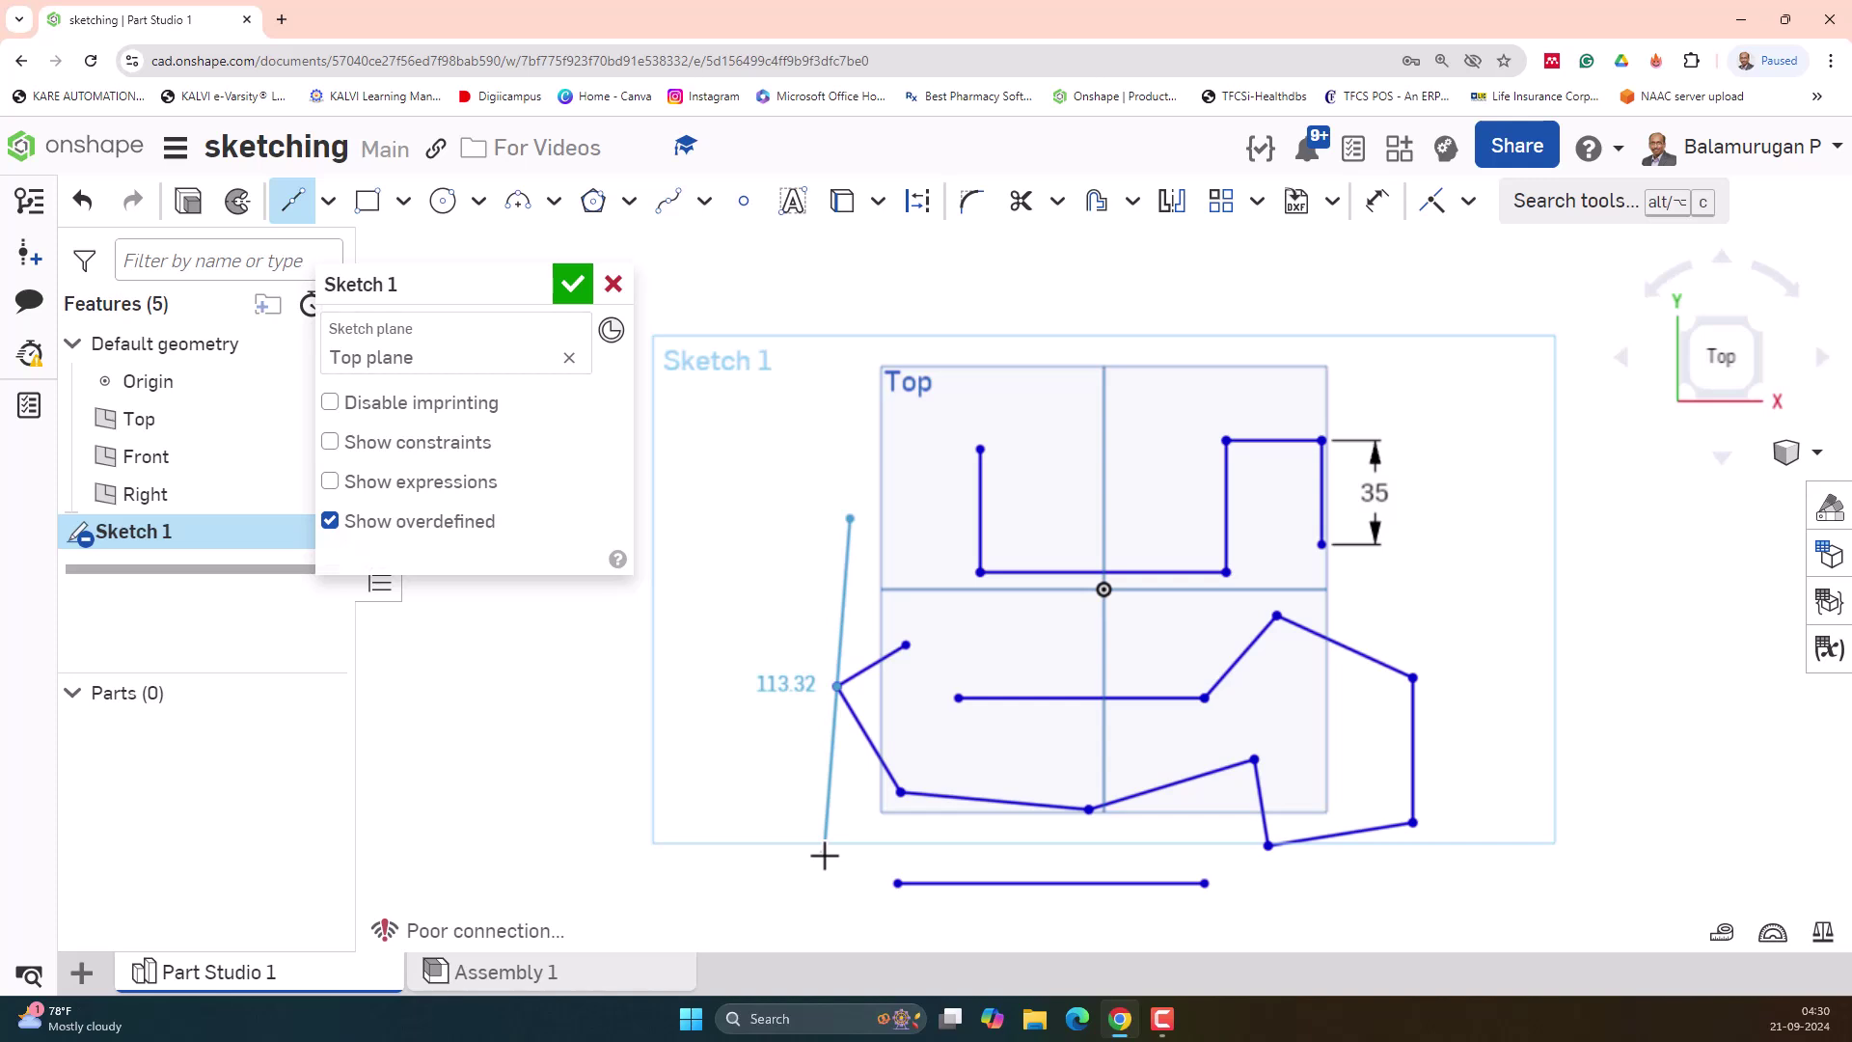
pyautogui.click(833, 840)
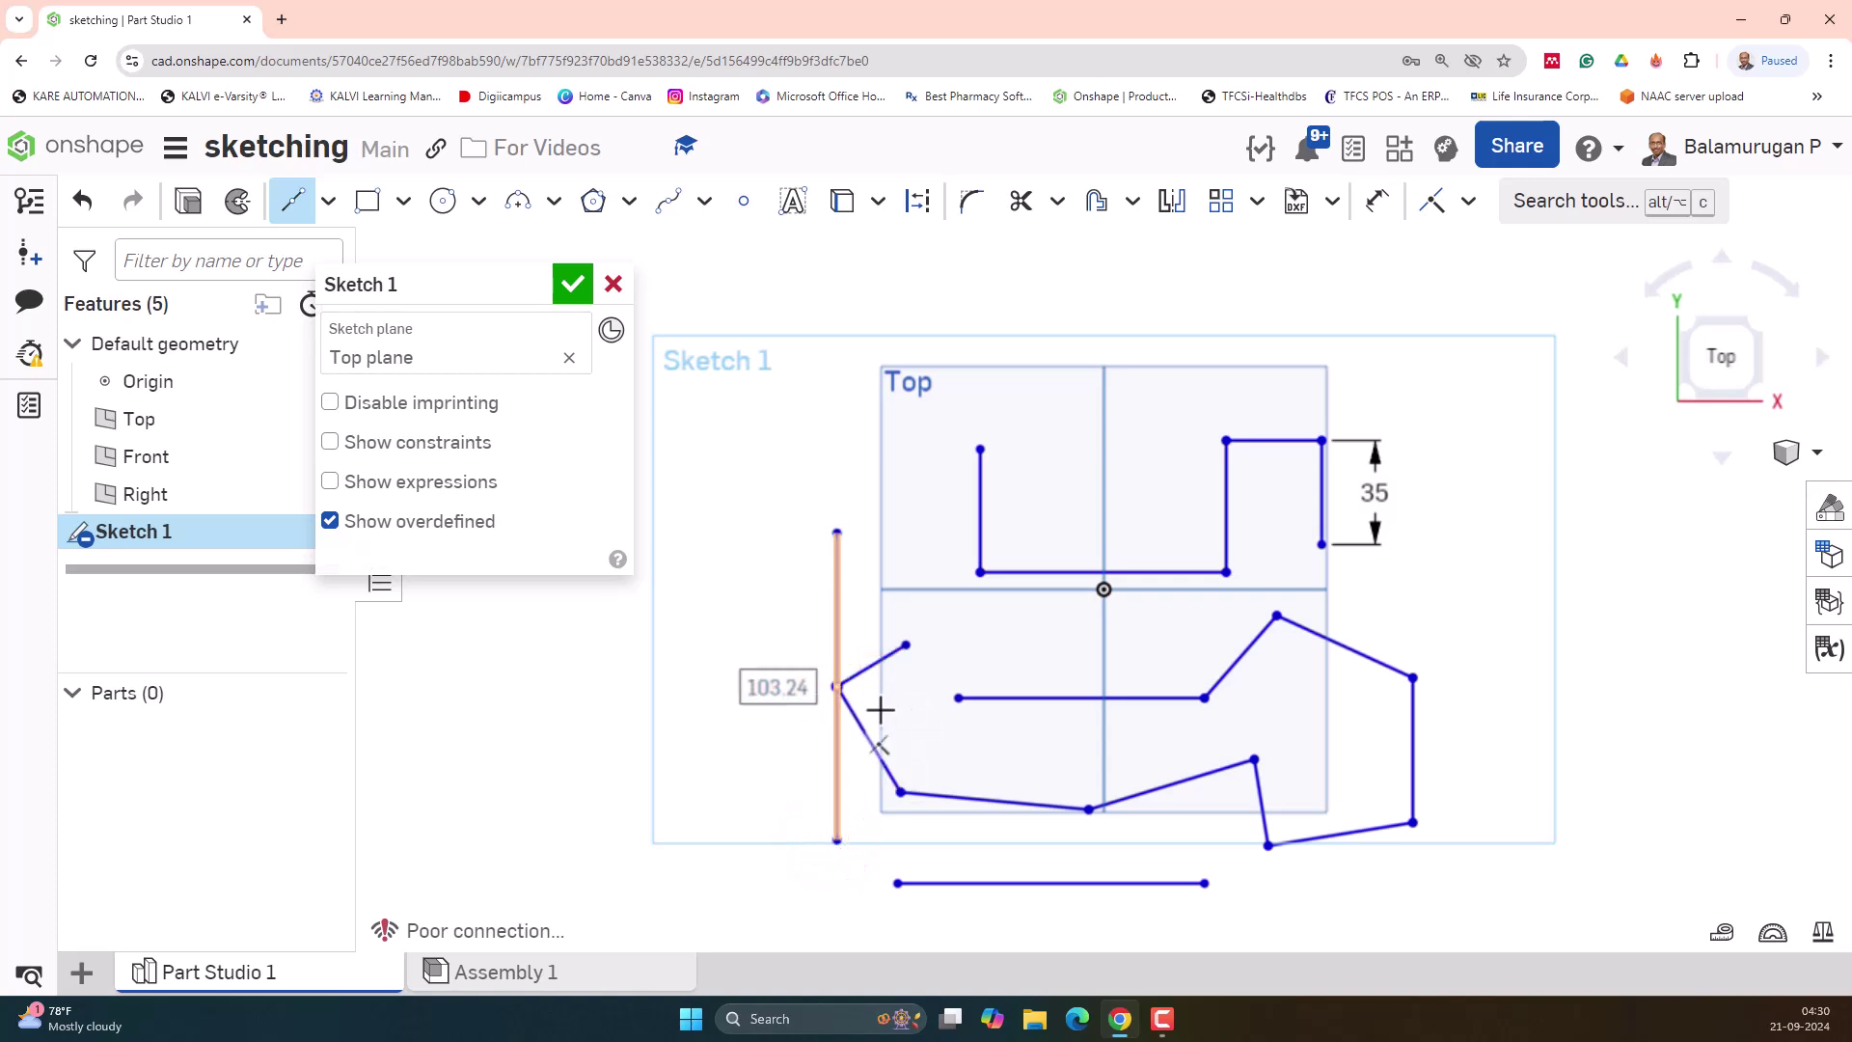
pyautogui.press('Escape')
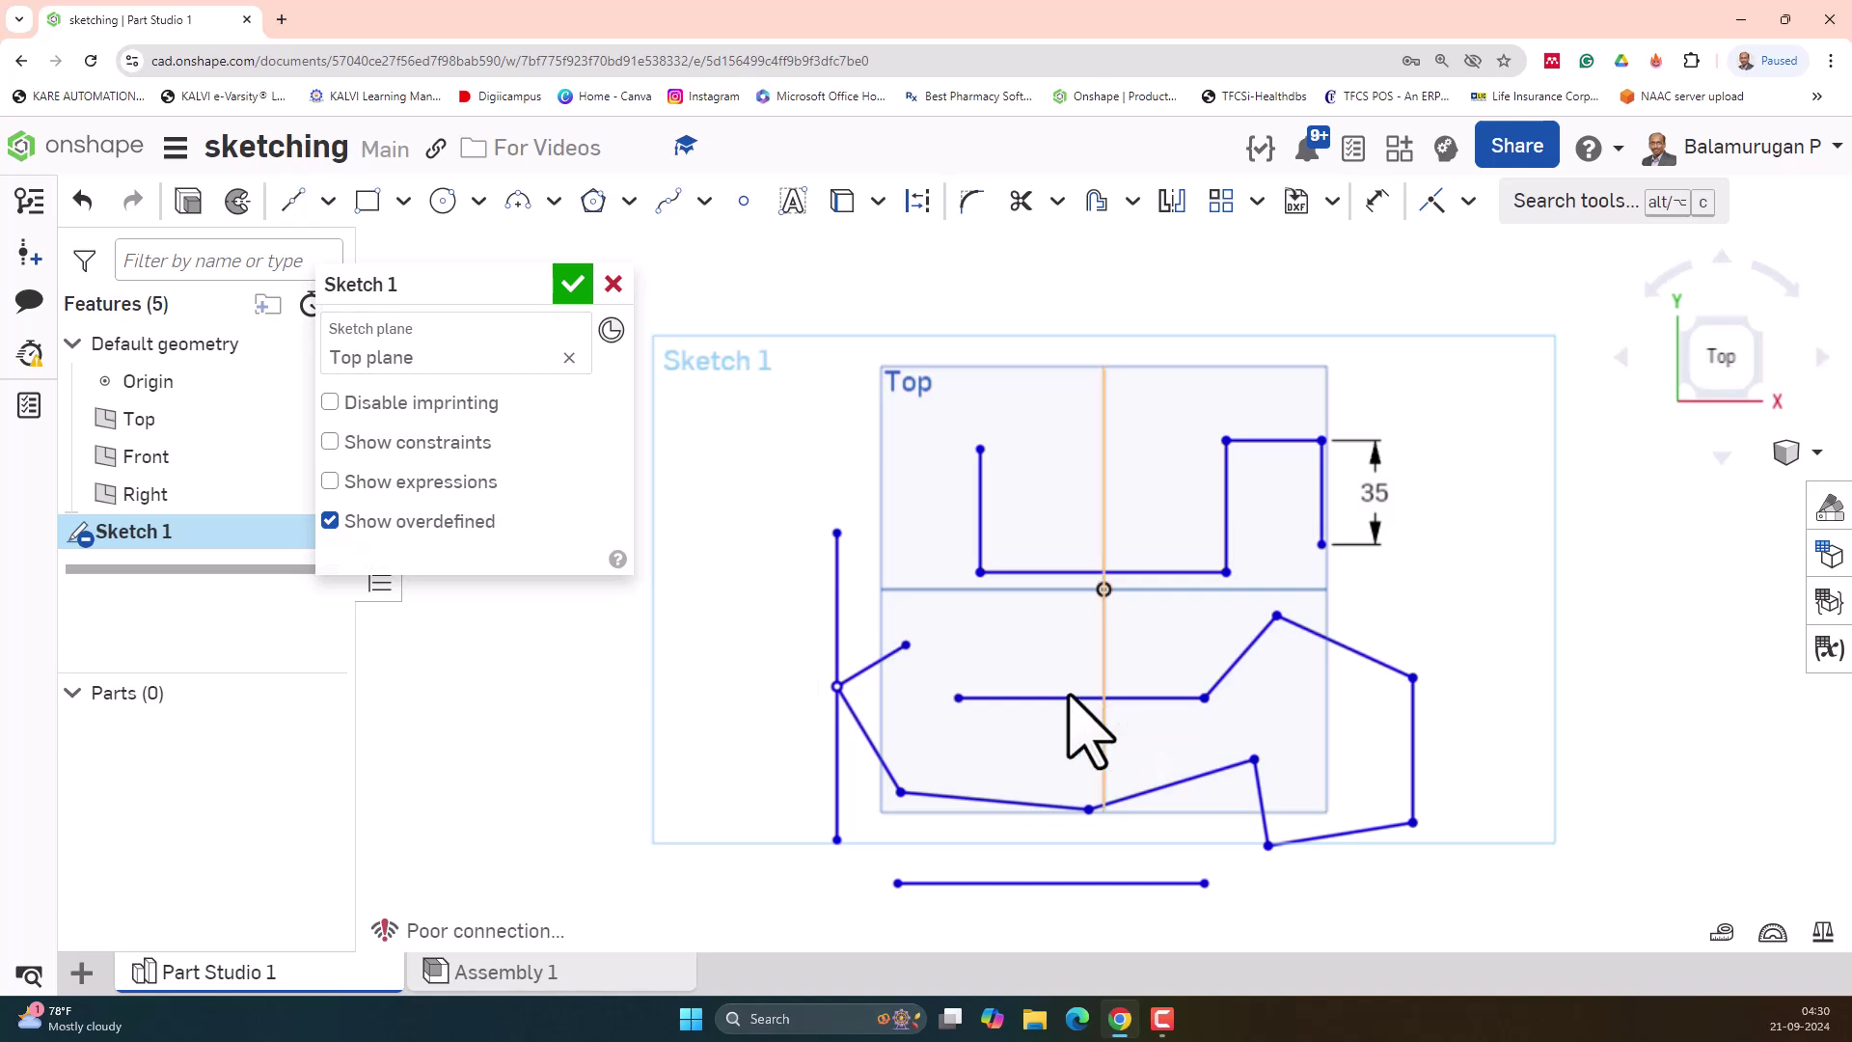
# Draw a Ø49.6 center-point circle to the right of the stepped line
pyautogui.click(443, 202)
pyautogui.click(1501, 549)
pyautogui.click(1553, 599)
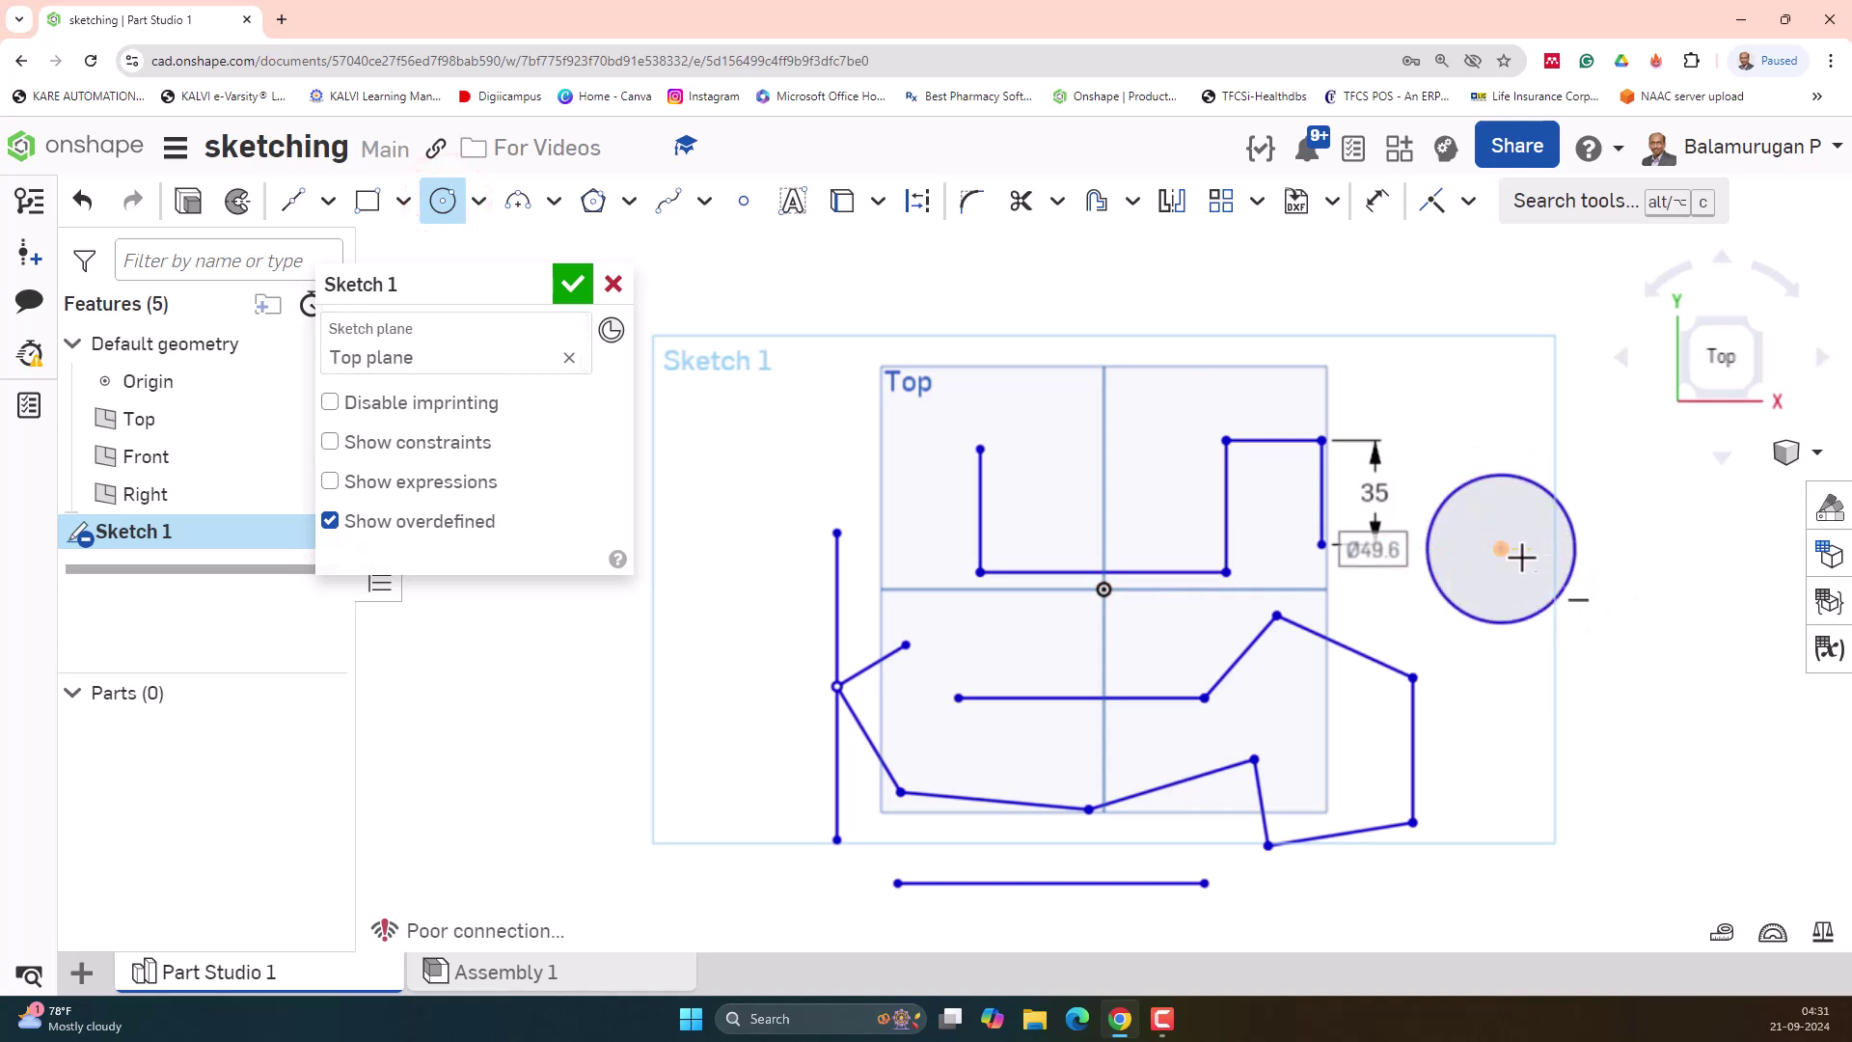
# Draw a line from the circle's centre to its right edge
pyautogui.click(292, 200)
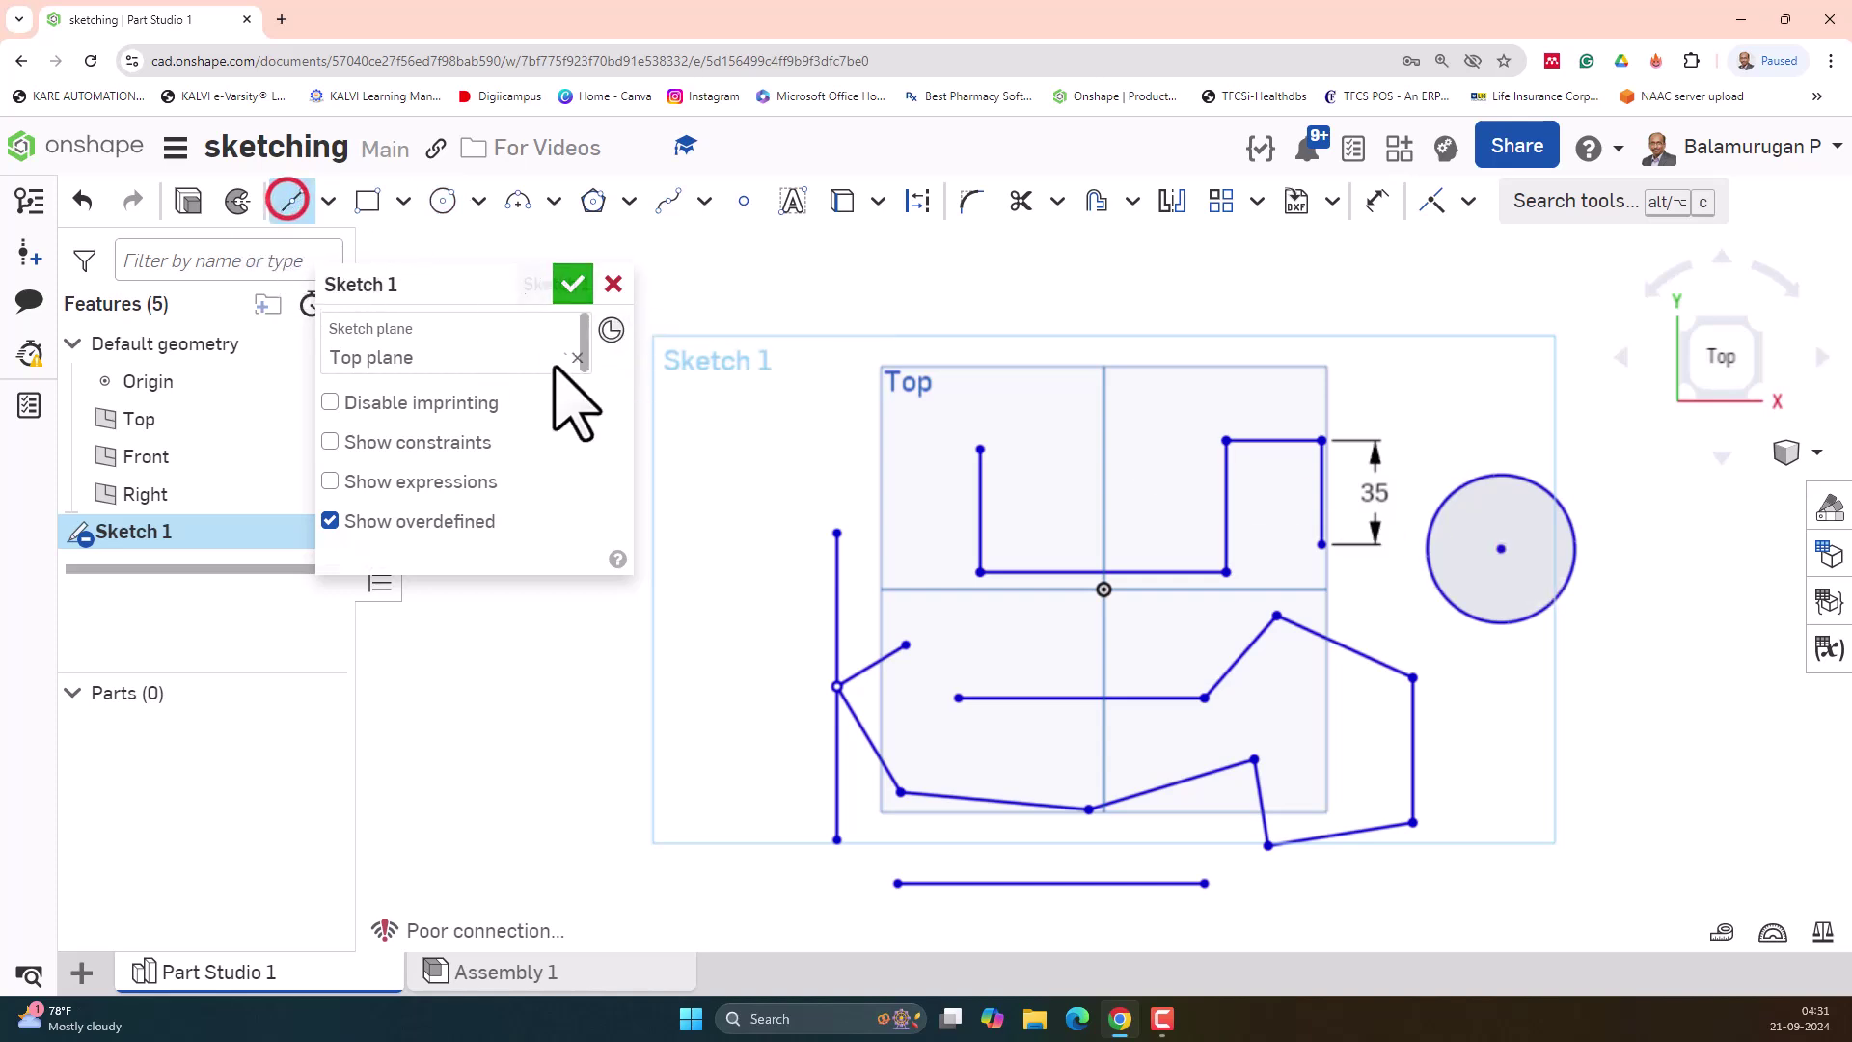
pyautogui.click(1501, 549)
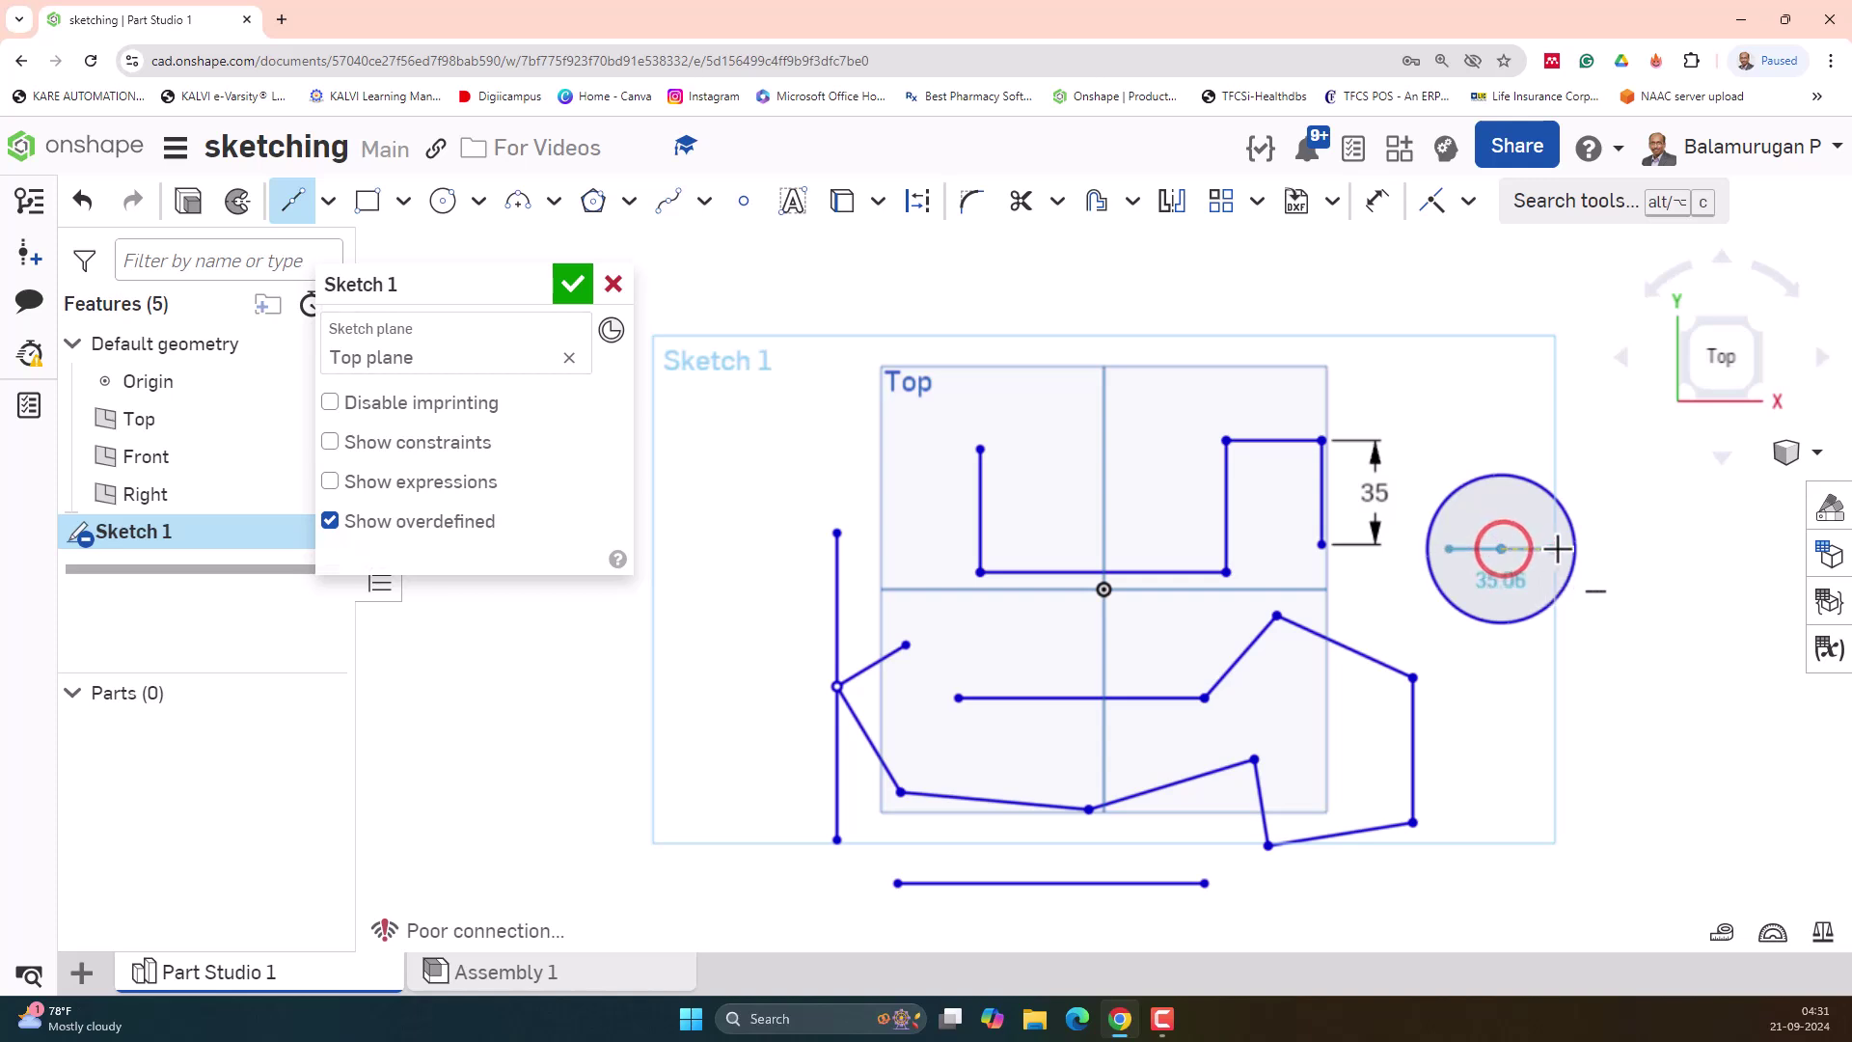
pyautogui.click(1575, 549)
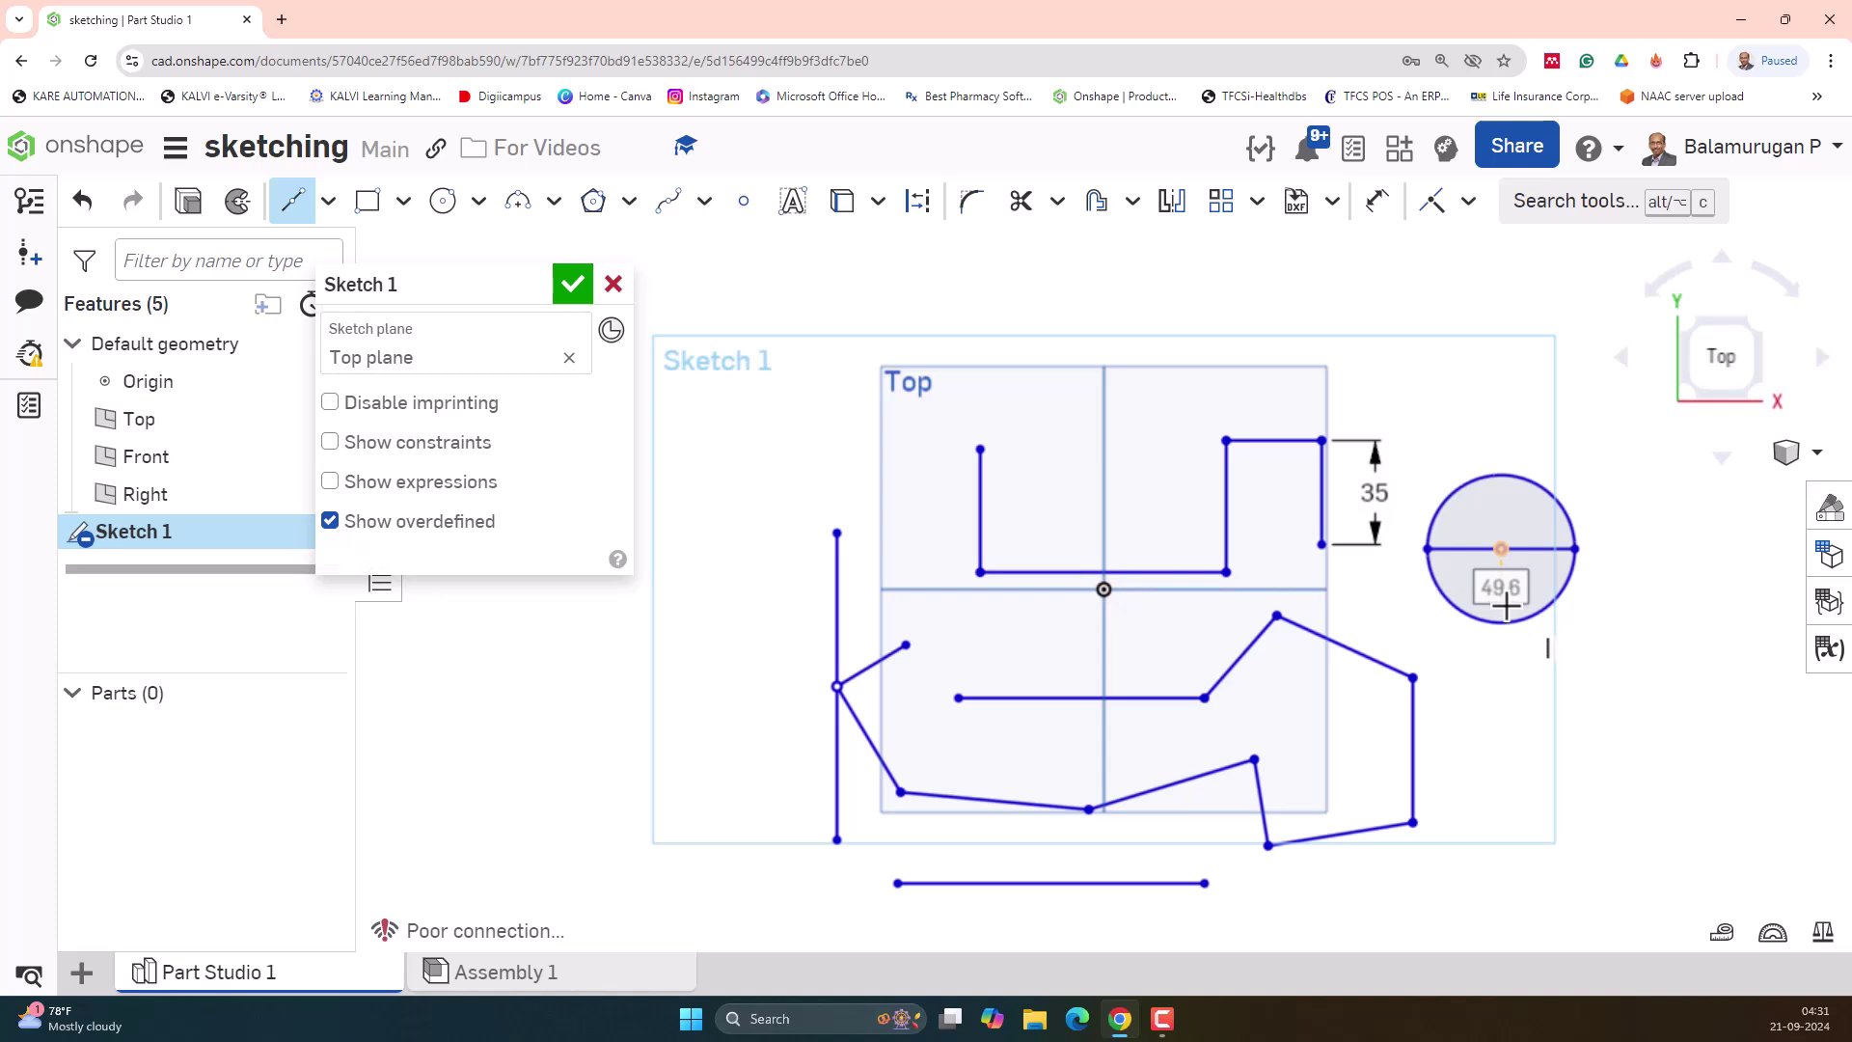
pyautogui.press('Escape')
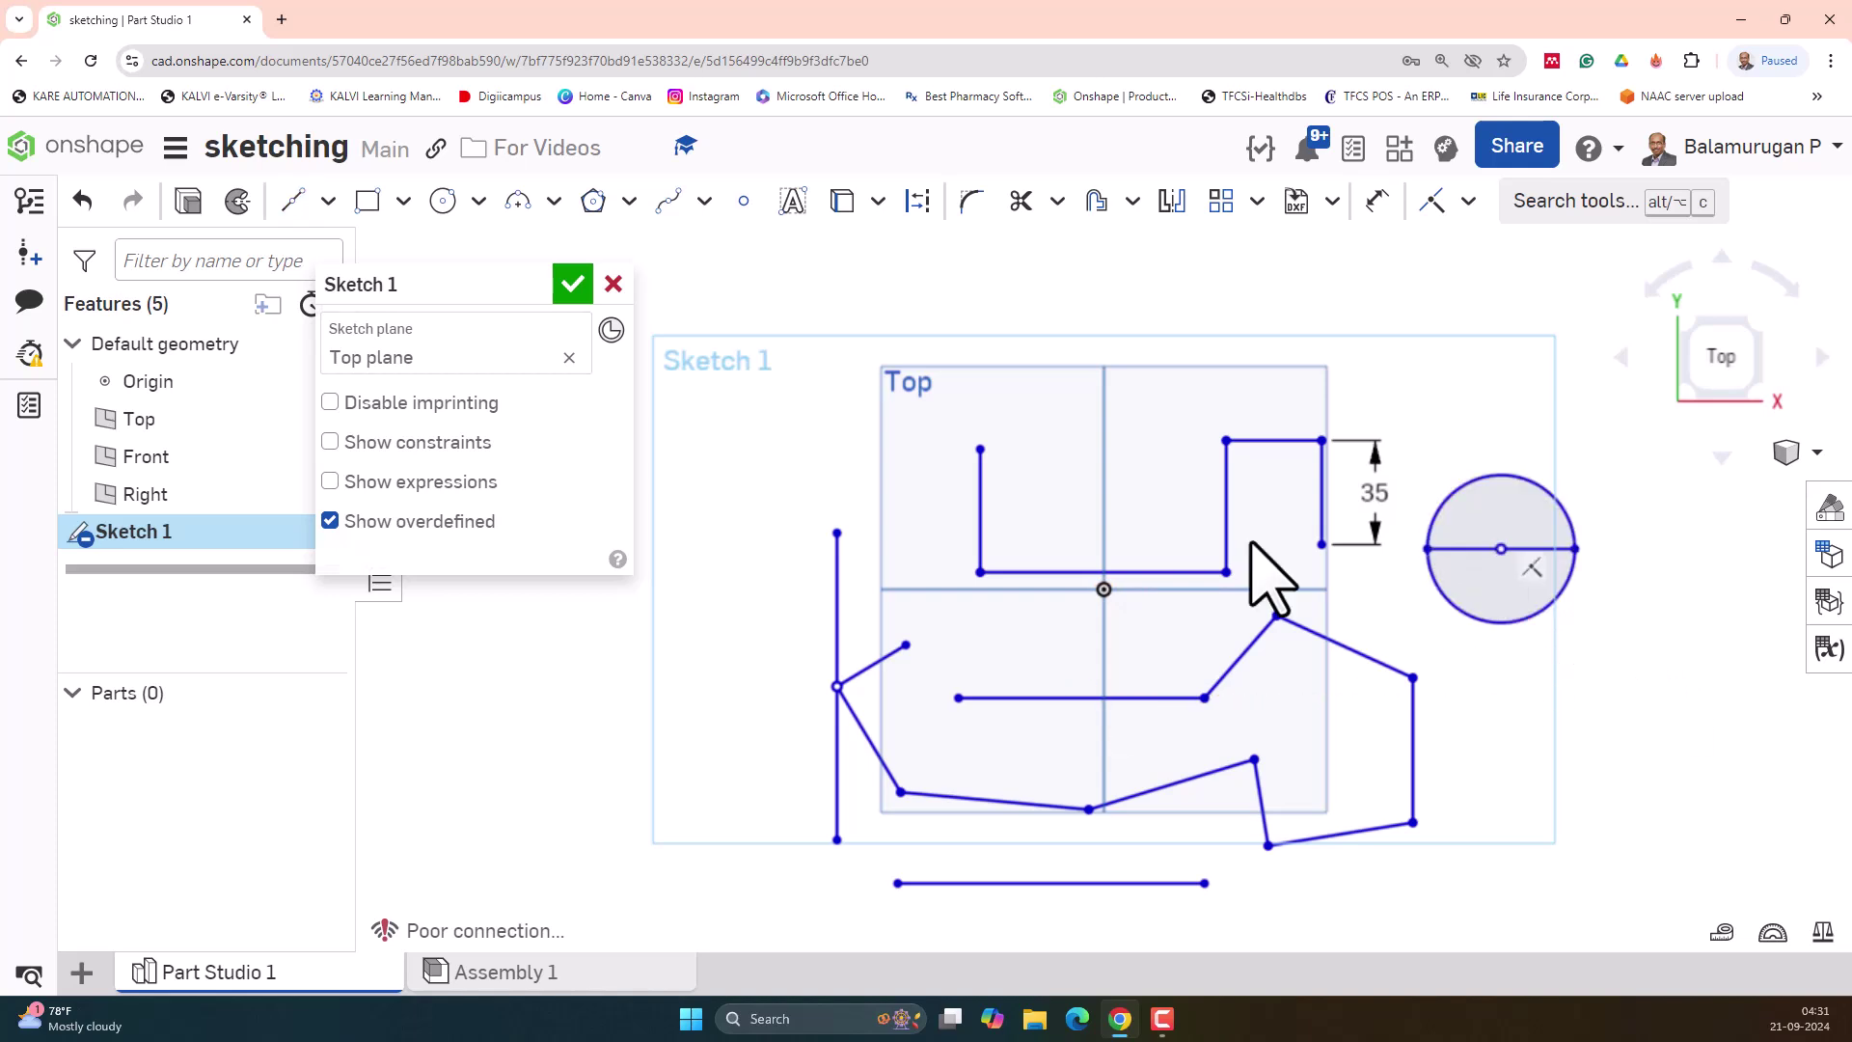
# Draw a corner-to-corner rectangle below the circle, right of the existing shapes
pyautogui.click(409, 205)
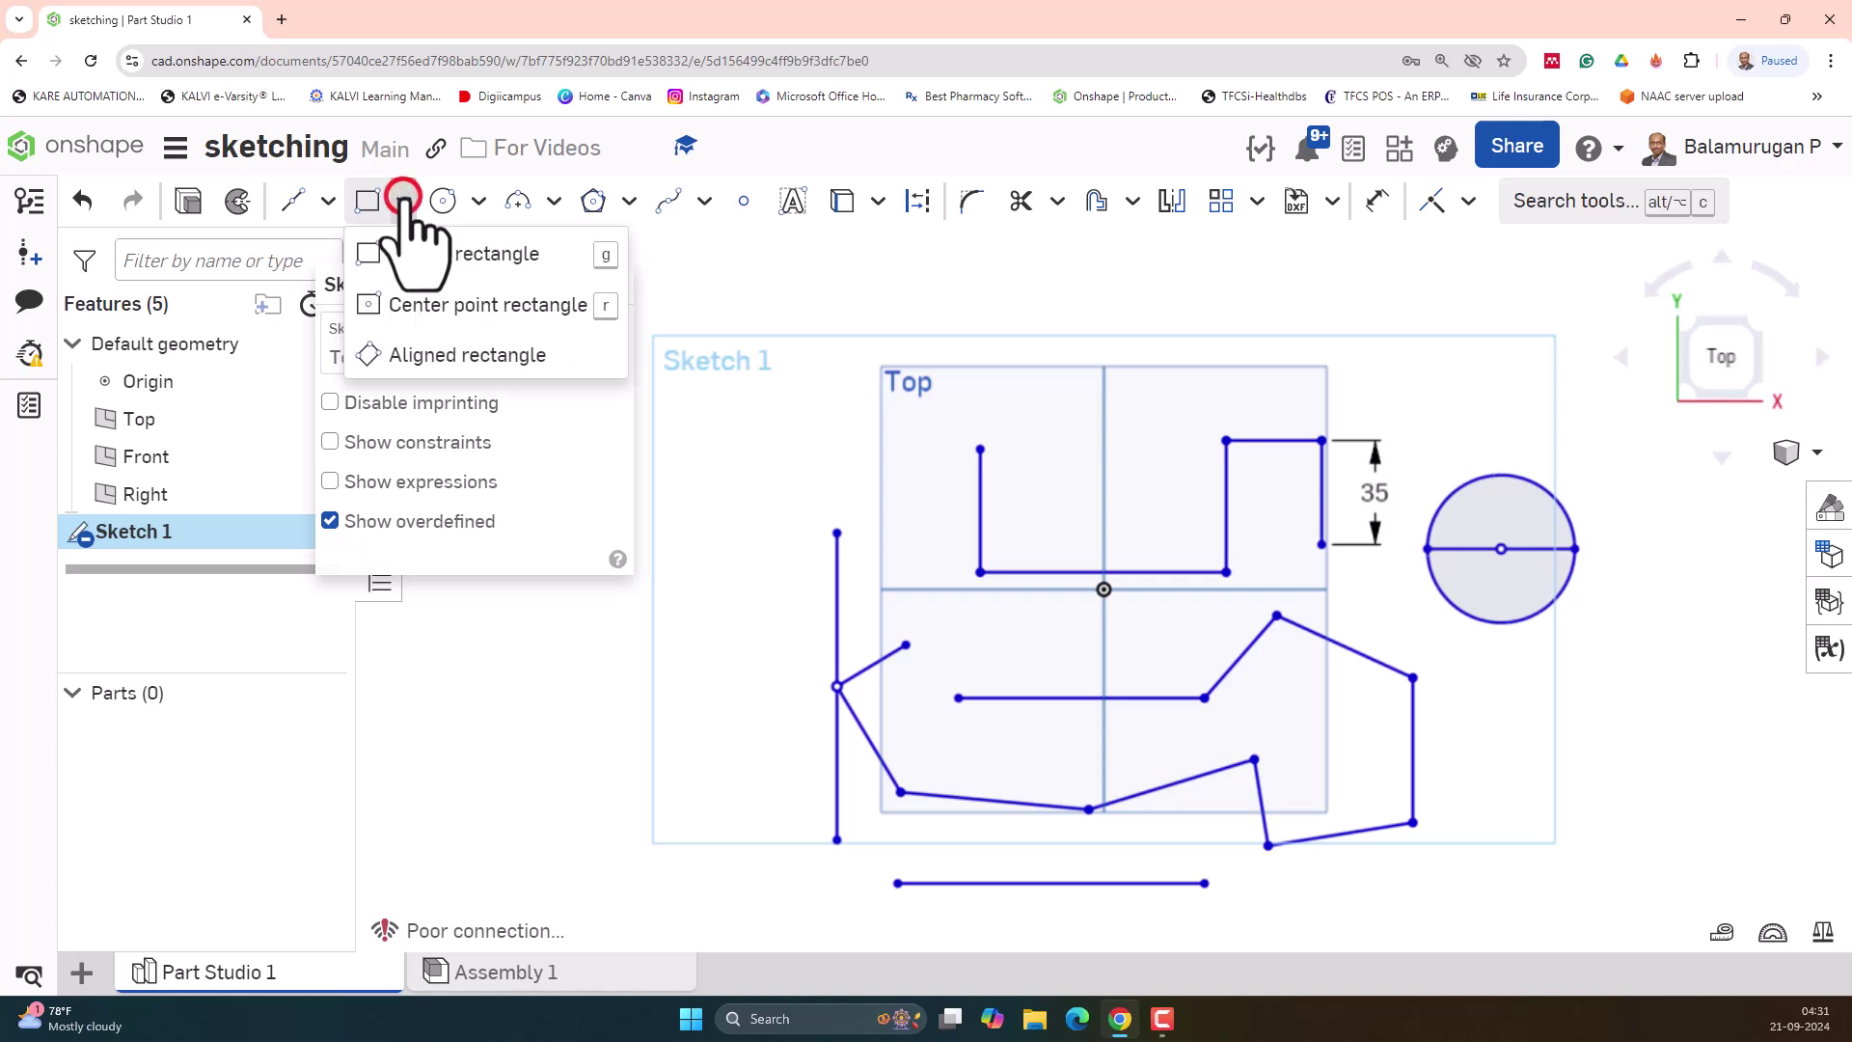
pyautogui.click(485, 256)
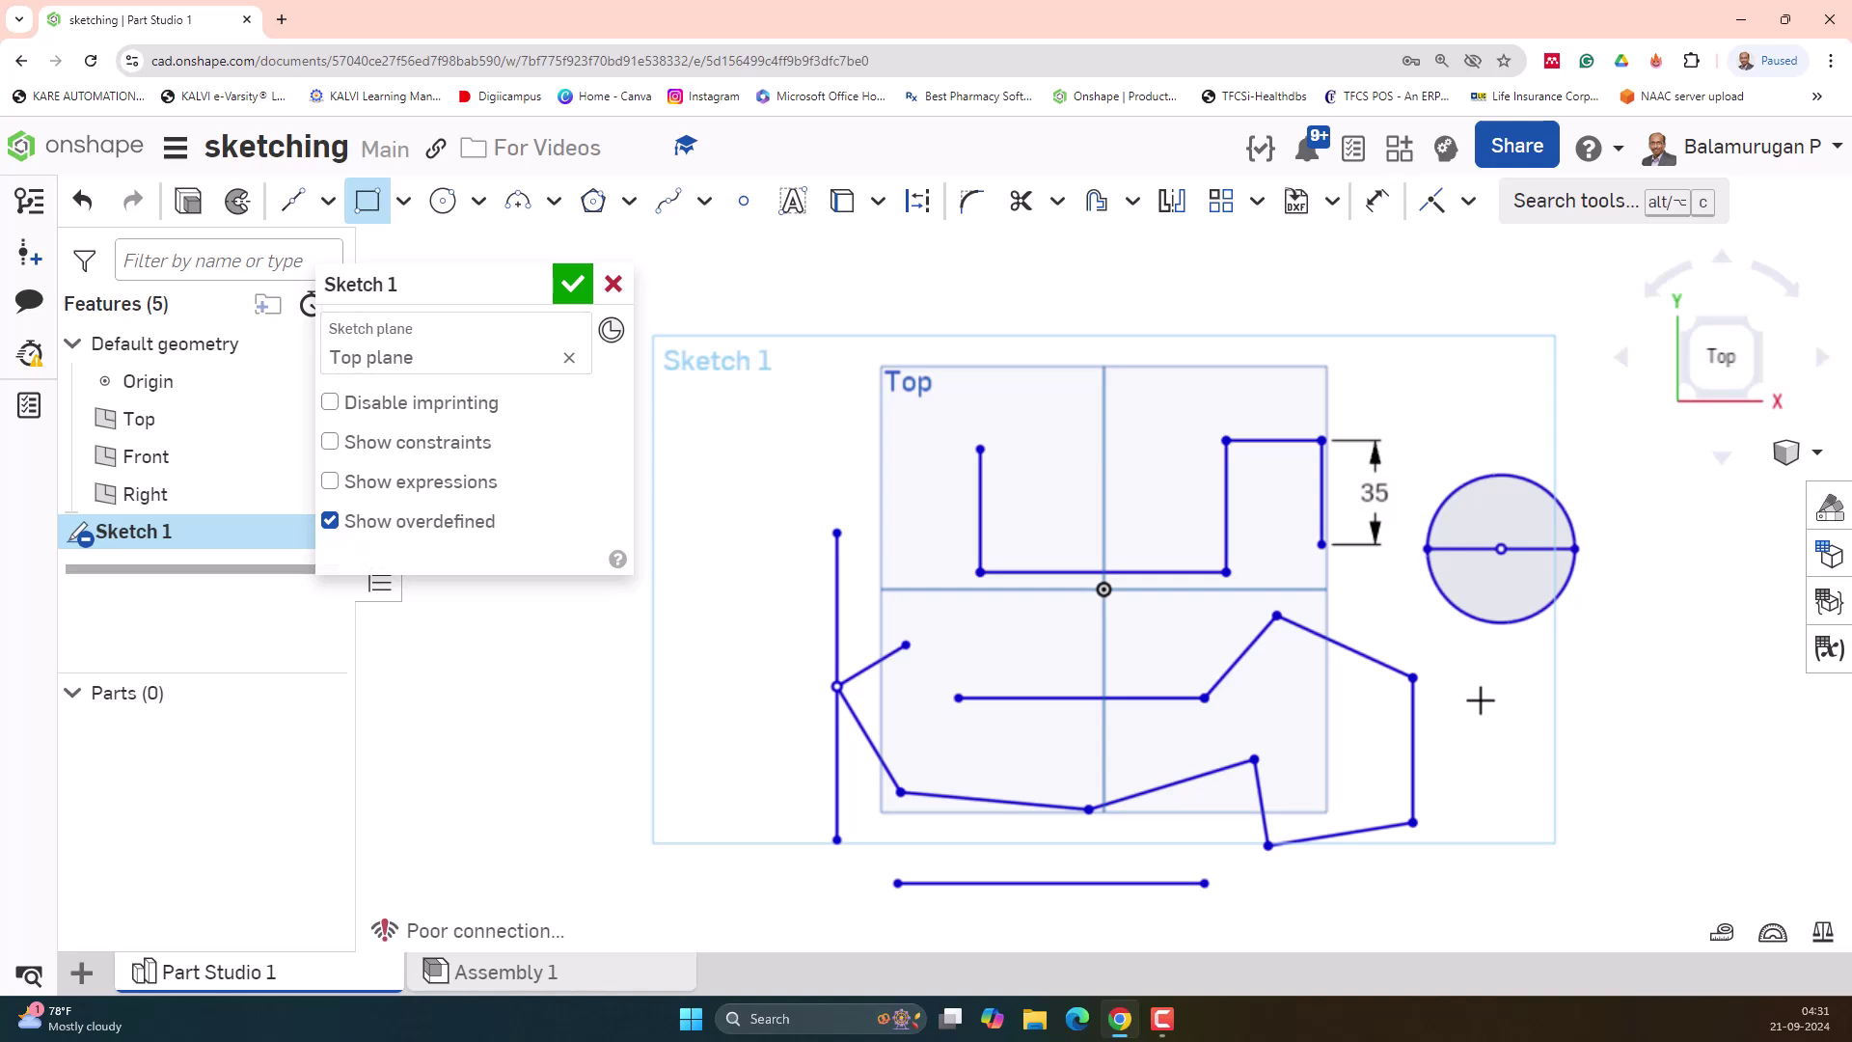
pyautogui.click(369, 201)
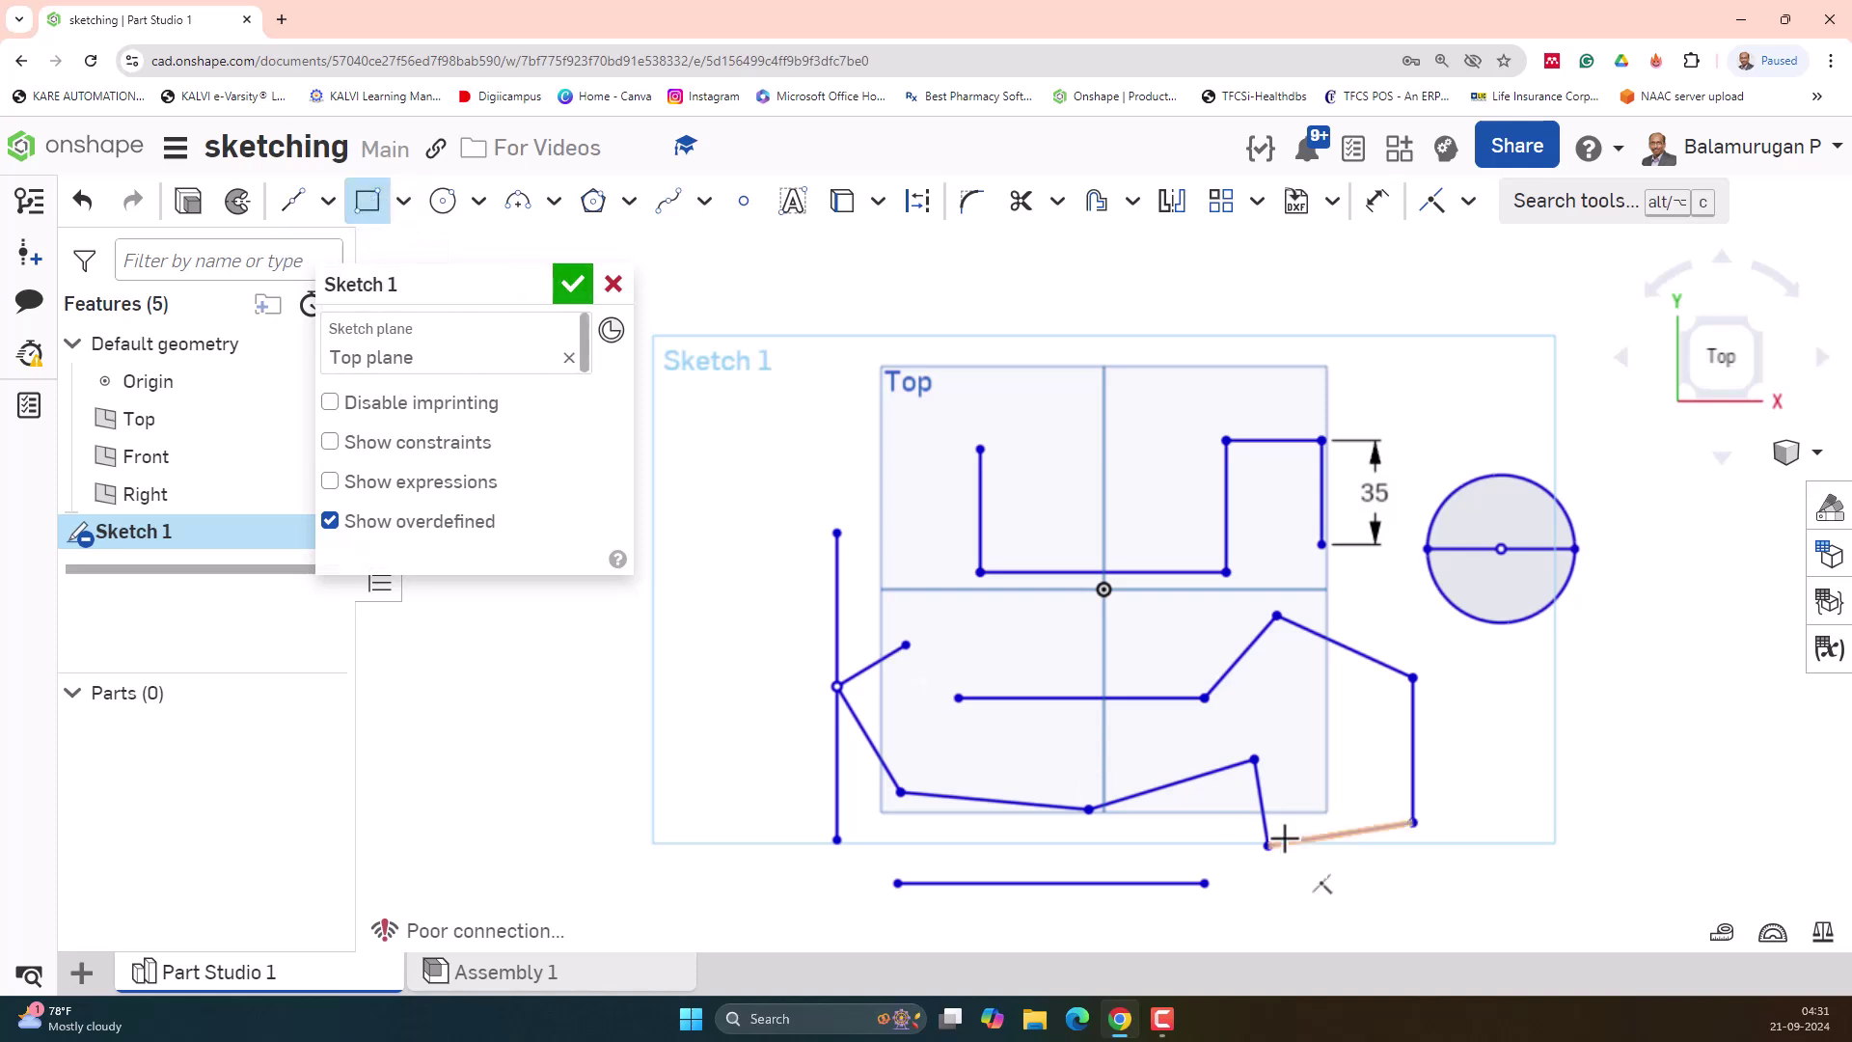
pyautogui.click(1482, 794)
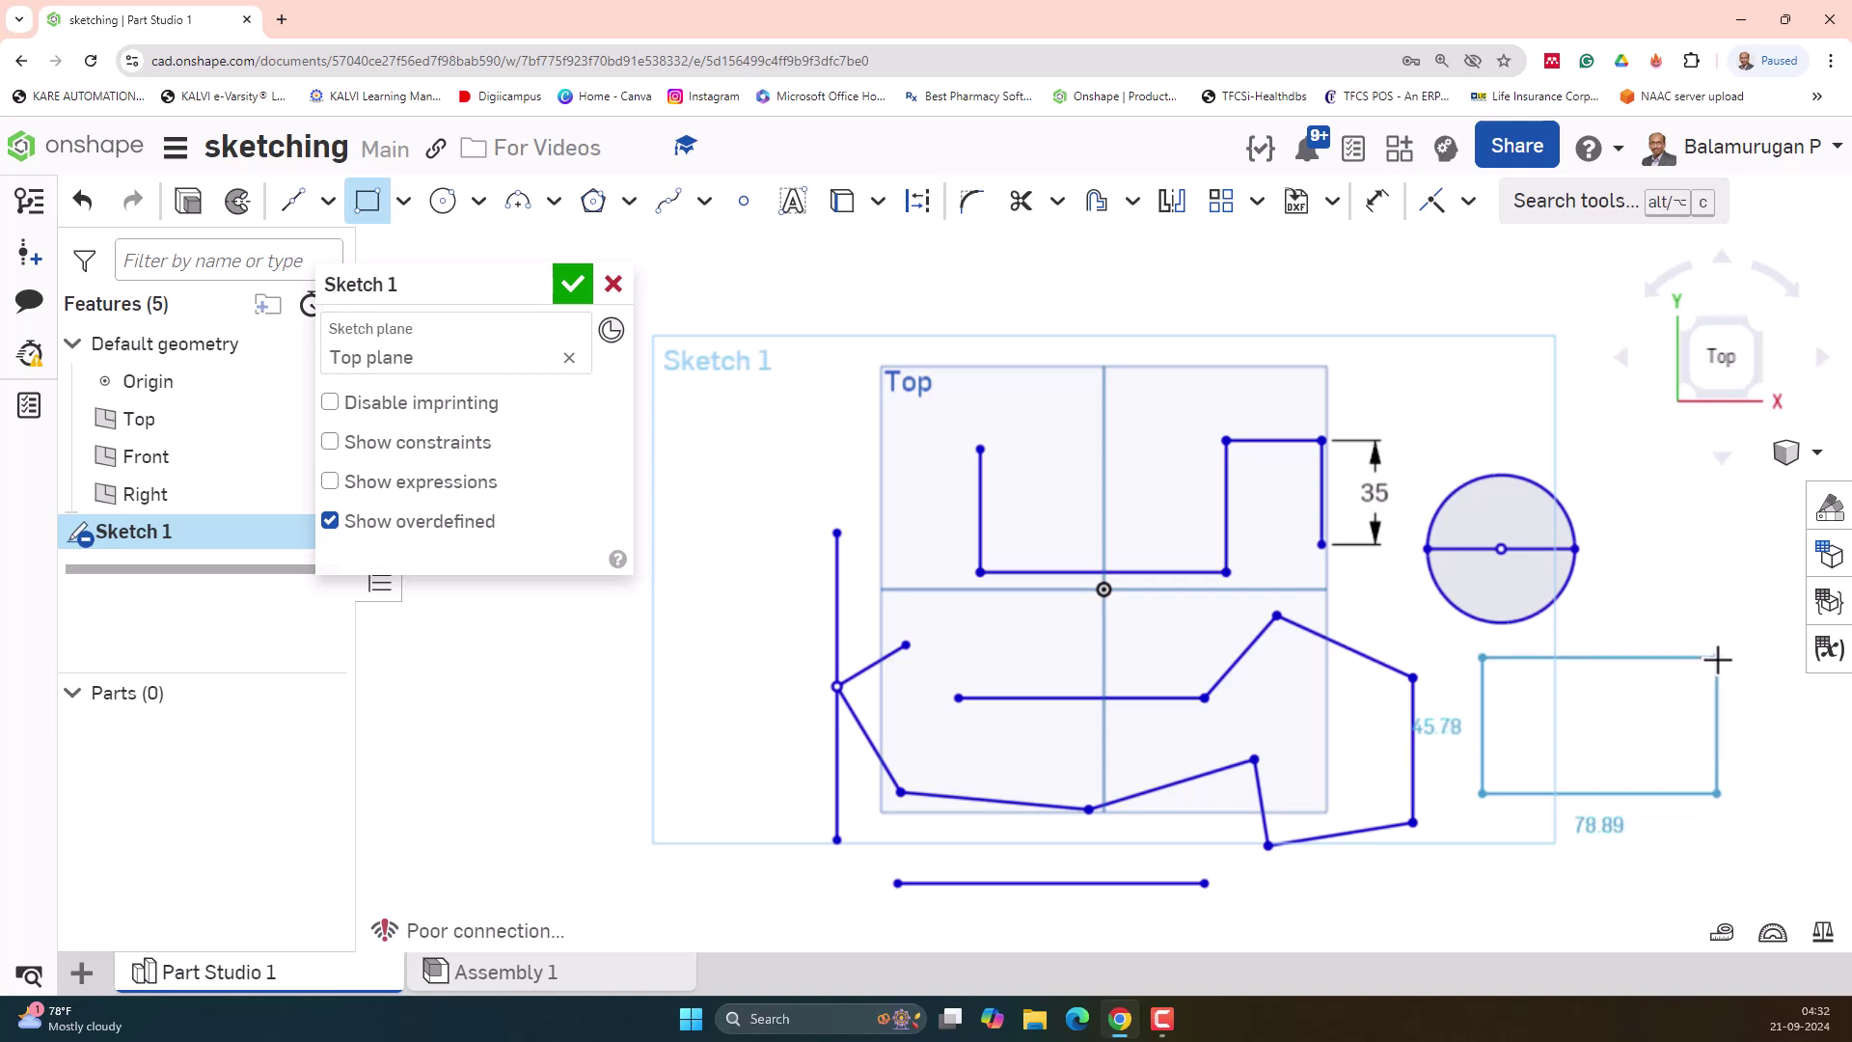
pyautogui.click(1717, 659)
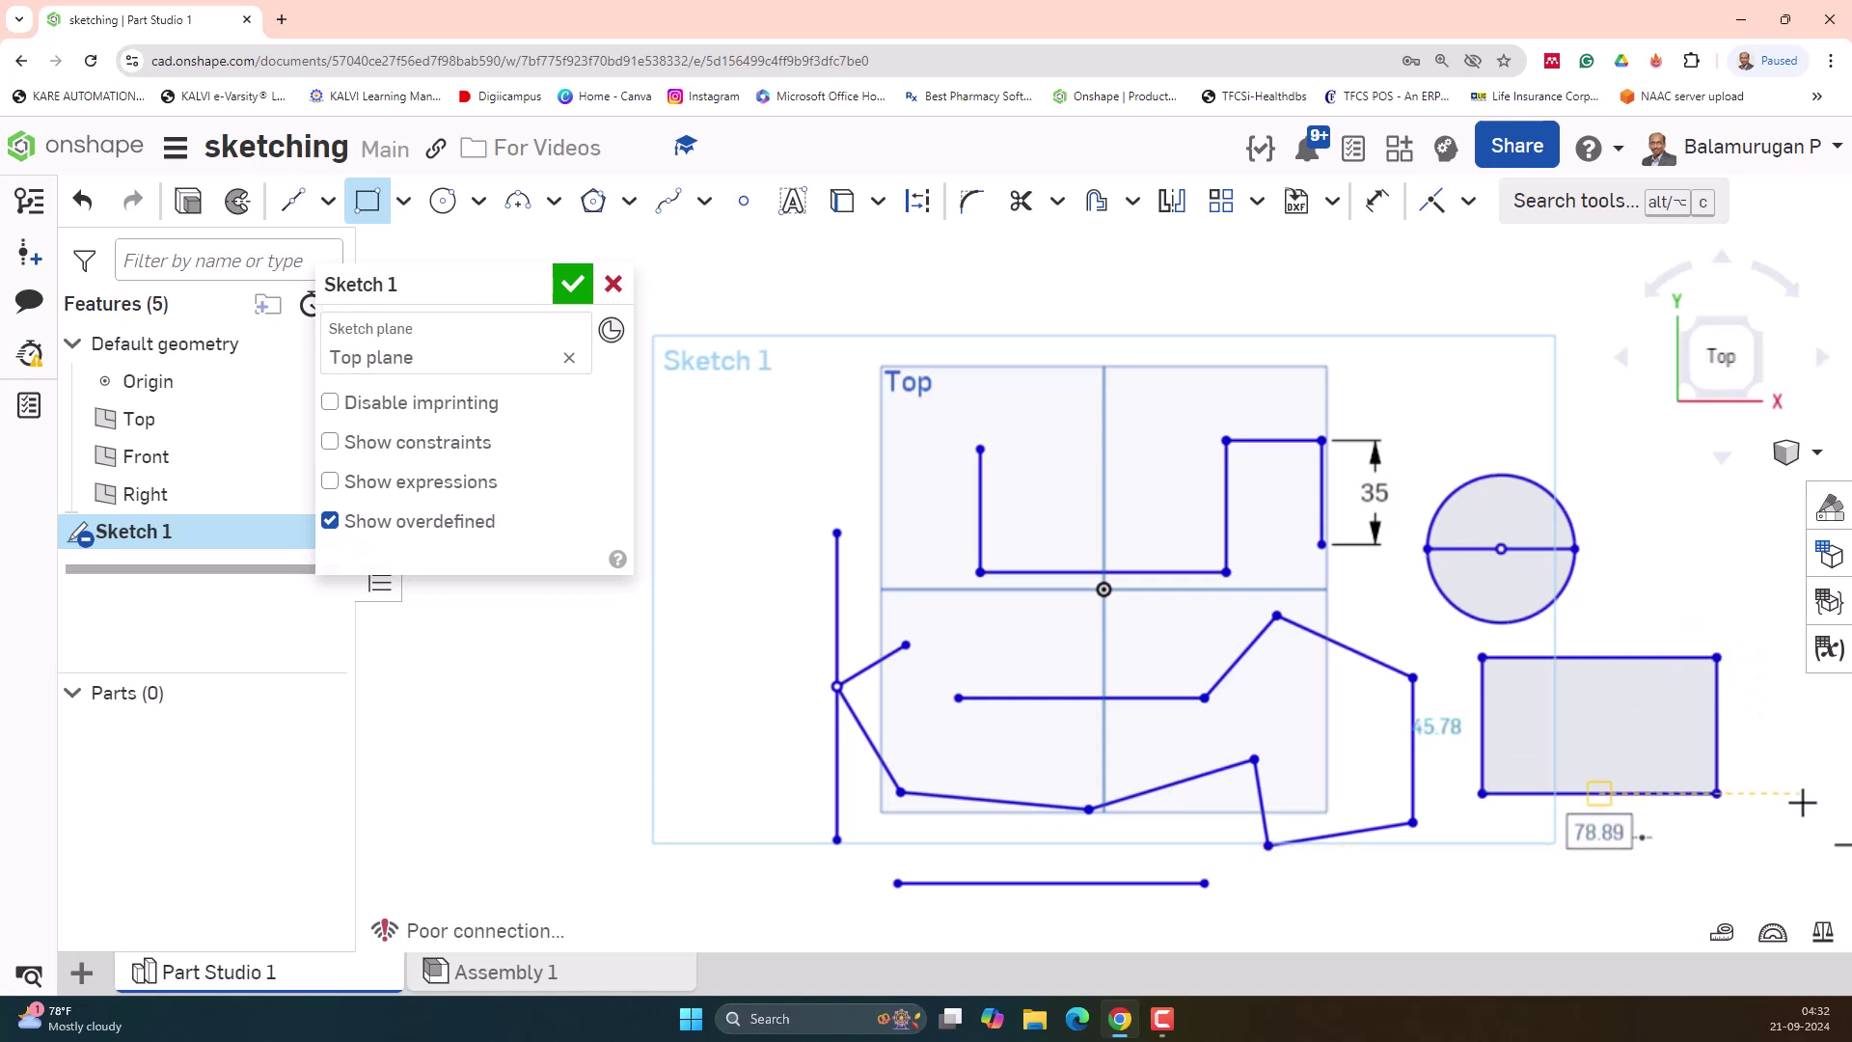
# Dimension the new rectangle 100 wide and 50 tall
pyautogui.click(1533, 863)
pyautogui.write('100')
pyautogui.press('Return')
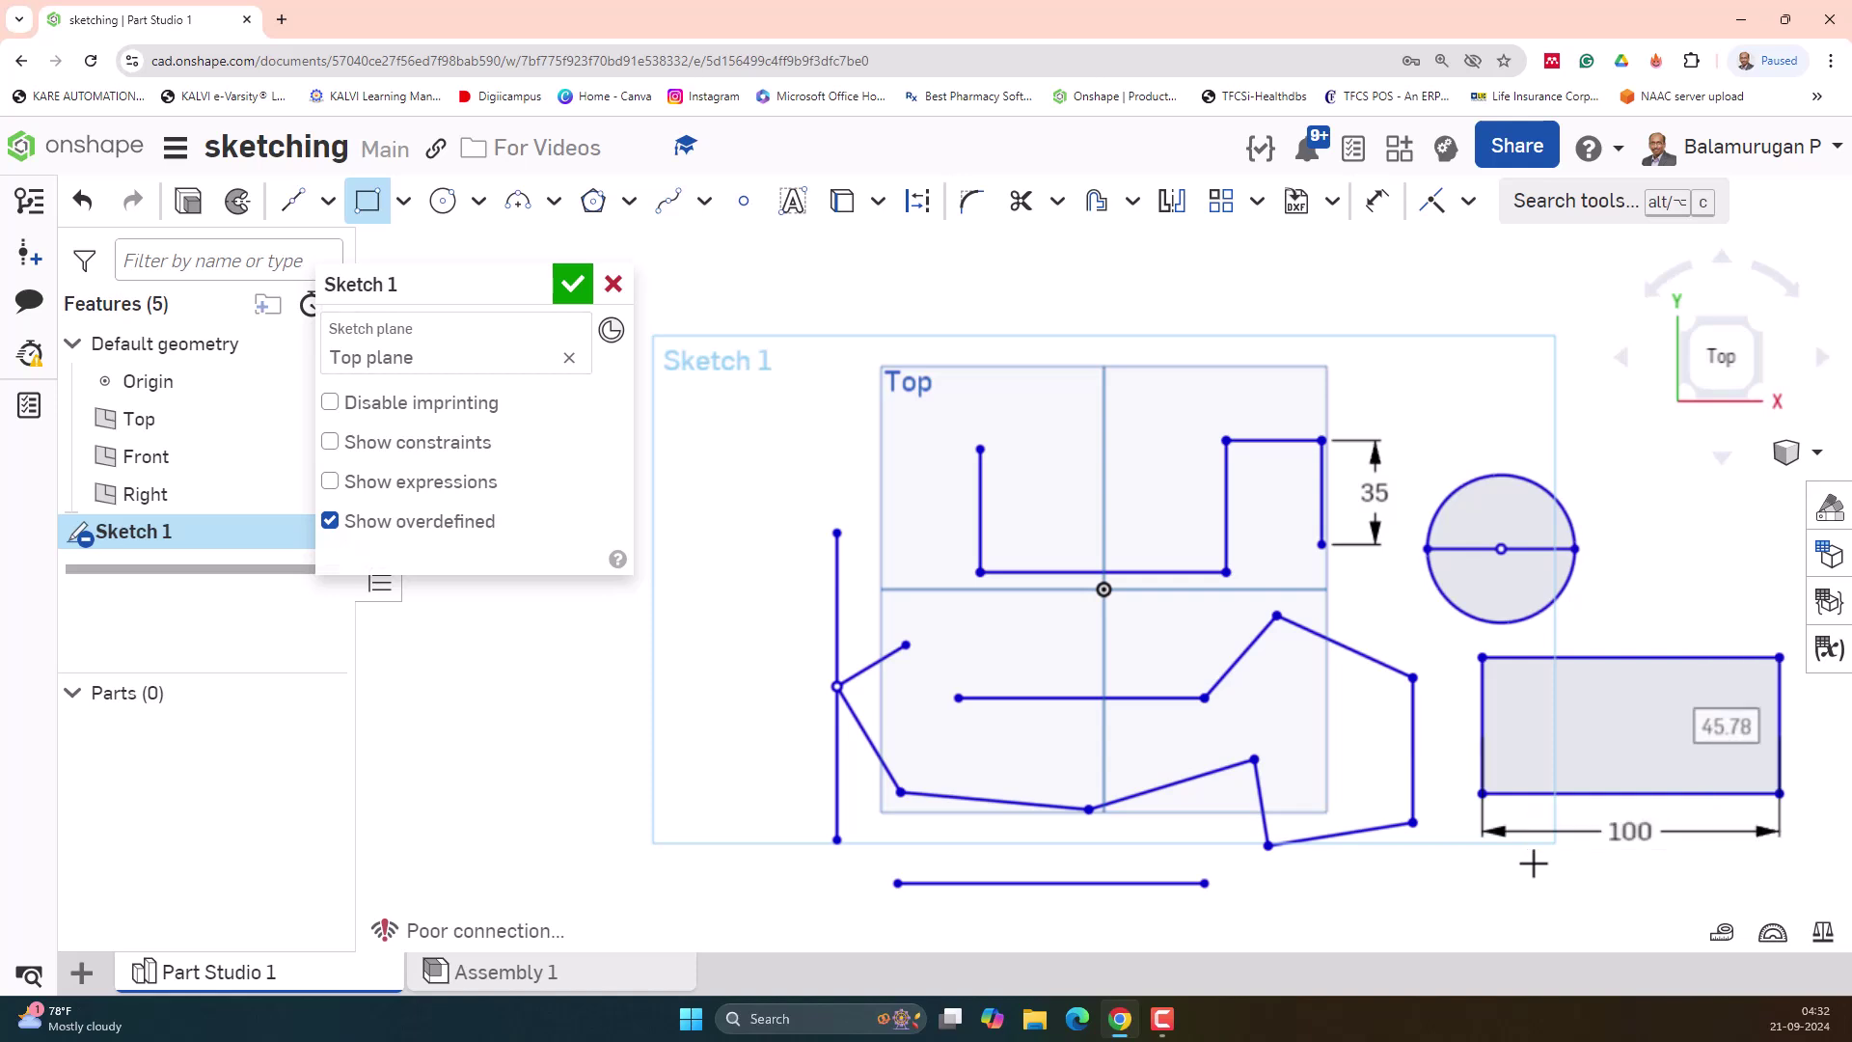
pyautogui.write('50')
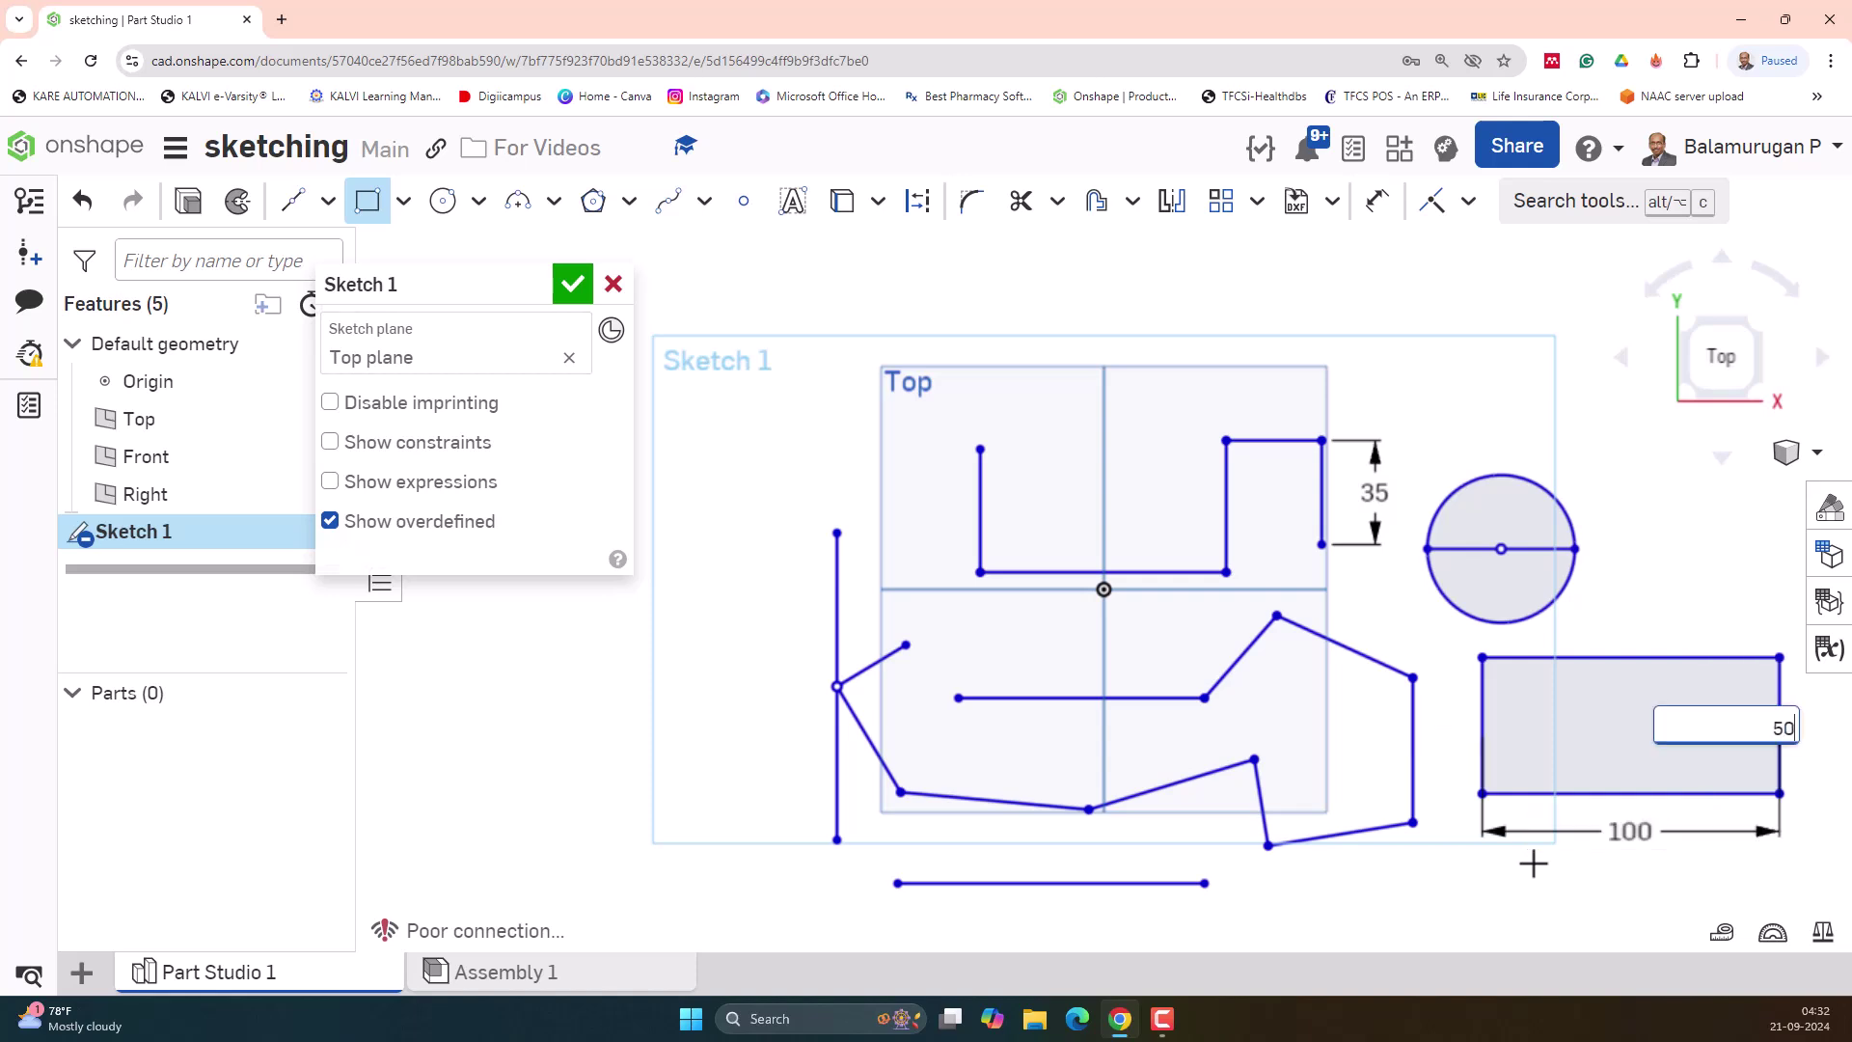
pyautogui.press('Return')
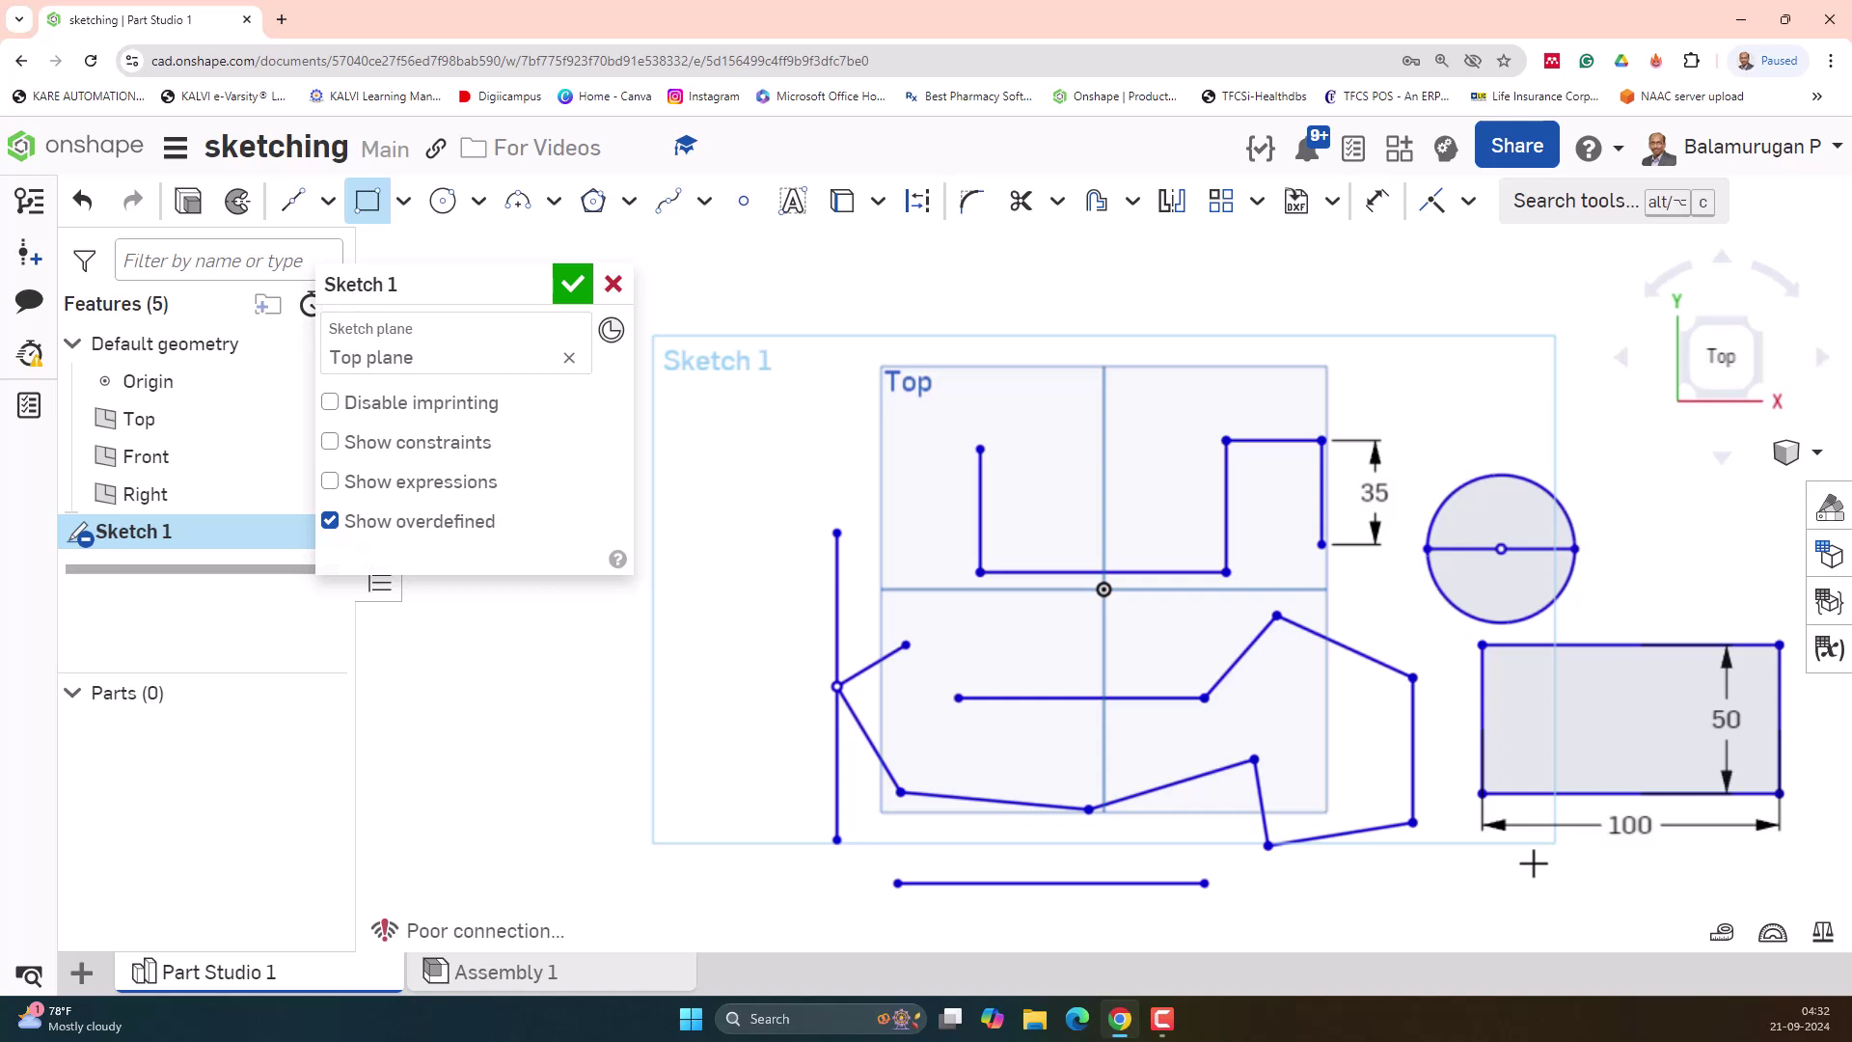
pyautogui.press('Escape')
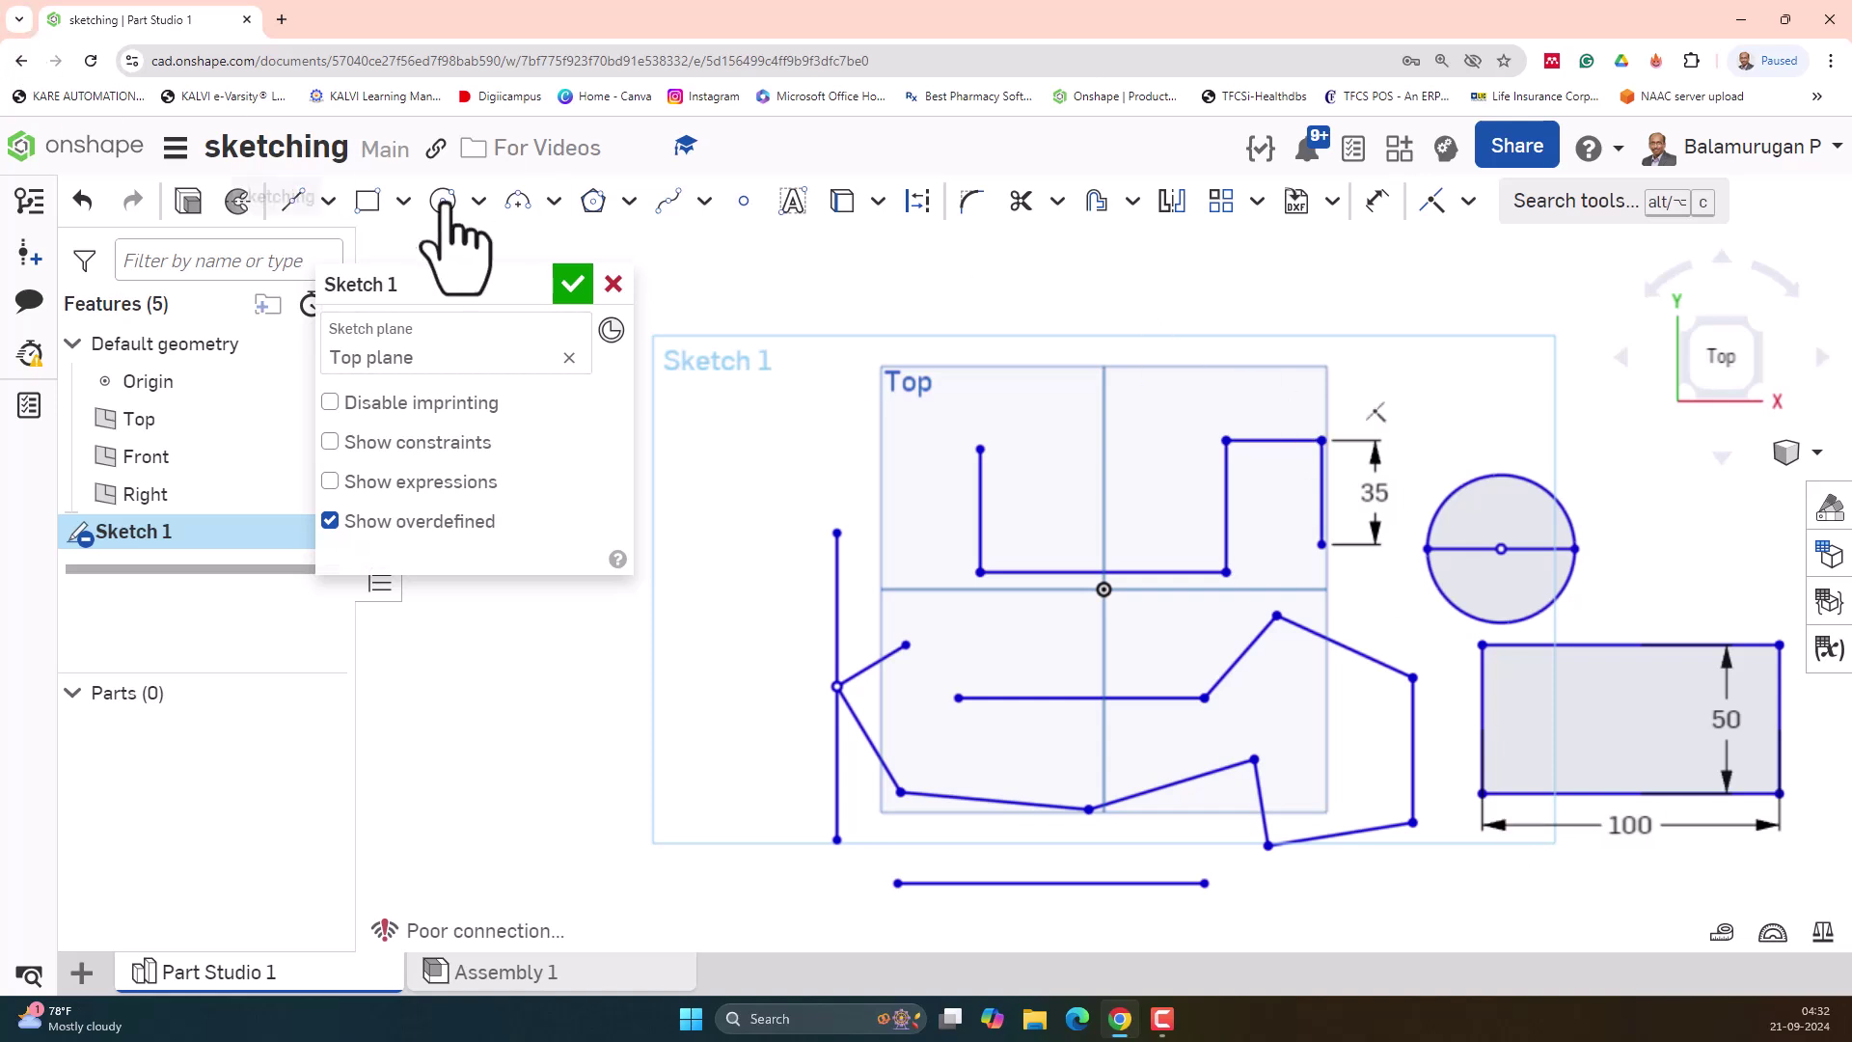
# Draw an undimensioned corner rectangle, roughly 74 by 30, above the stepped line
pyautogui.click(367, 201)
pyautogui.click(1119, 341)
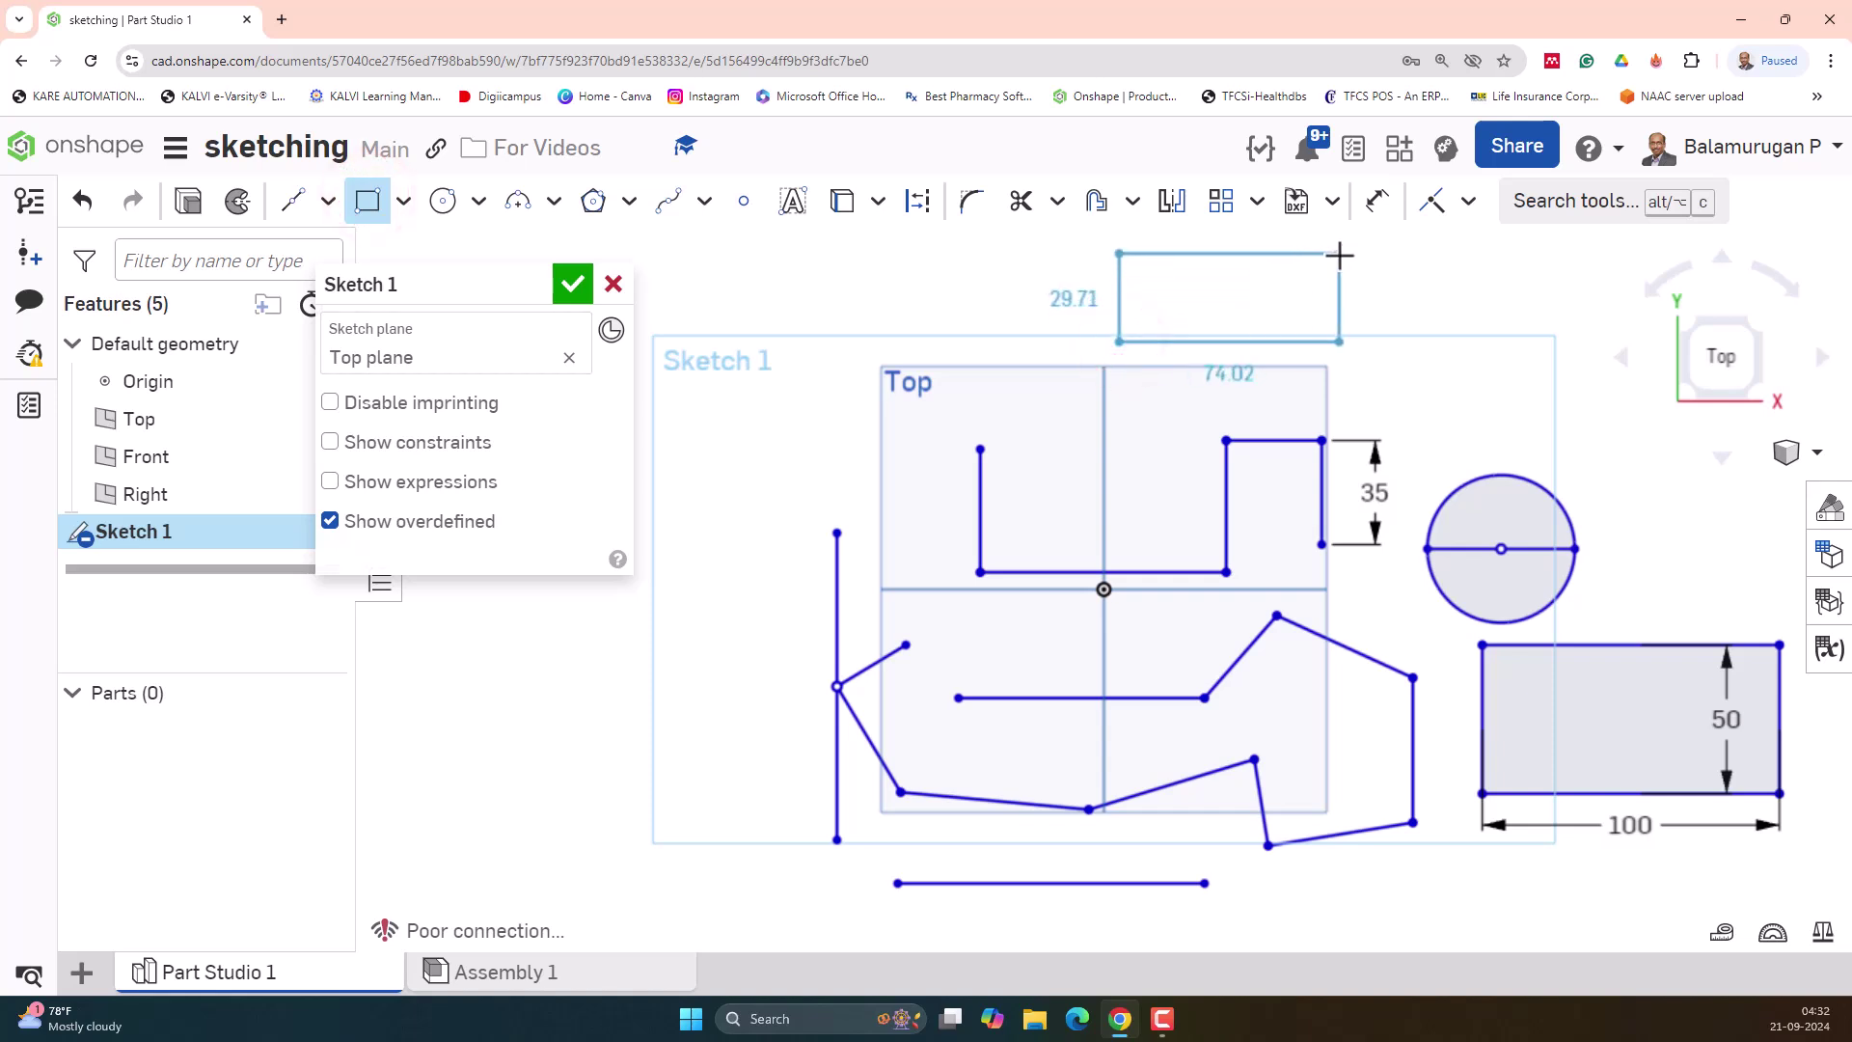
pyautogui.click(1338, 256)
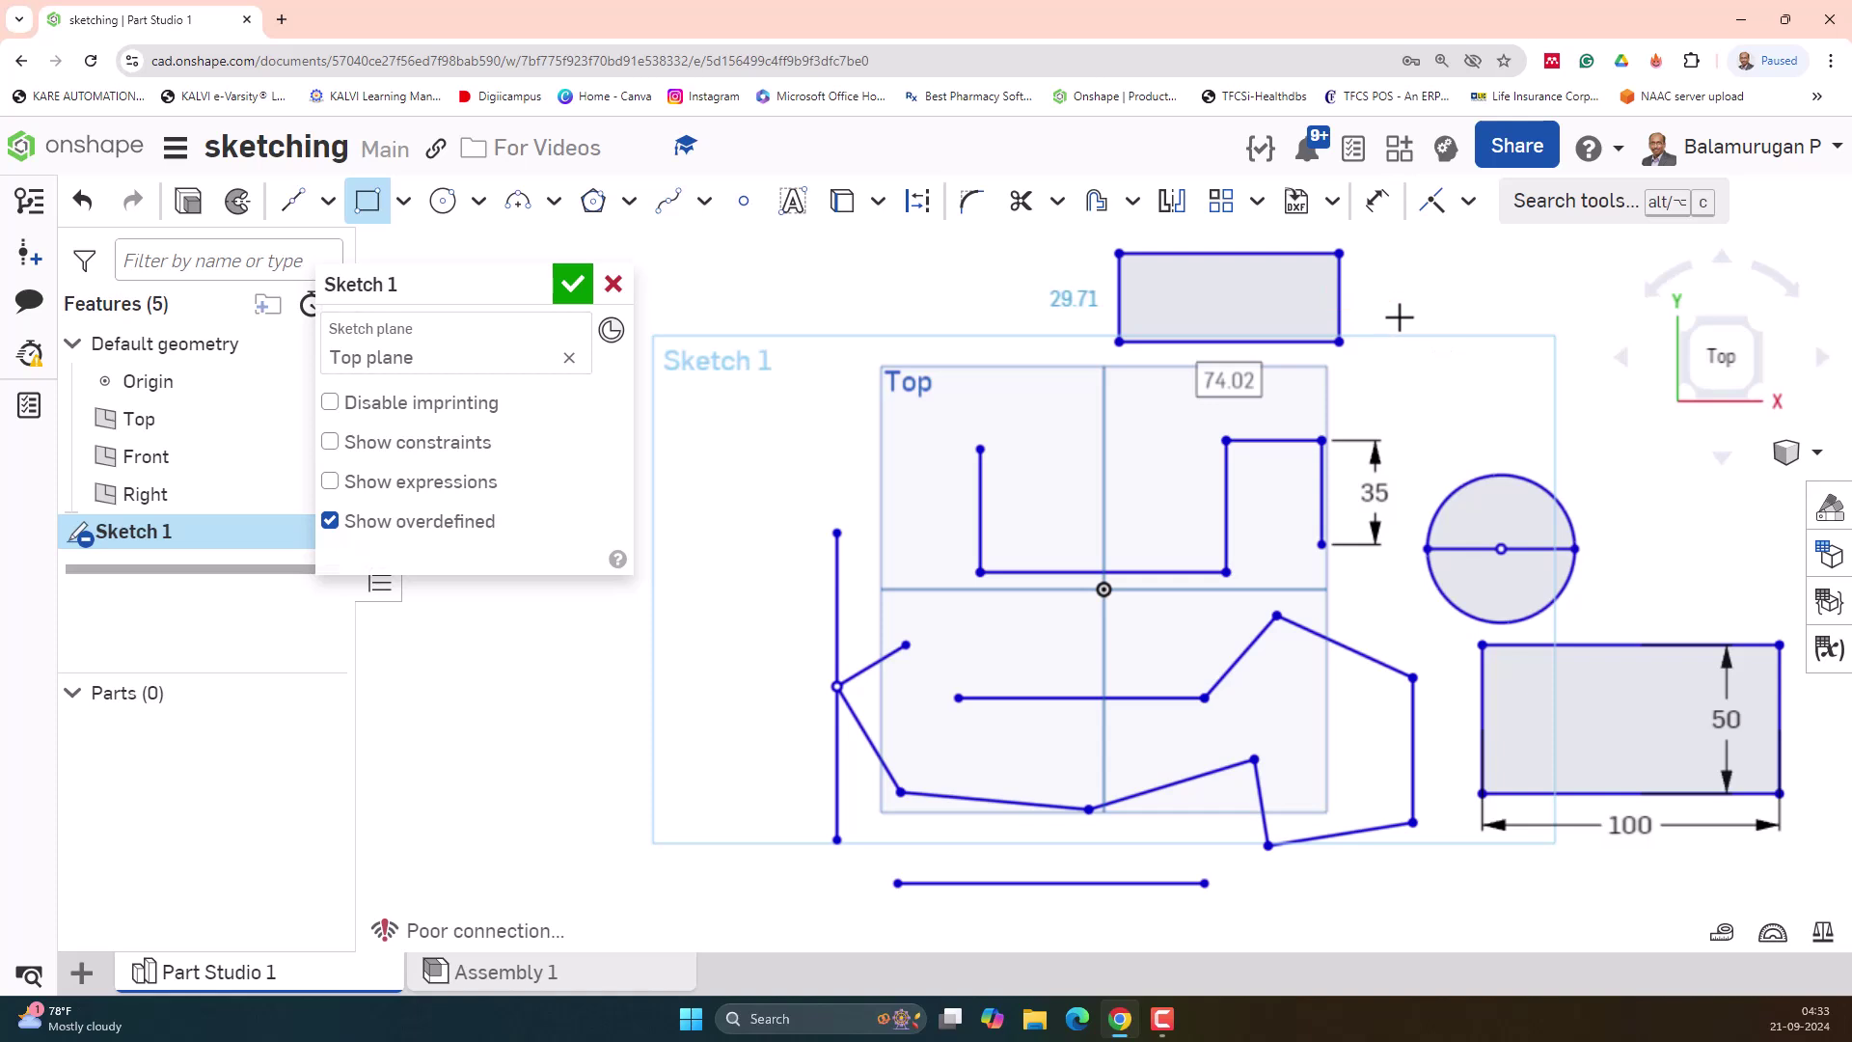
pyautogui.press('Escape')
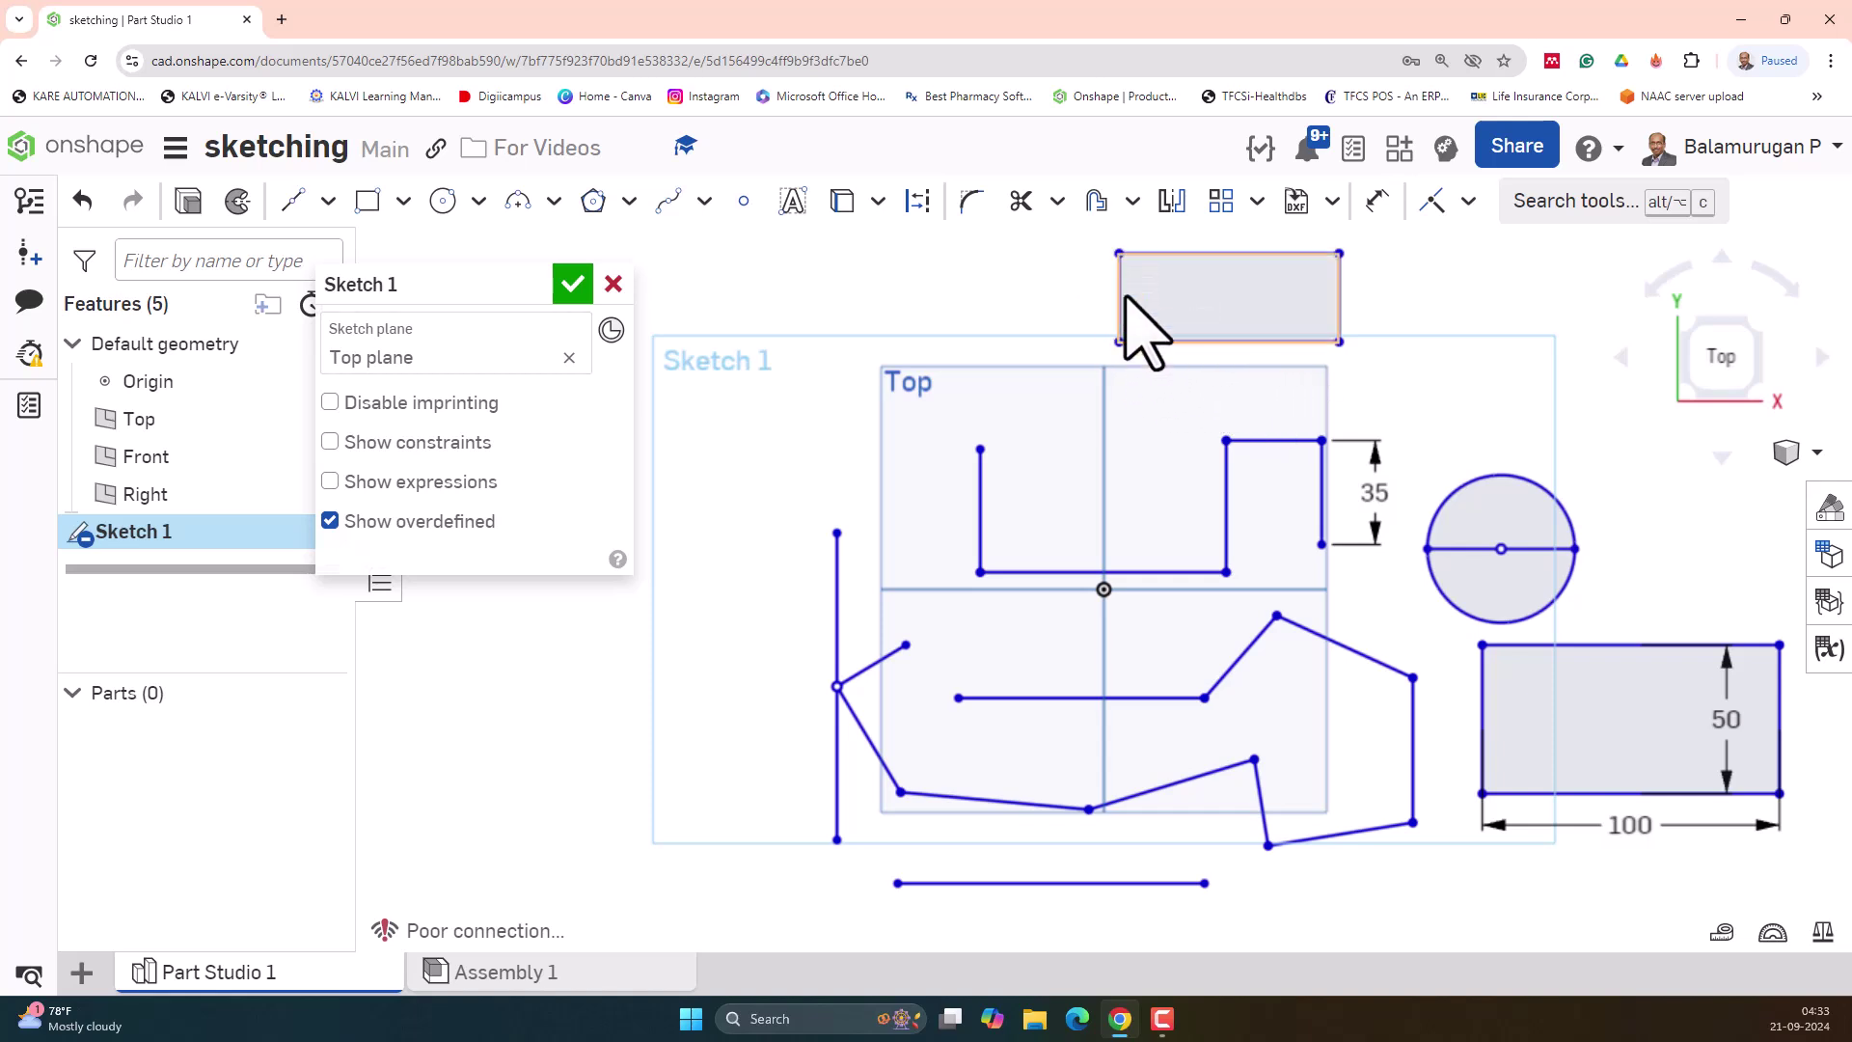
# Draw three center-point rectangles at upper left and a small one ending the bottom line
pyautogui.click(400, 198)
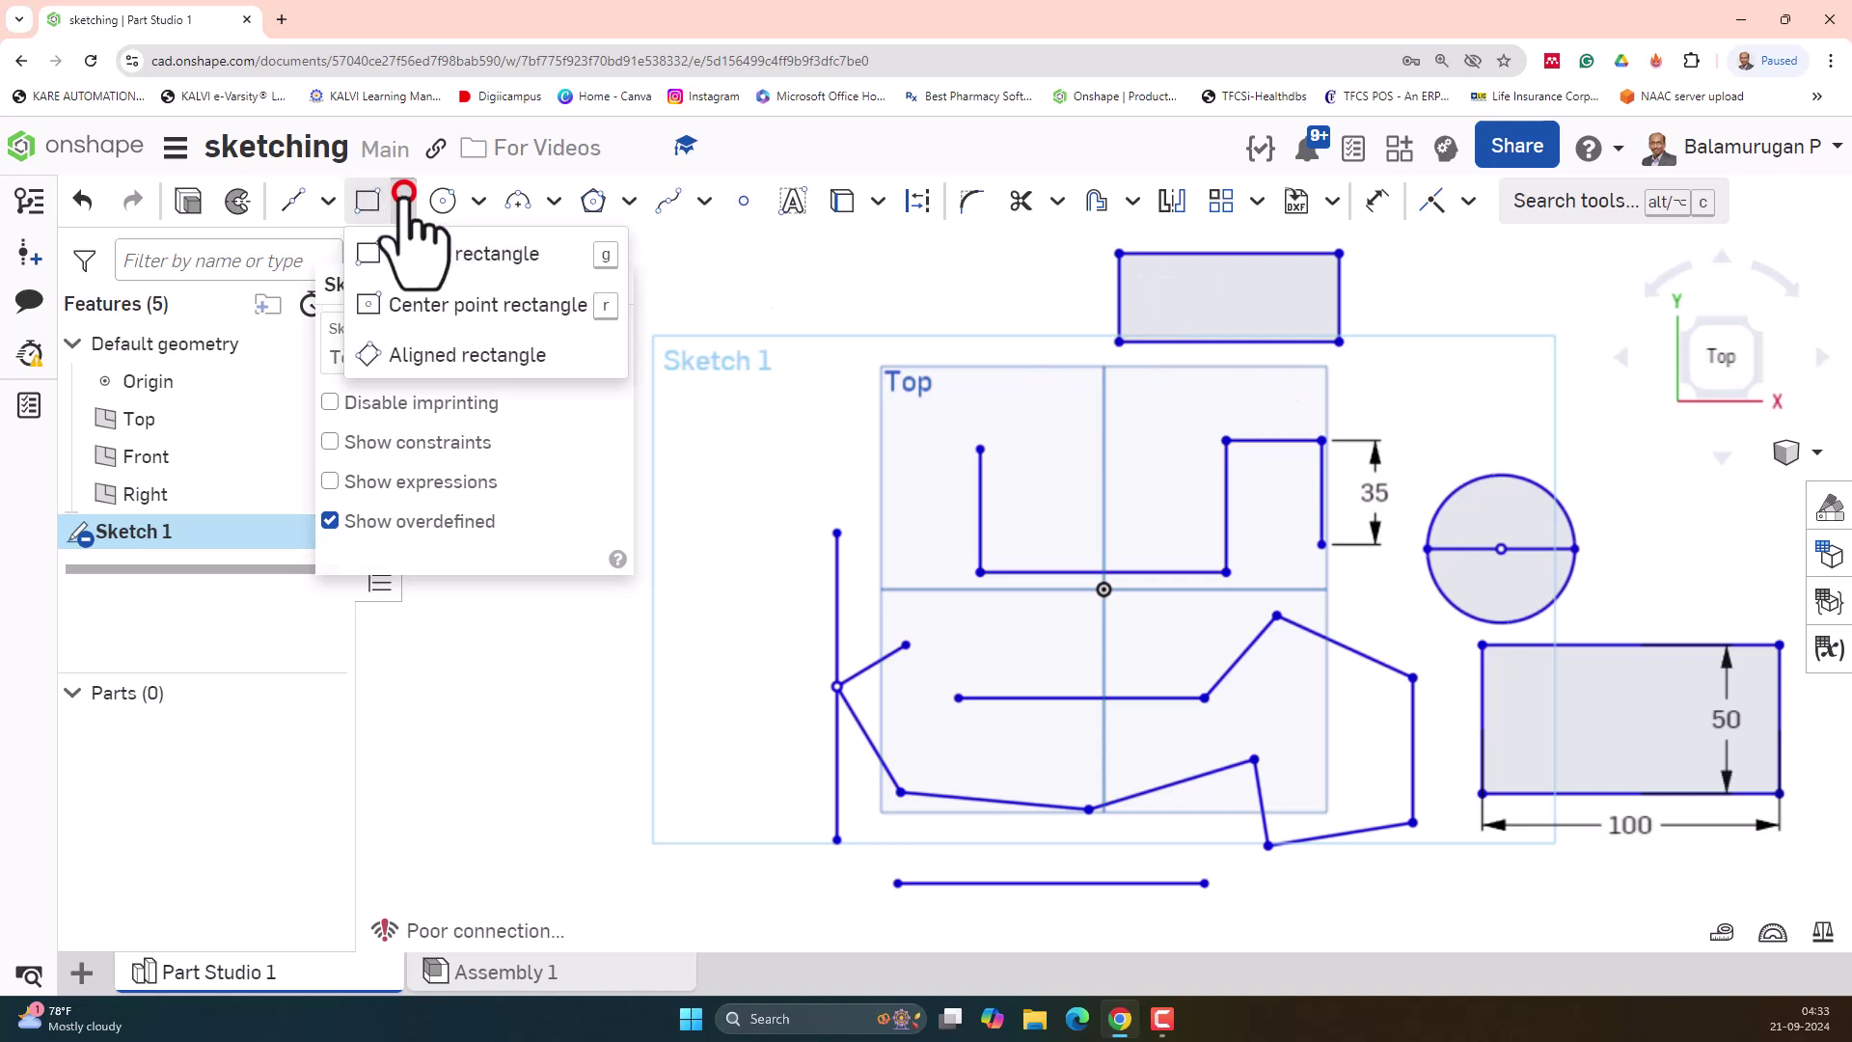
pyautogui.click(489, 307)
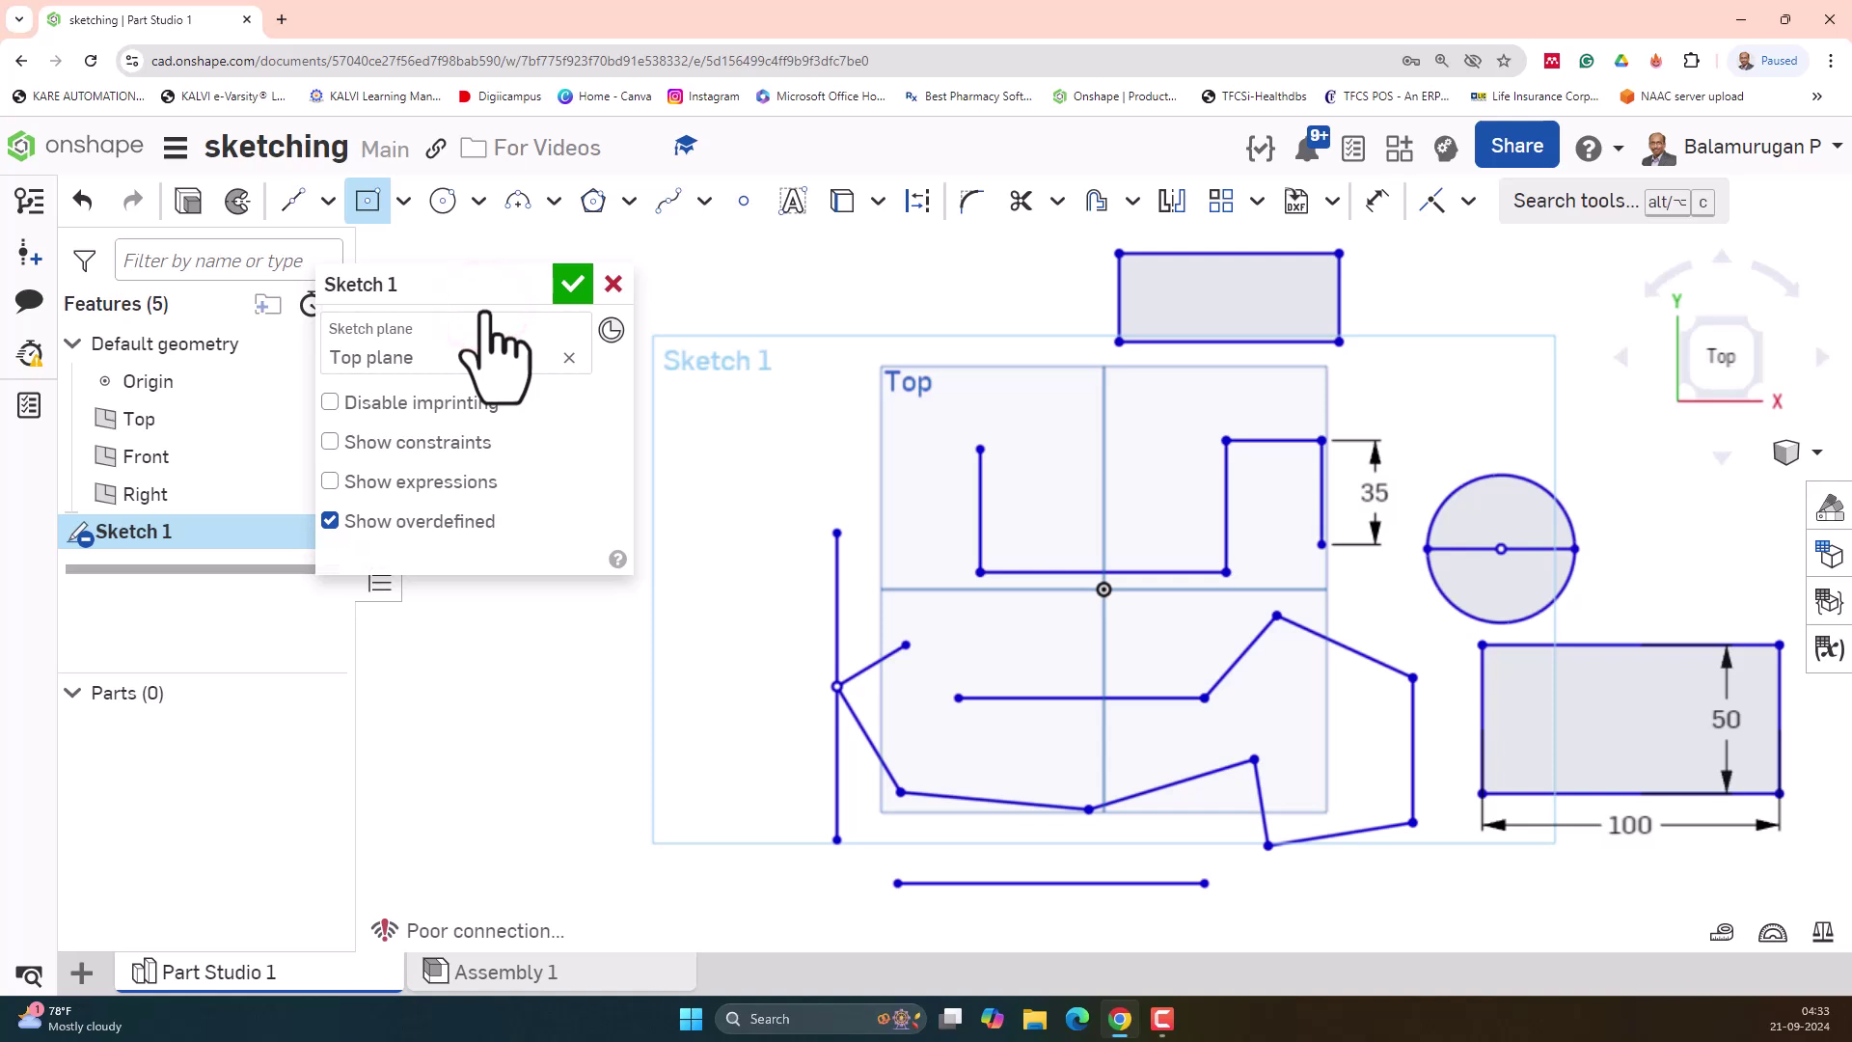
pyautogui.click(770, 298)
pyautogui.click(853, 353)
pyautogui.click(725, 450)
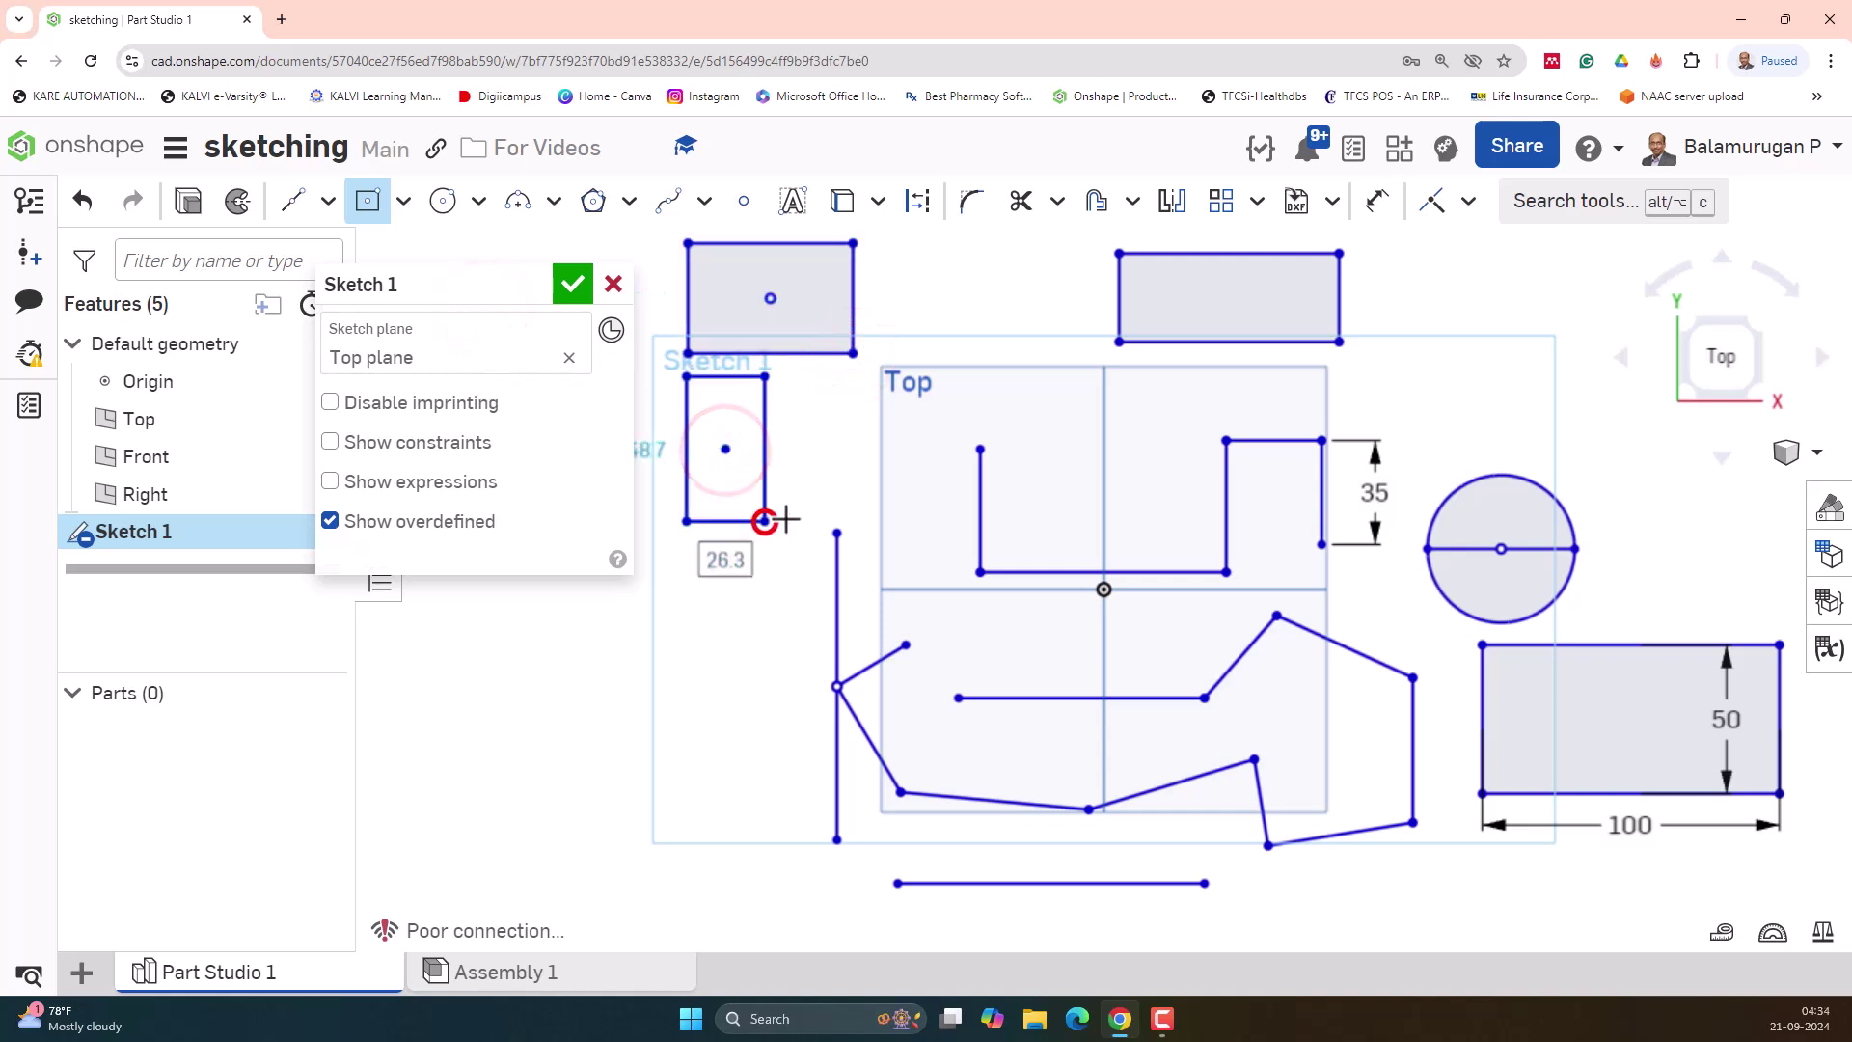
pyautogui.click(764, 521)
pyautogui.click(941, 491)
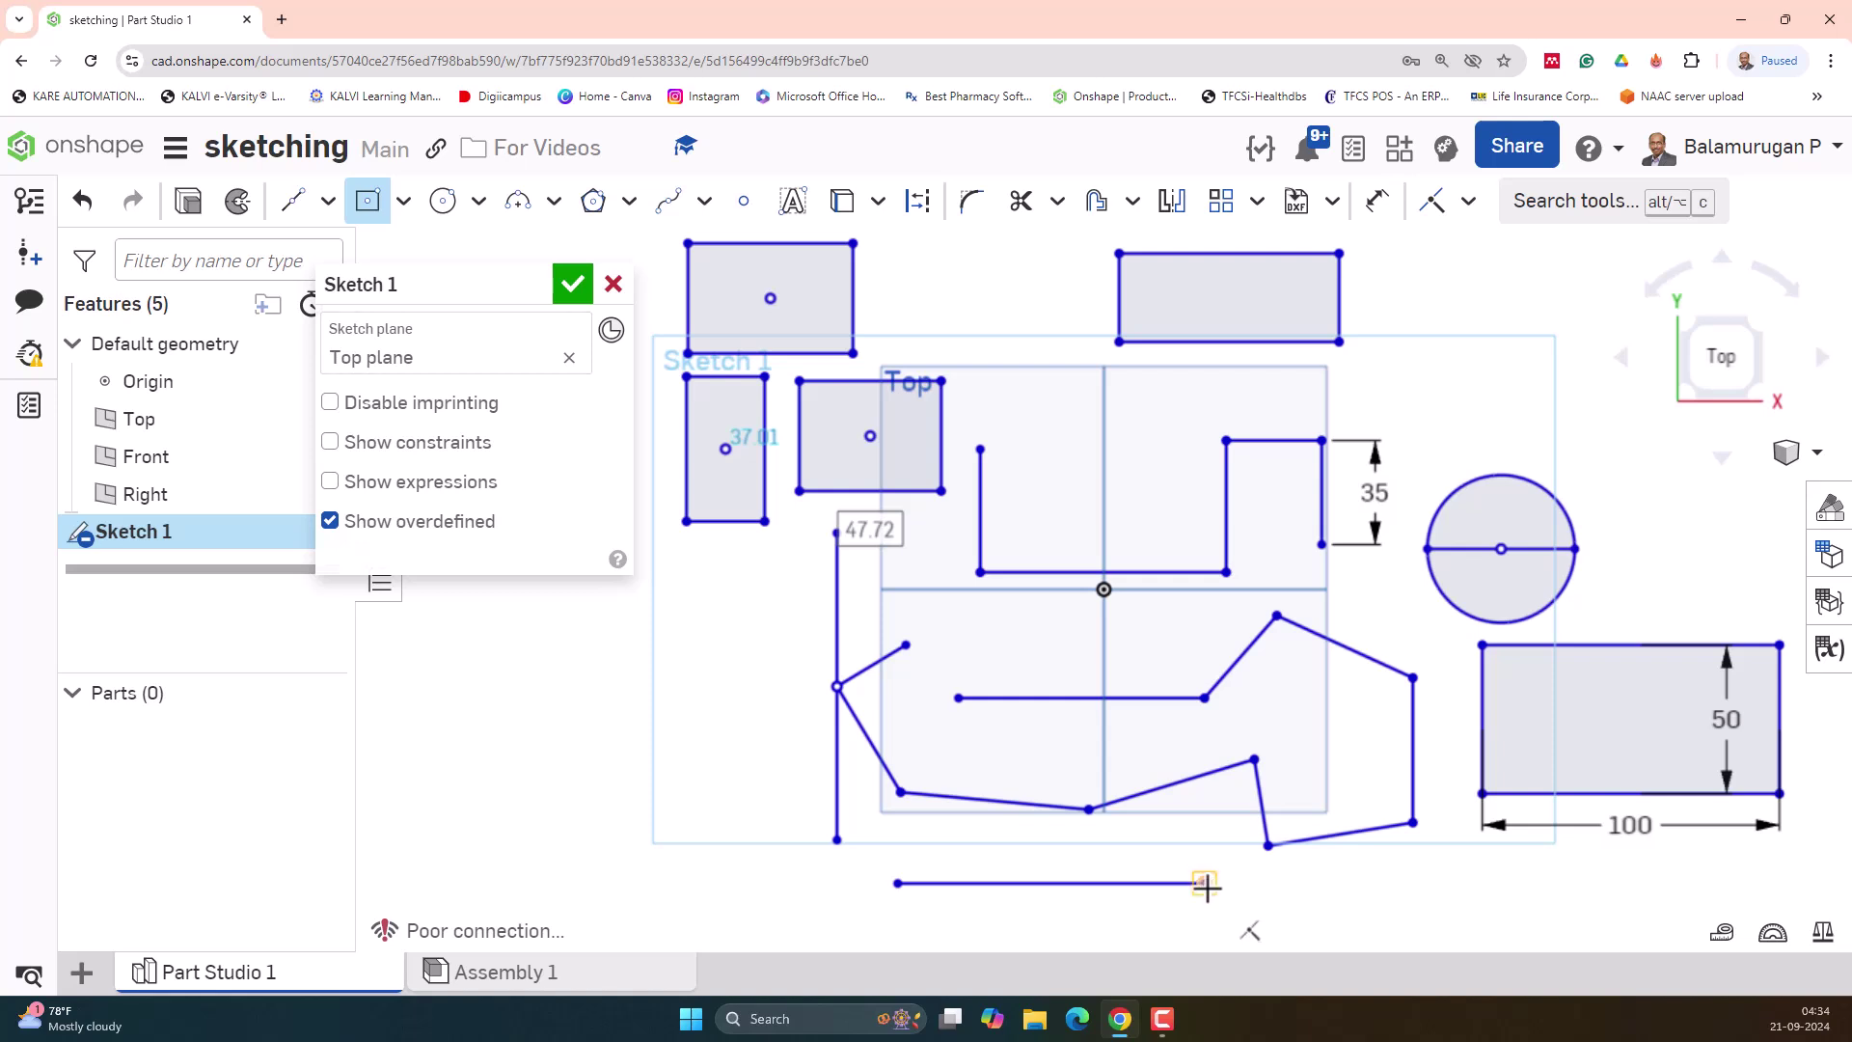
pyautogui.click(1165, 846)
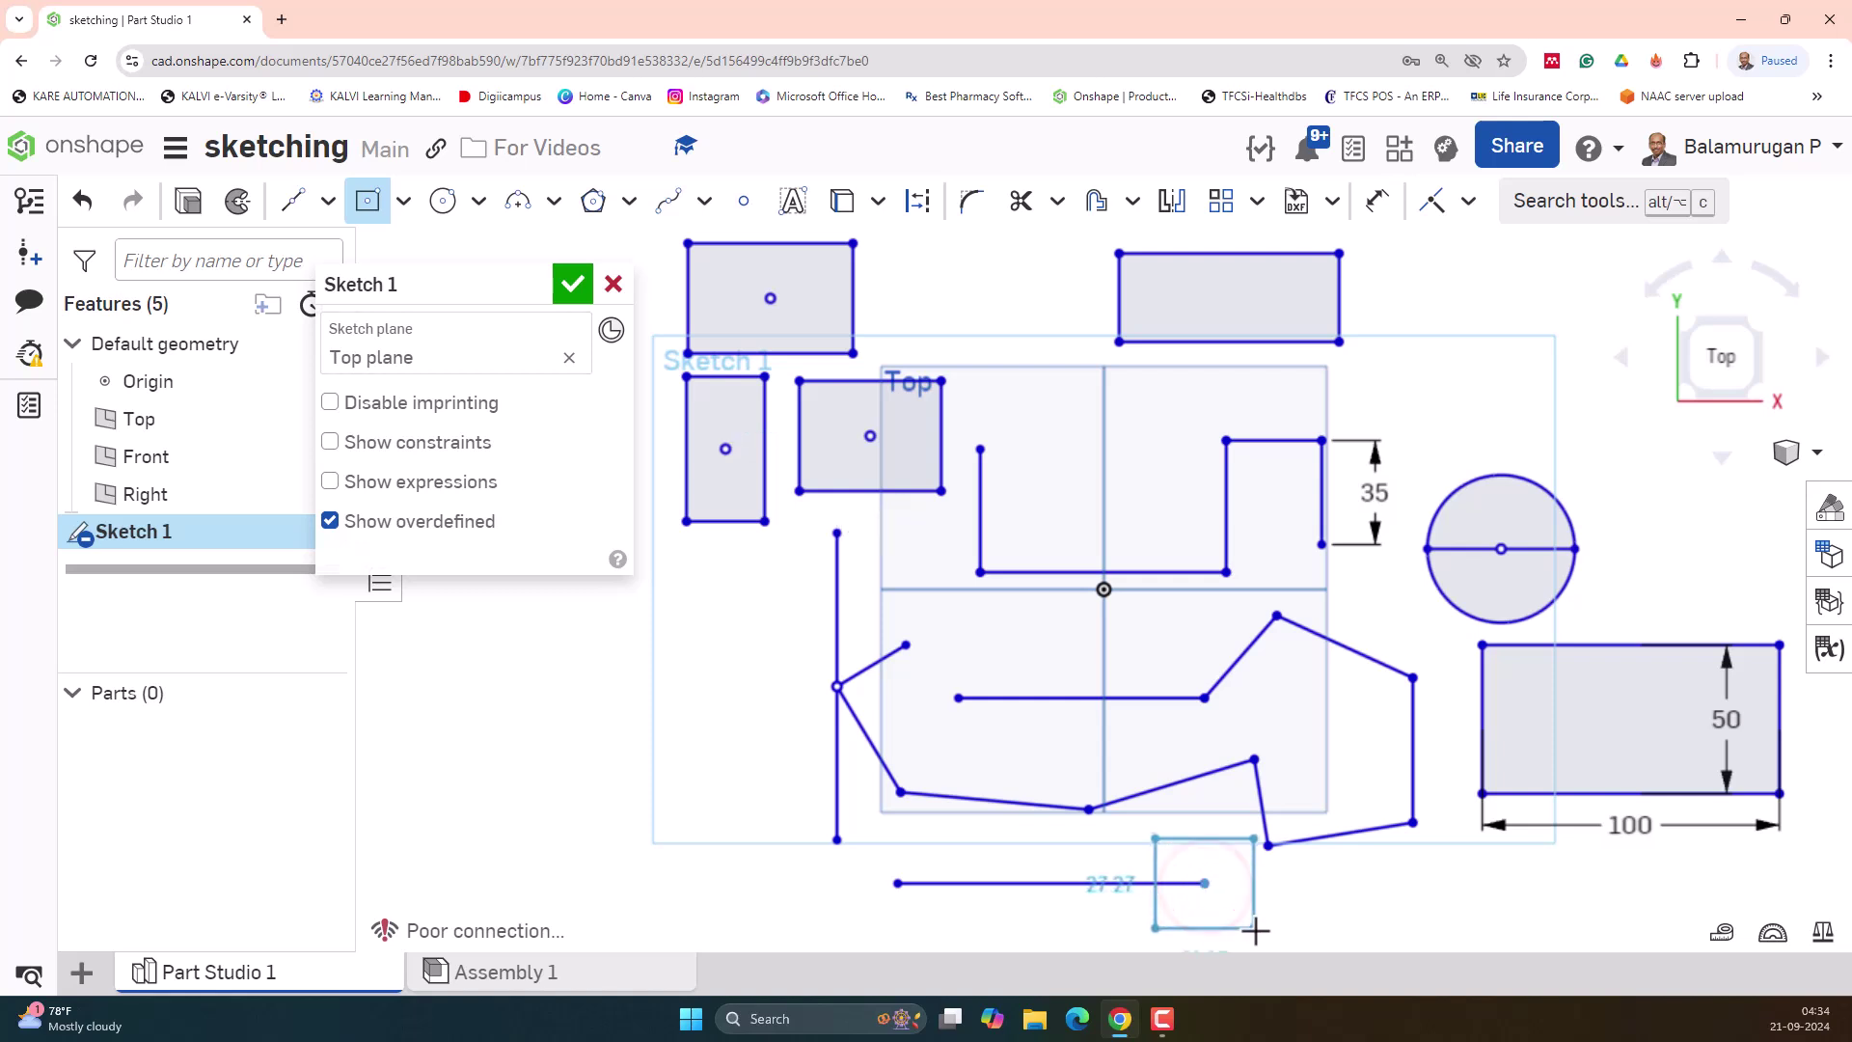
pyautogui.click(1237, 919)
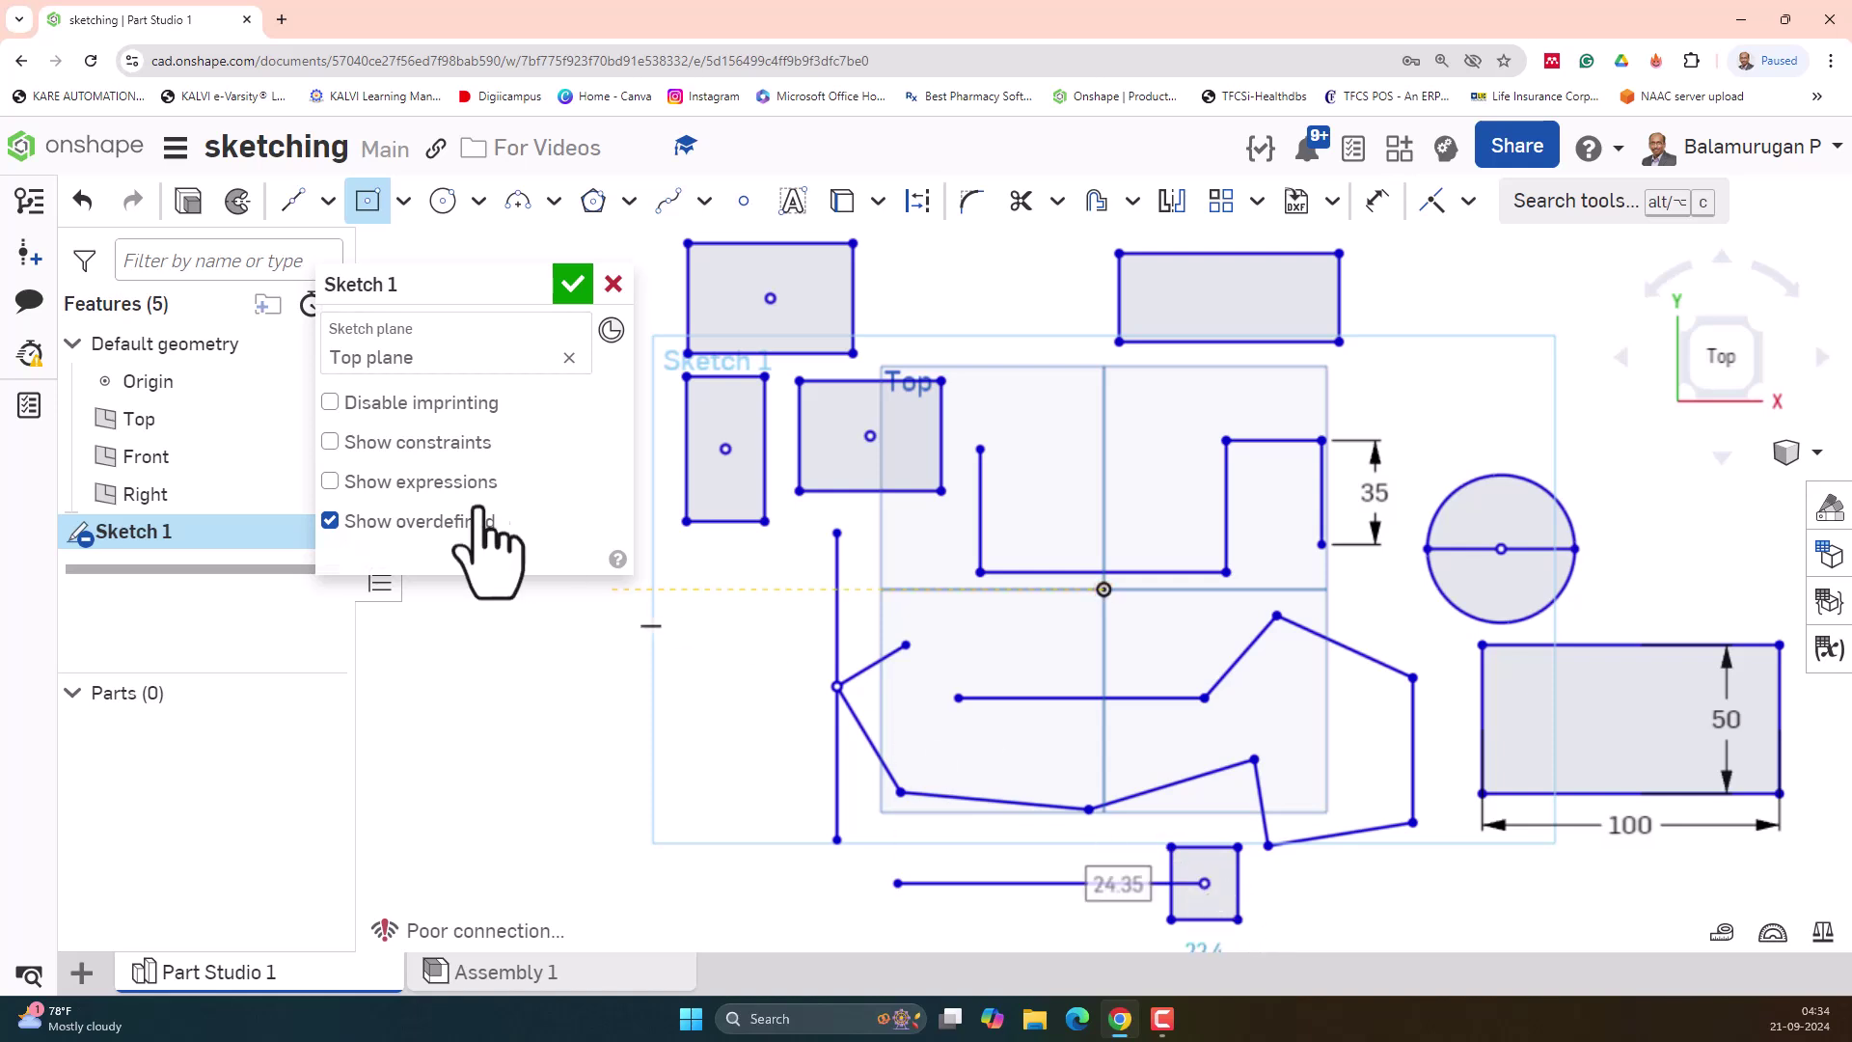
# Draw a large center-point circle at the lower left of the sketch
pyautogui.click(443, 202)
pyautogui.click(616, 735)
pyautogui.click(714, 816)
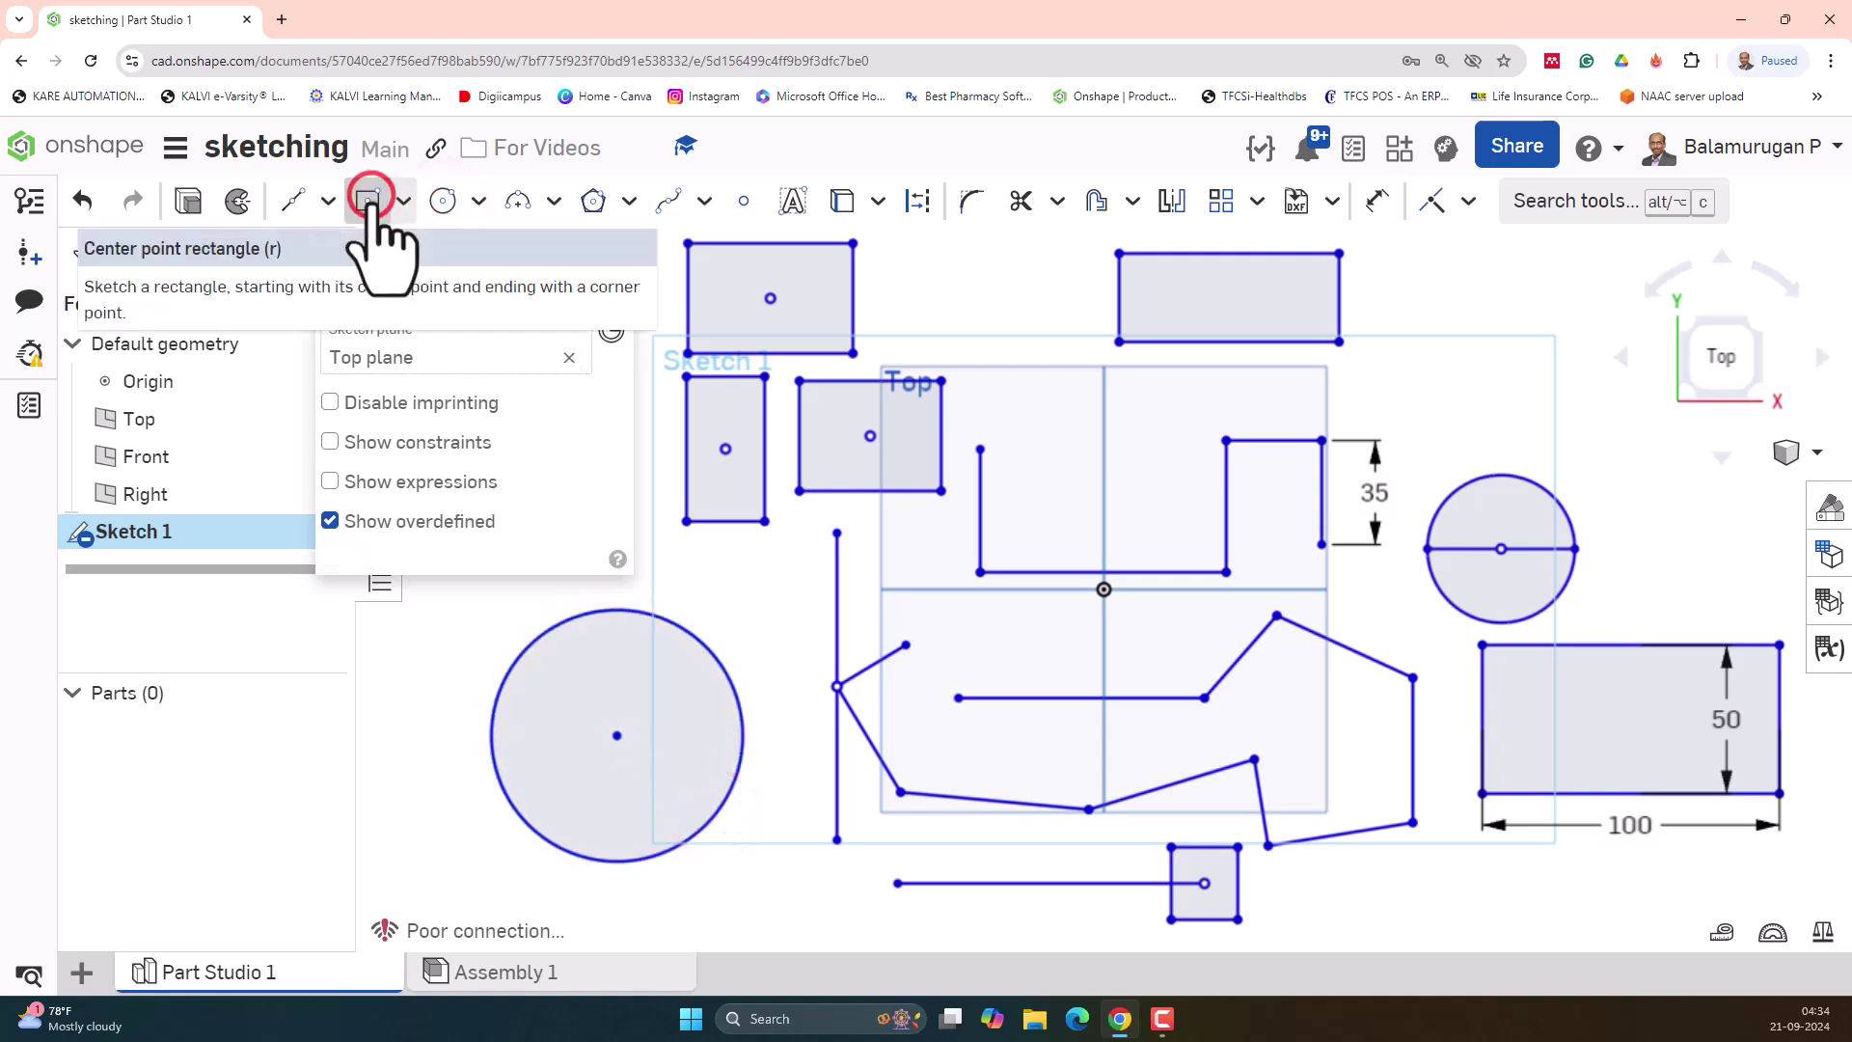
# Inscribe a center-point rectangle in the circle, sharing its centre with a corner on the circle
pyautogui.click(369, 201)
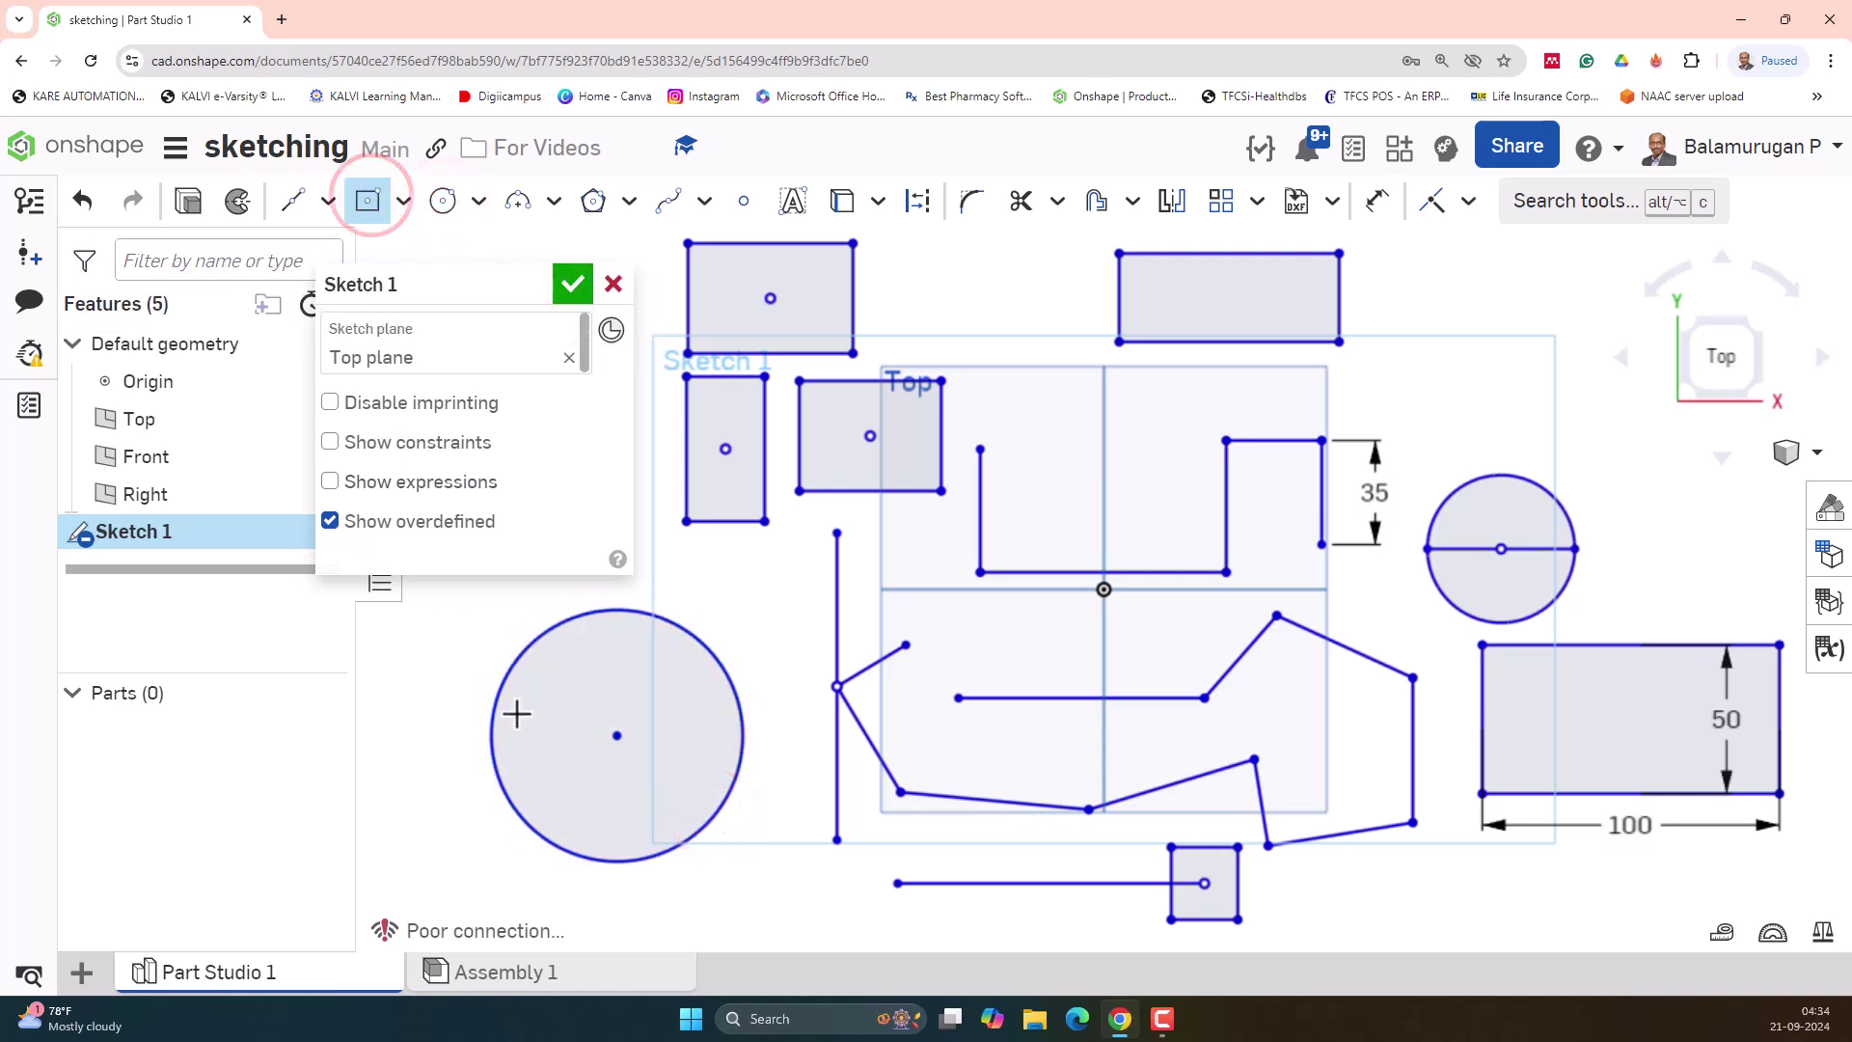
pyautogui.click(617, 736)
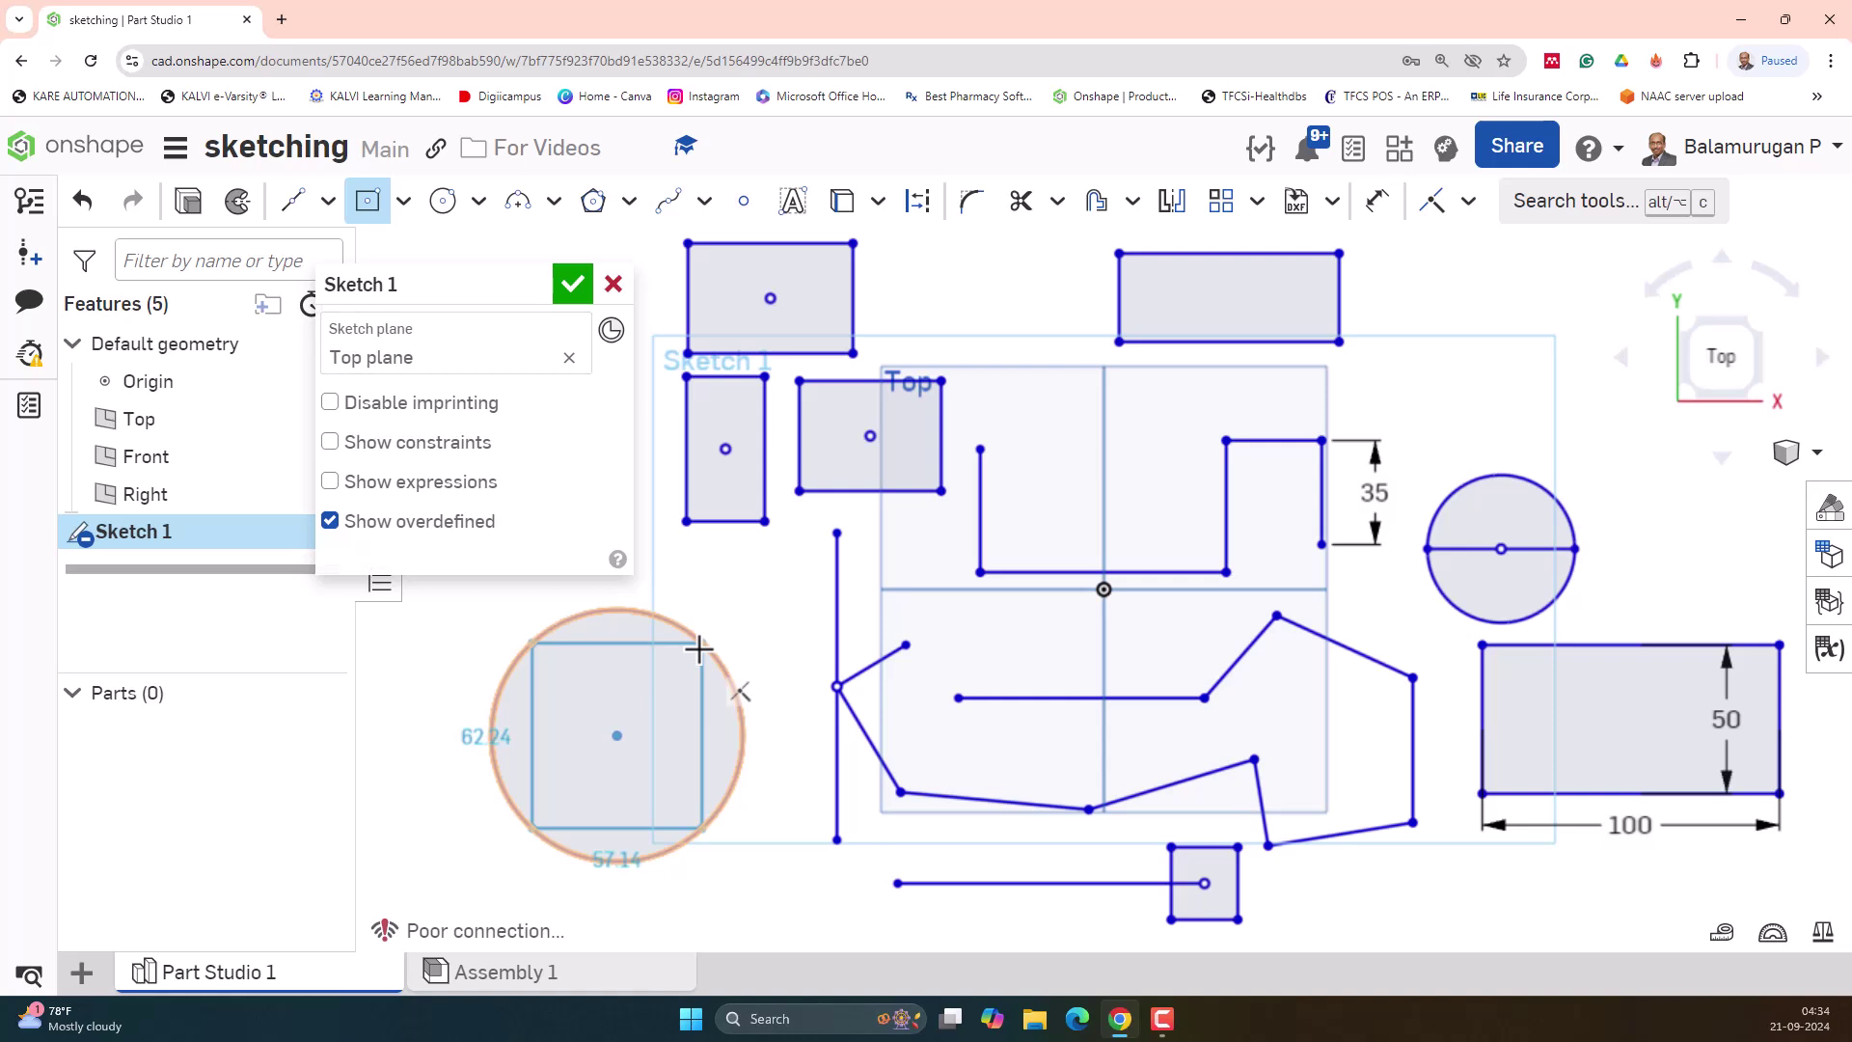
pyautogui.click(701, 649)
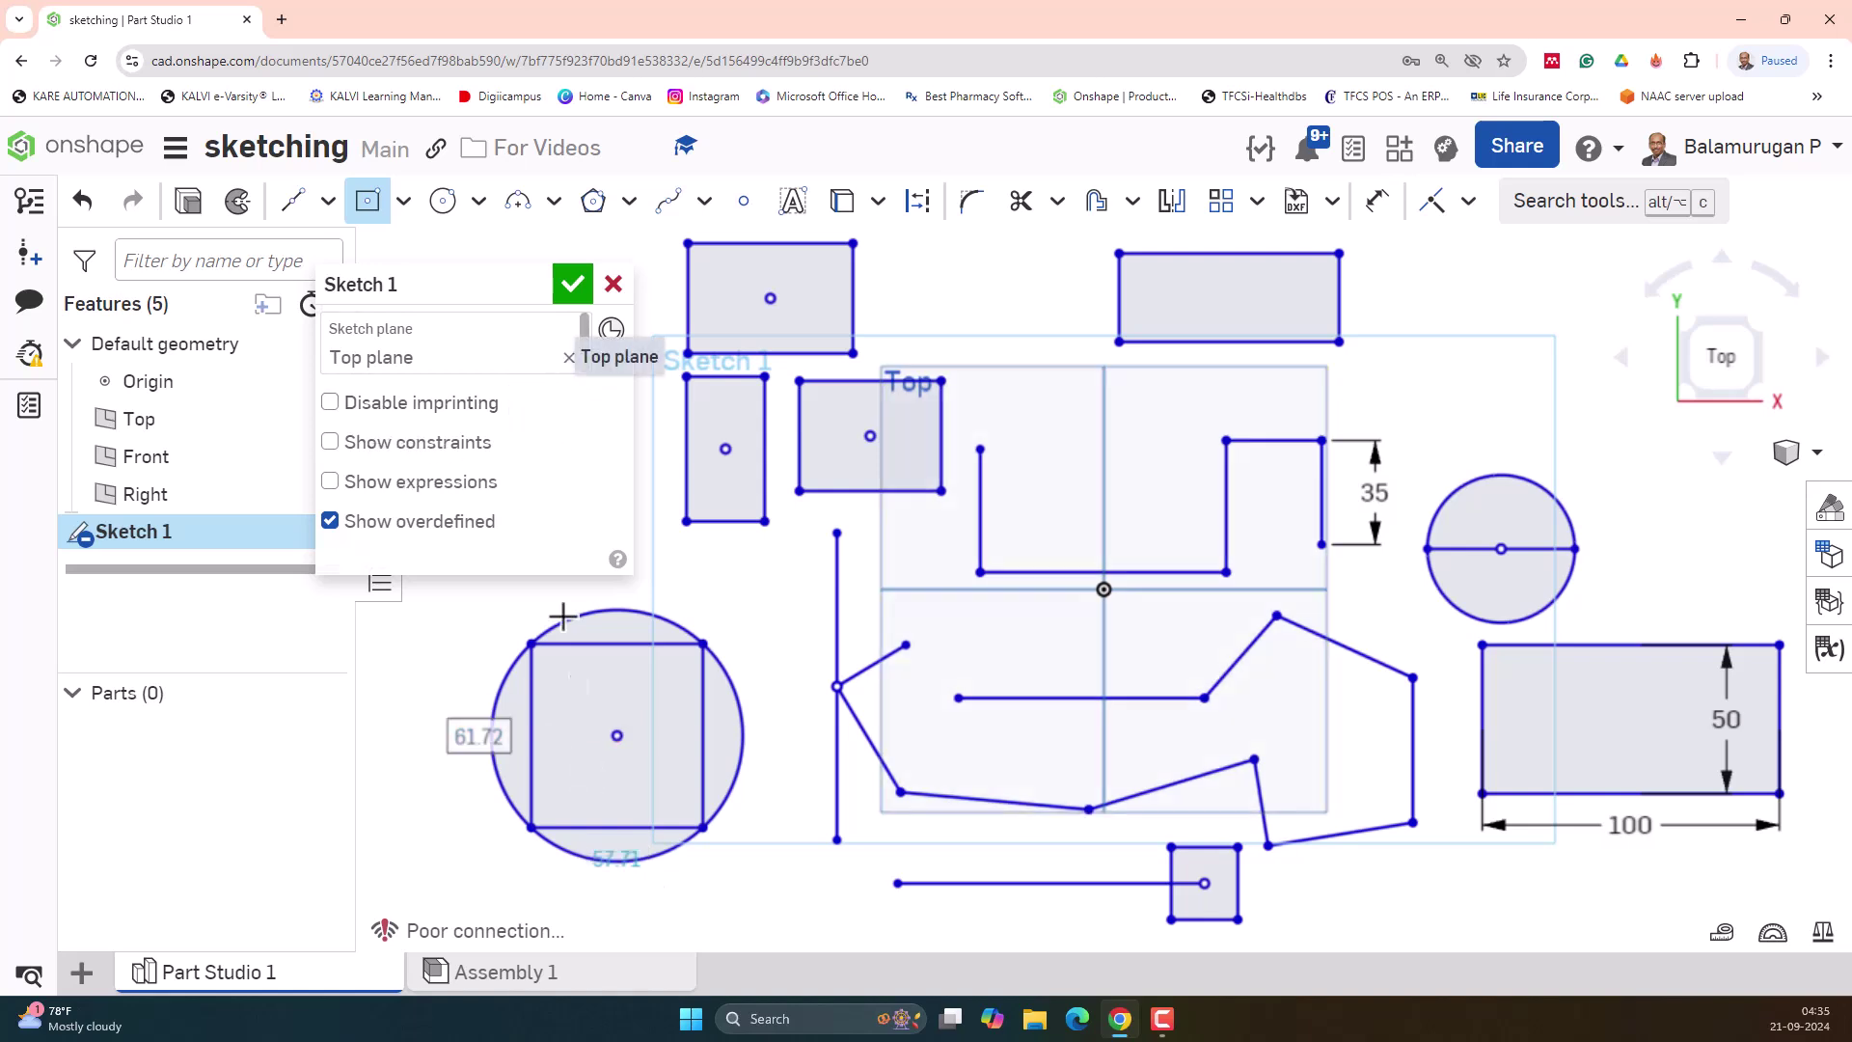
pyautogui.click(403, 200)
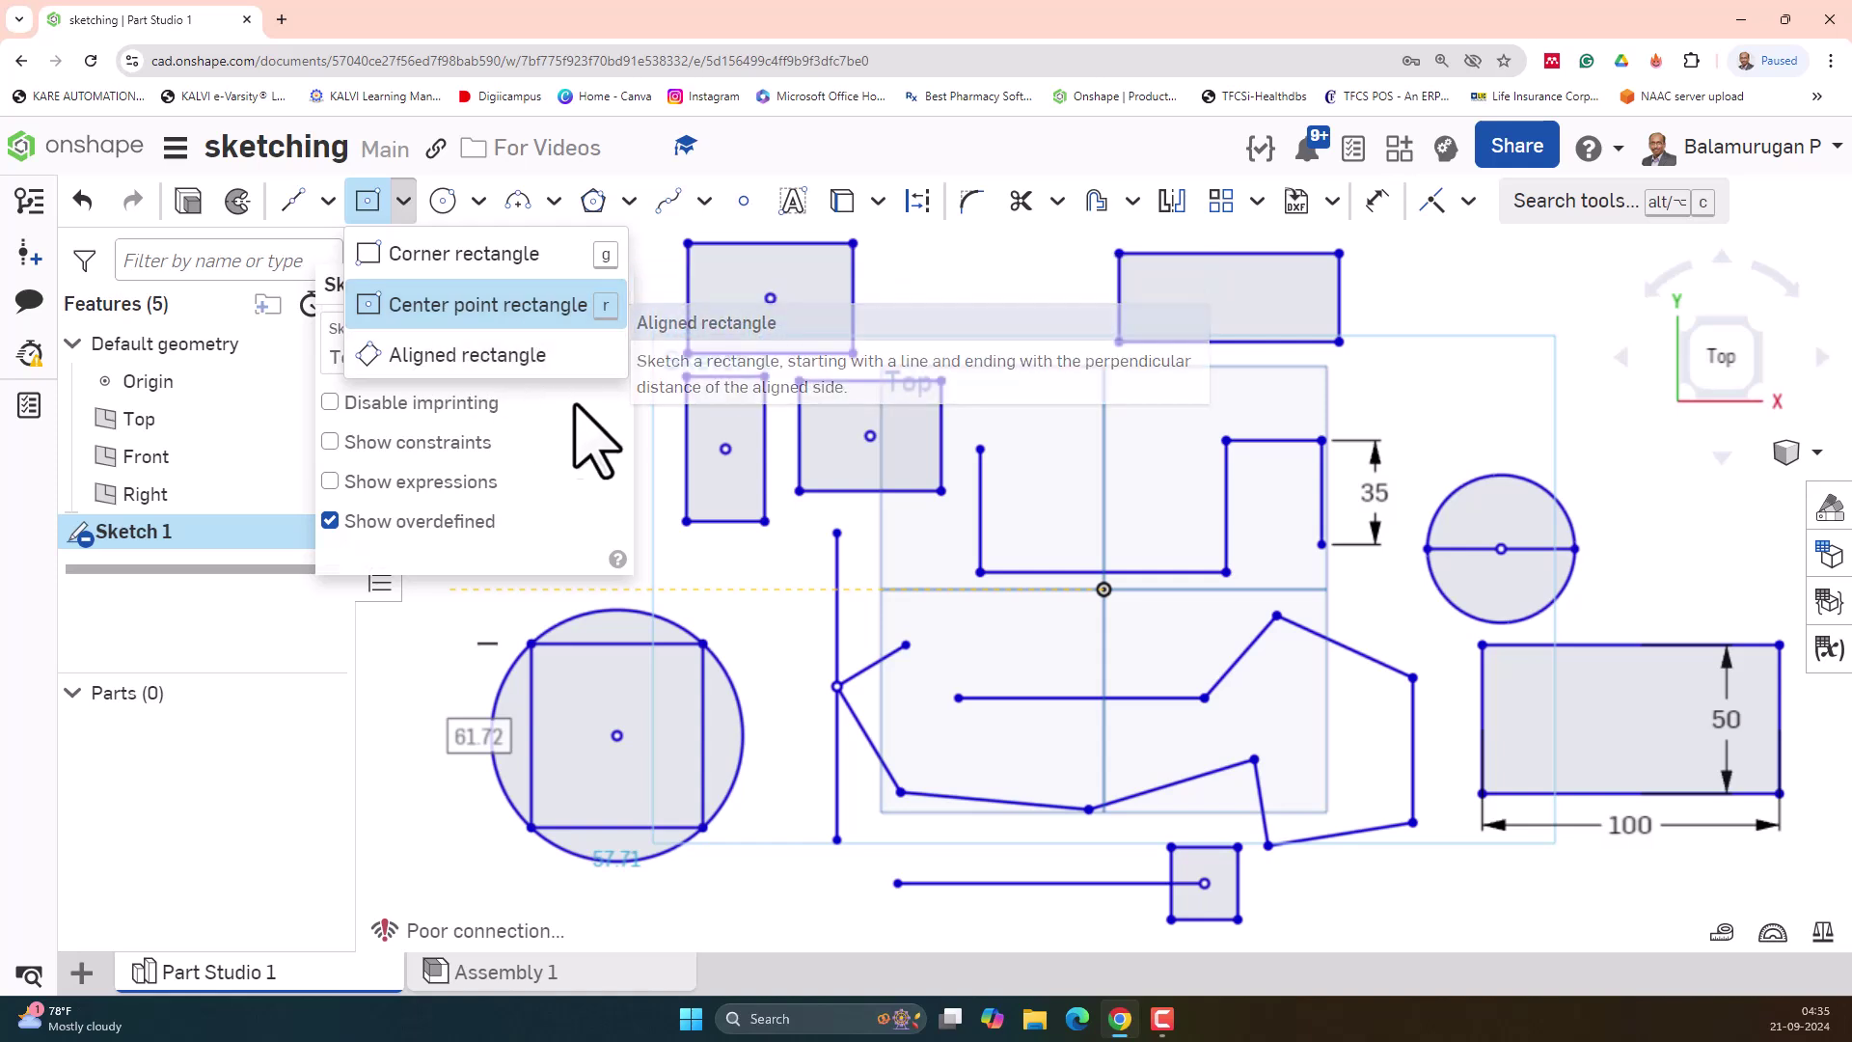
# Draw a standalone diagonal line about 87.39 long rising to the upper right
pyautogui.scroll(-2, 889, 606)
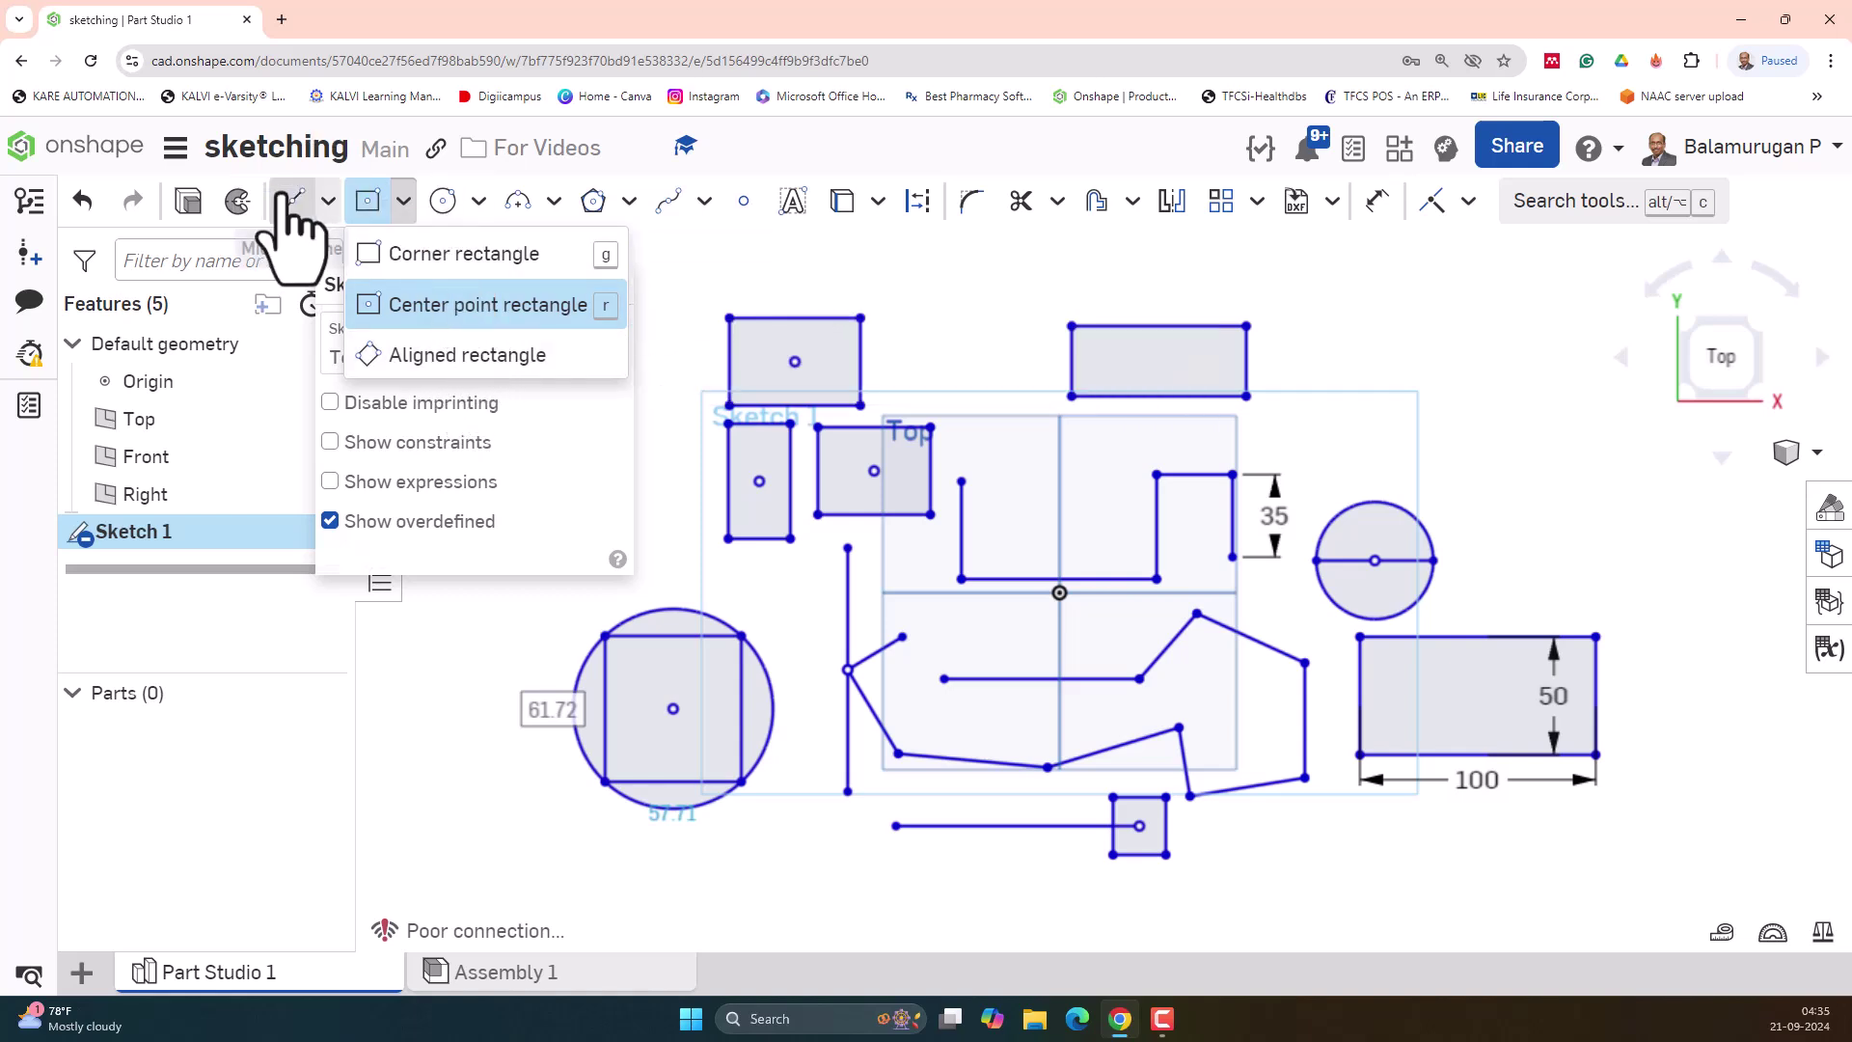
pyautogui.click(328, 200)
pyautogui.click(314, 255)
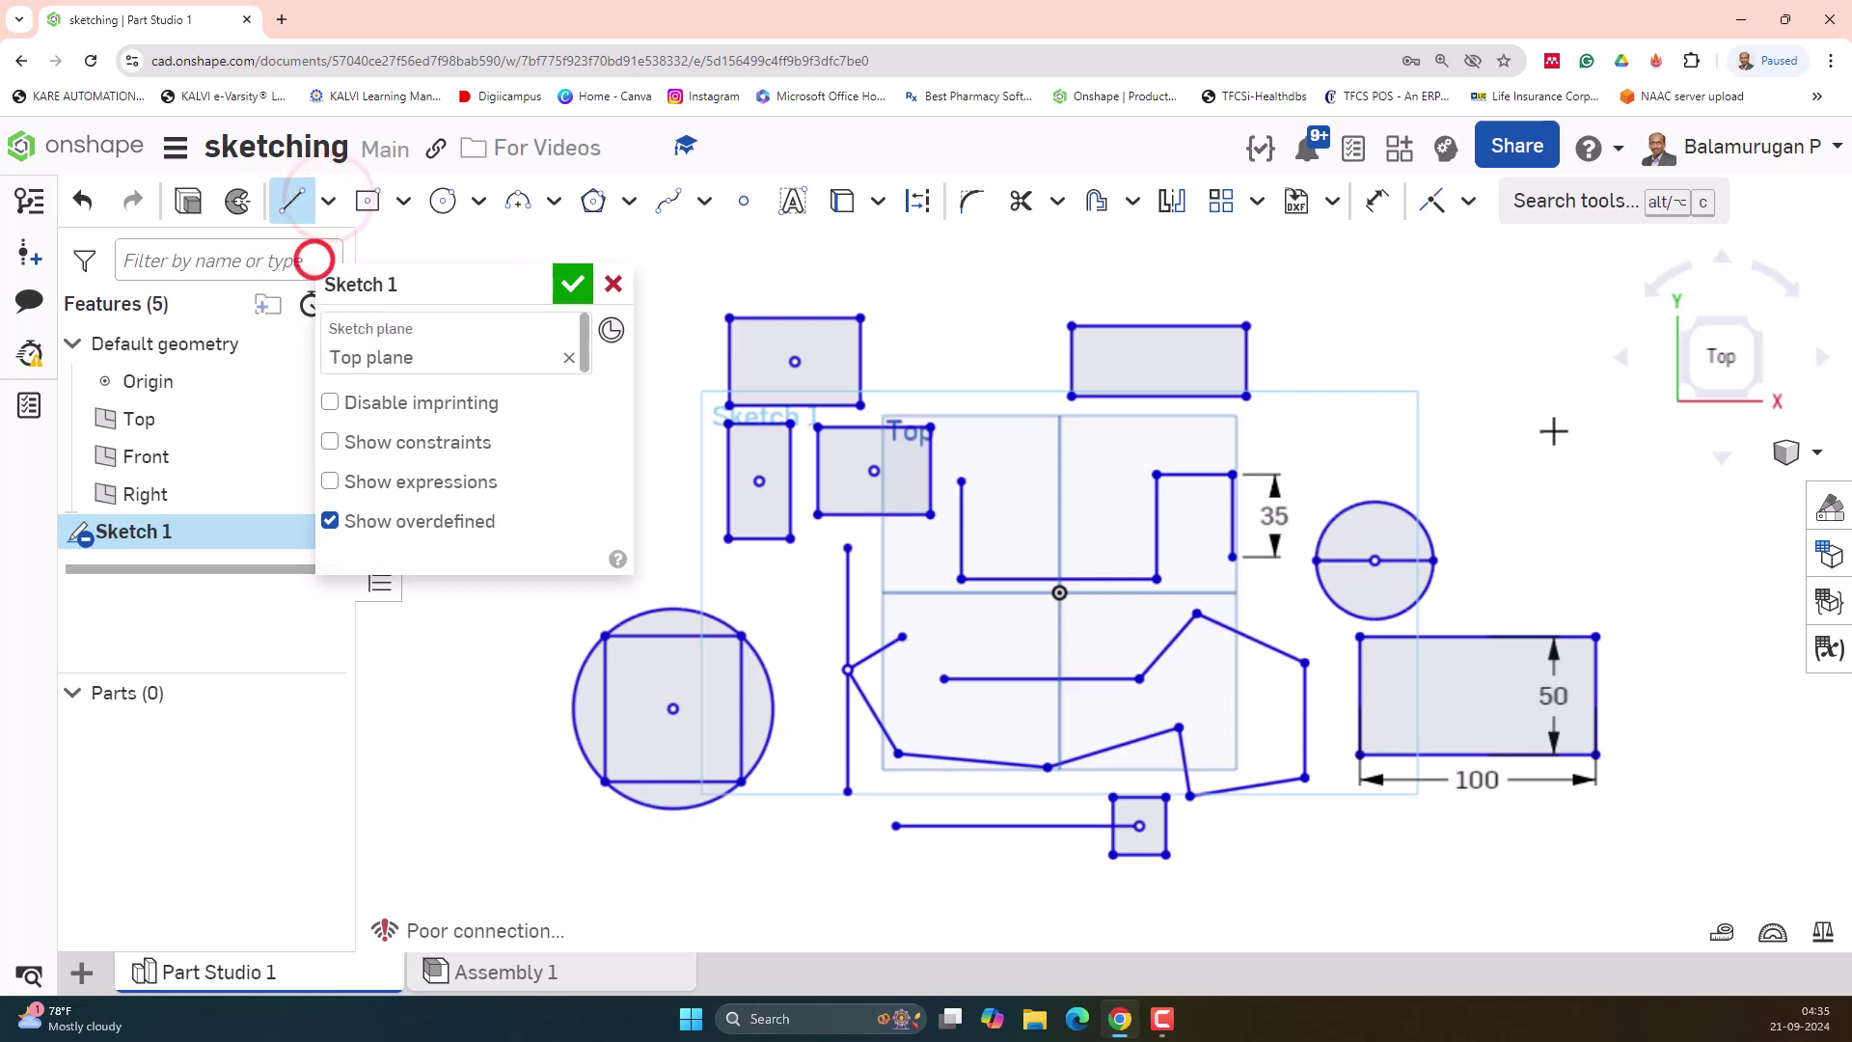
pyautogui.click(1344, 398)
pyautogui.click(1504, 273)
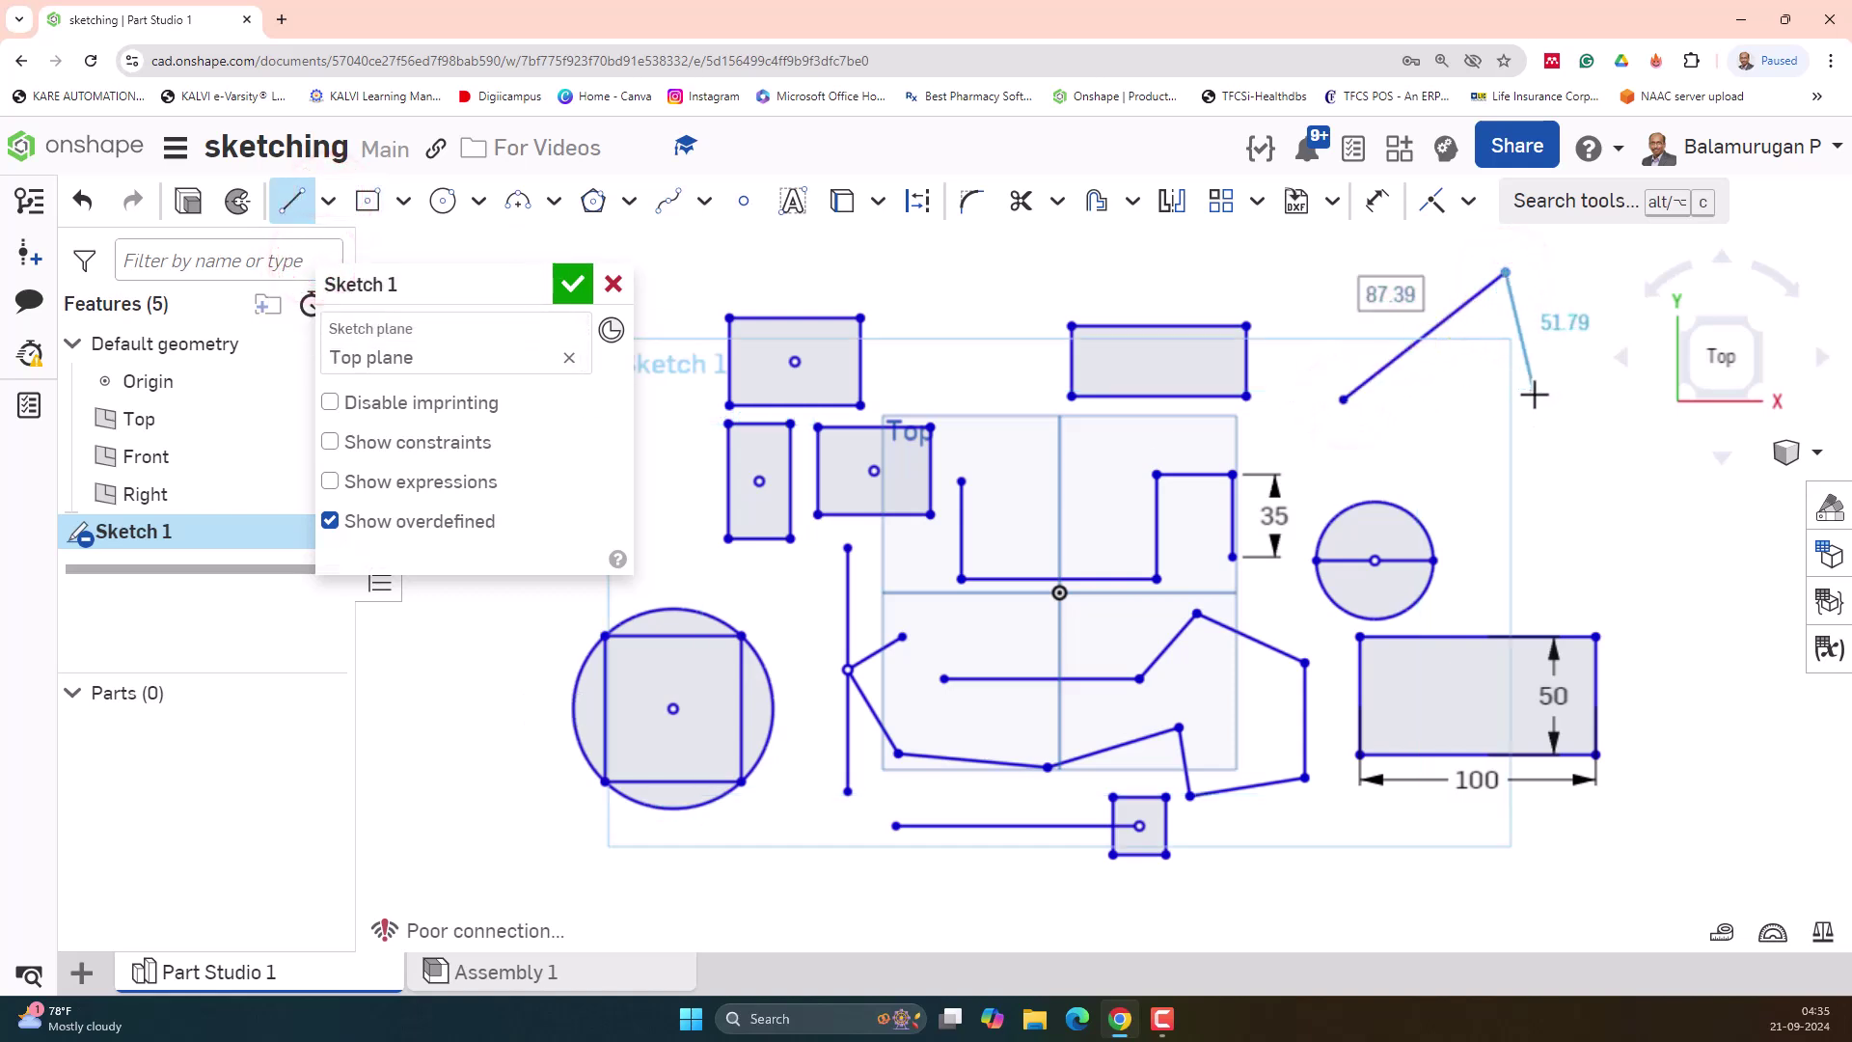
pyautogui.press('Escape')
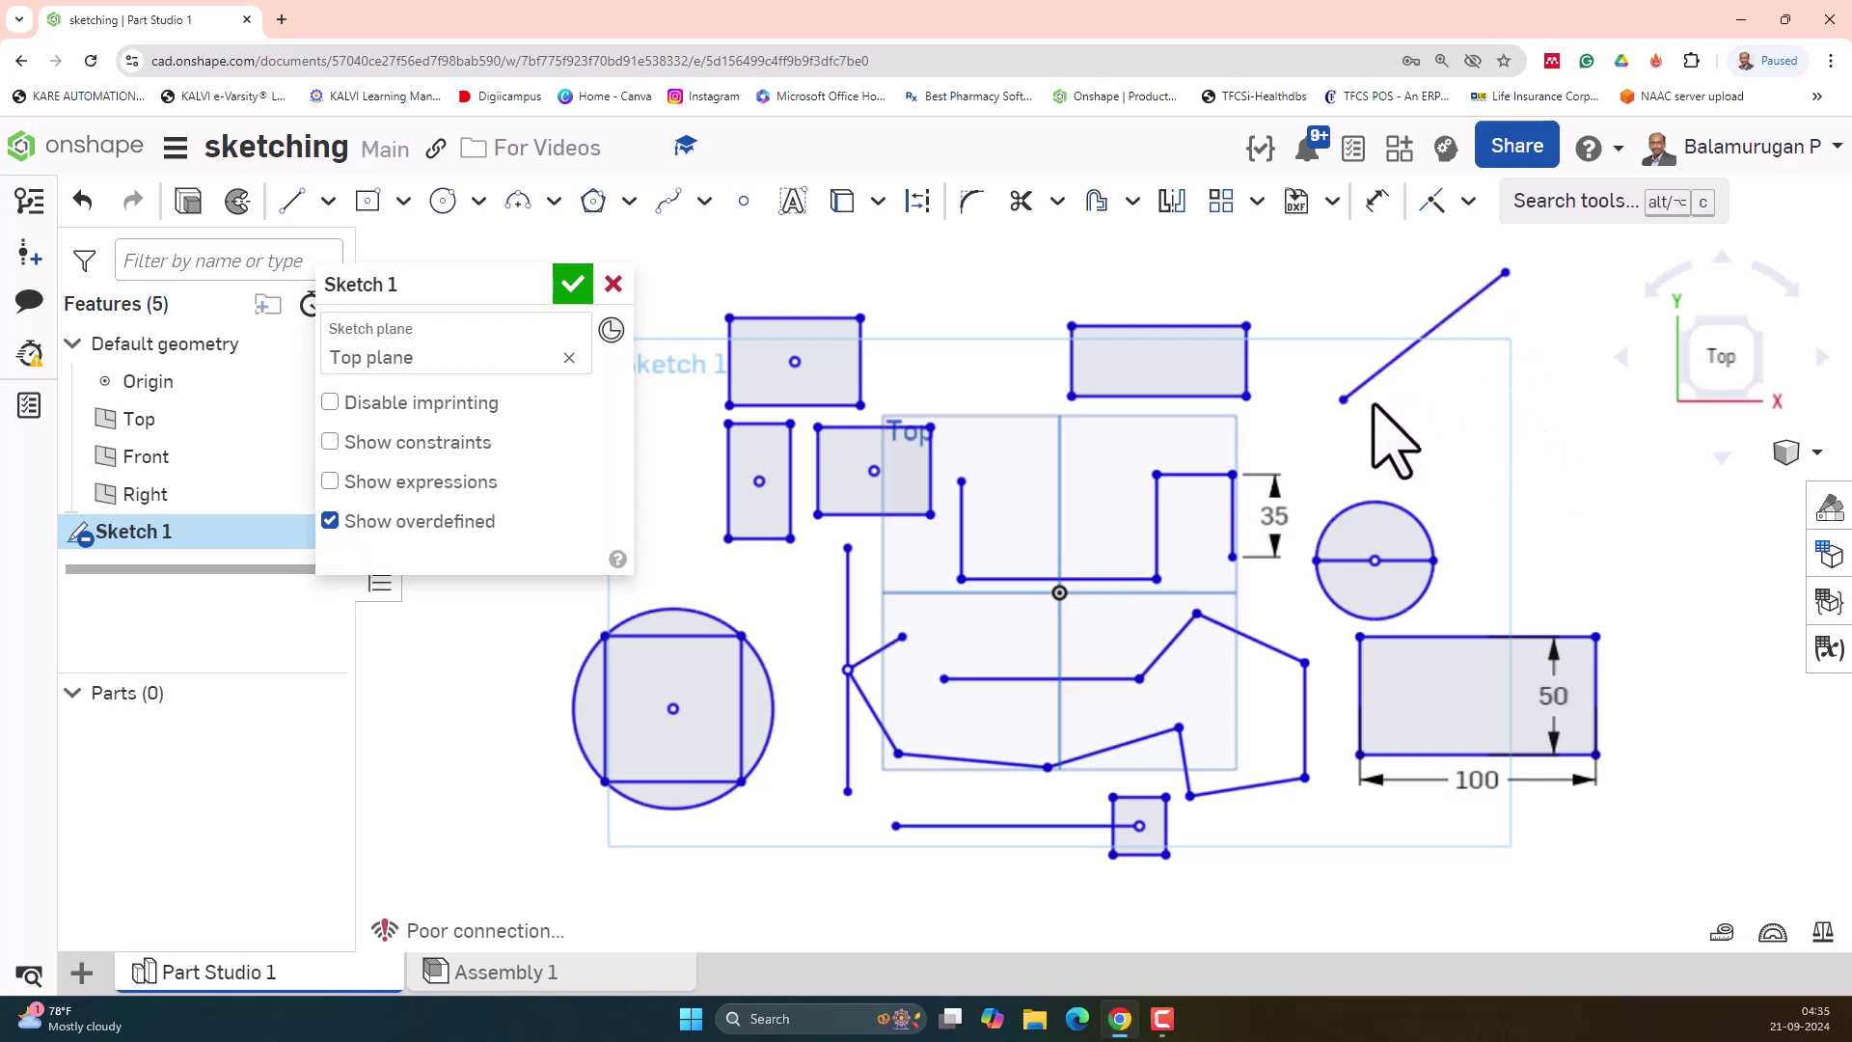
pyautogui.click(403, 203)
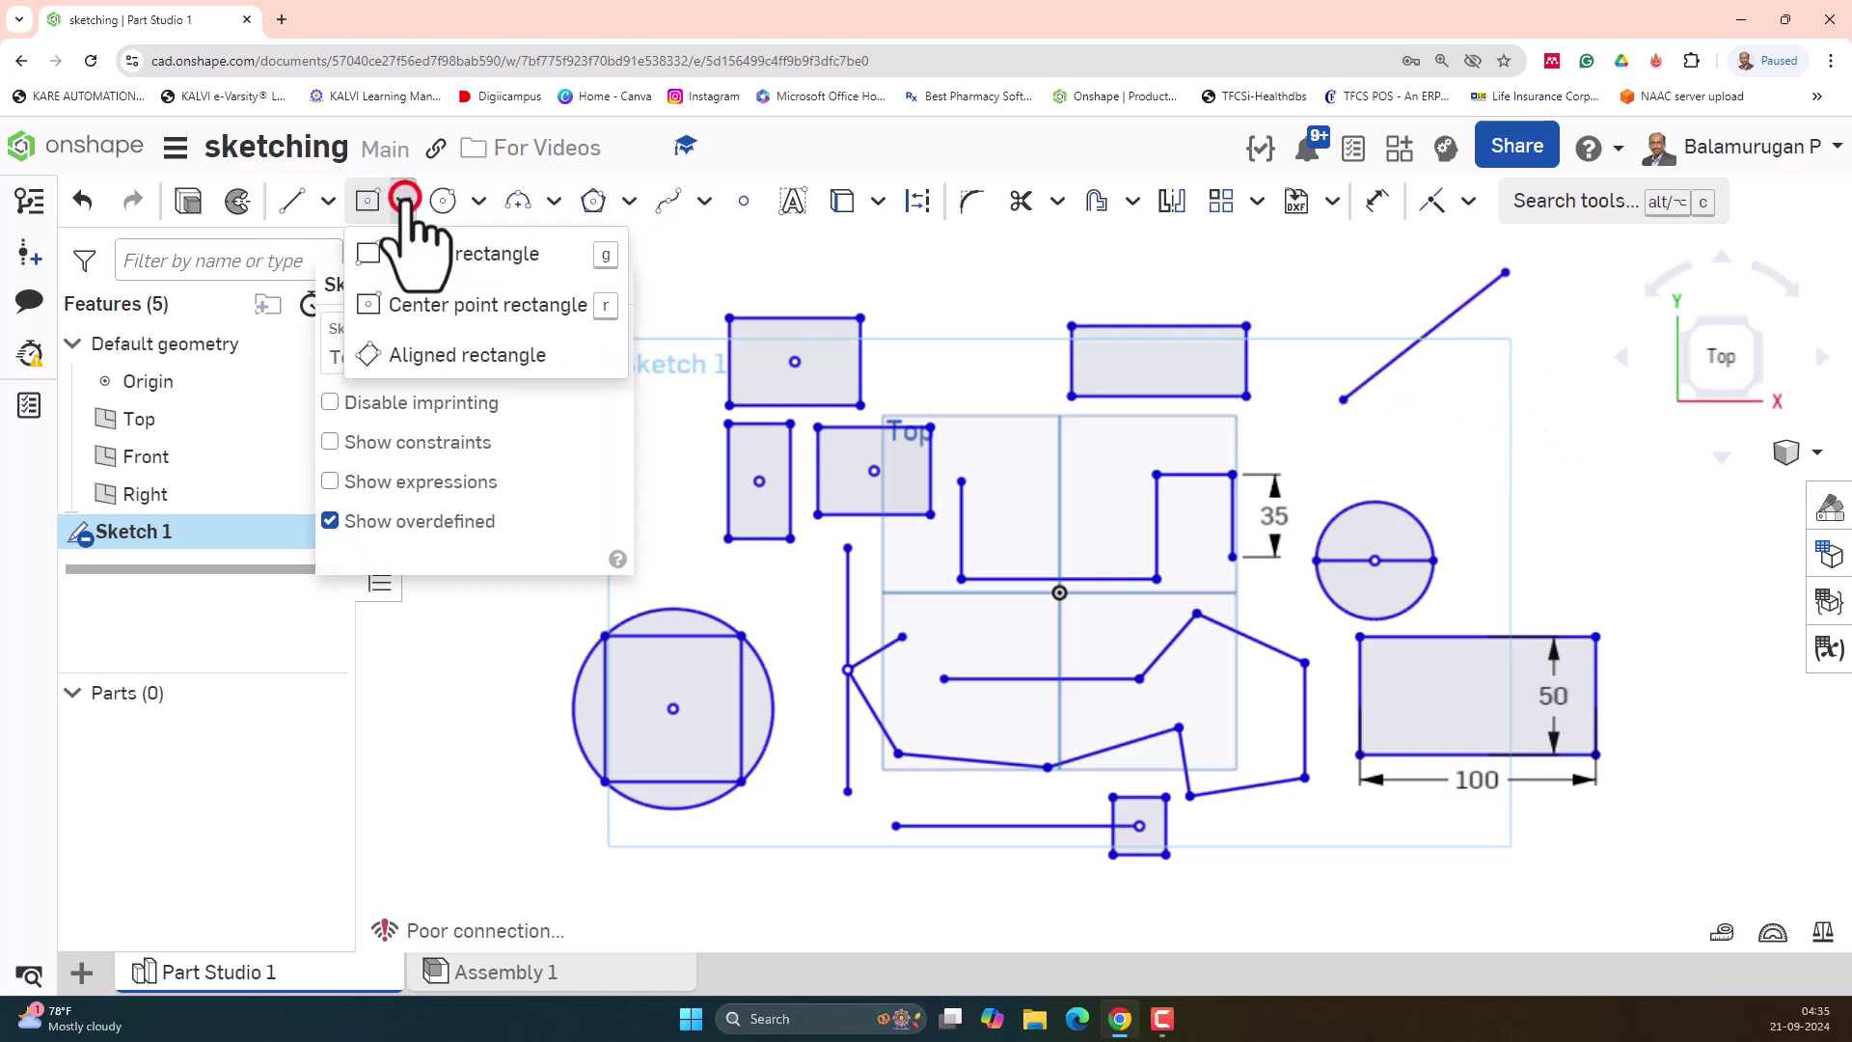
# Build an aligned rectangle along the diagonal line, about 87.39 by 66.37
pyautogui.click(414, 357)
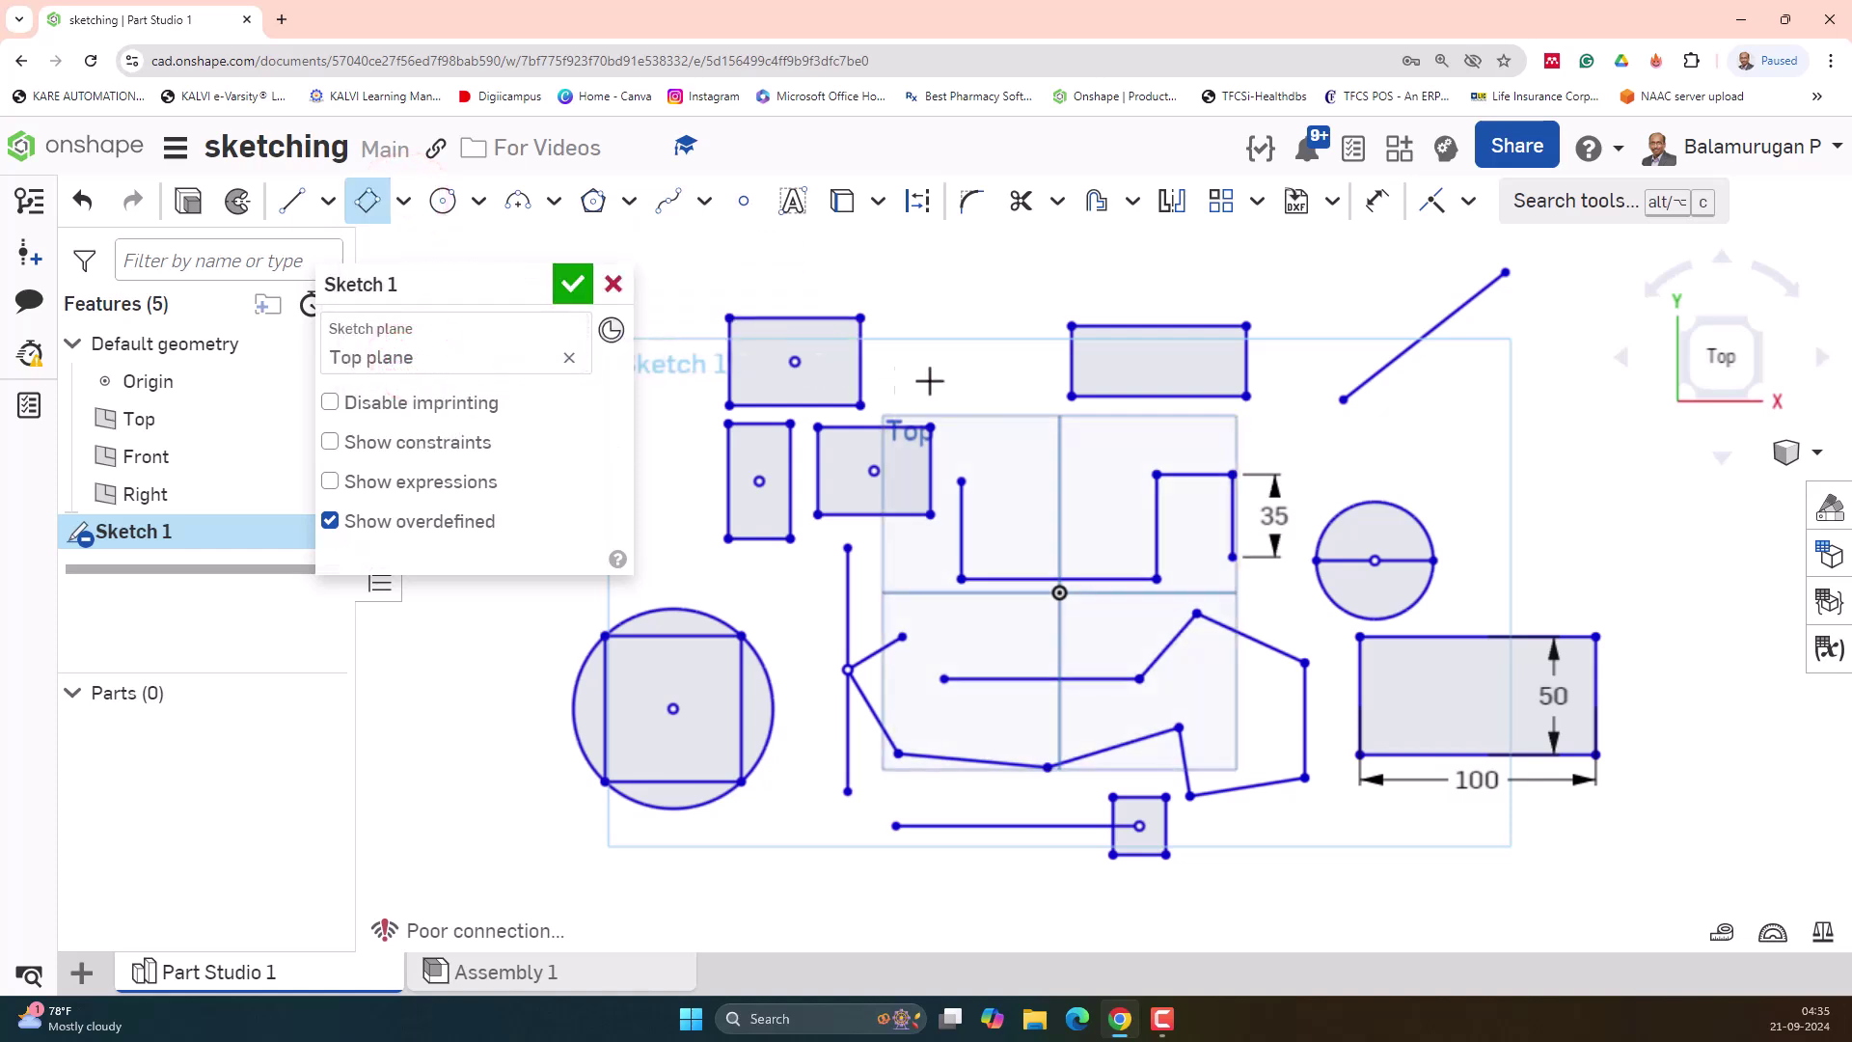
pyautogui.click(1344, 401)
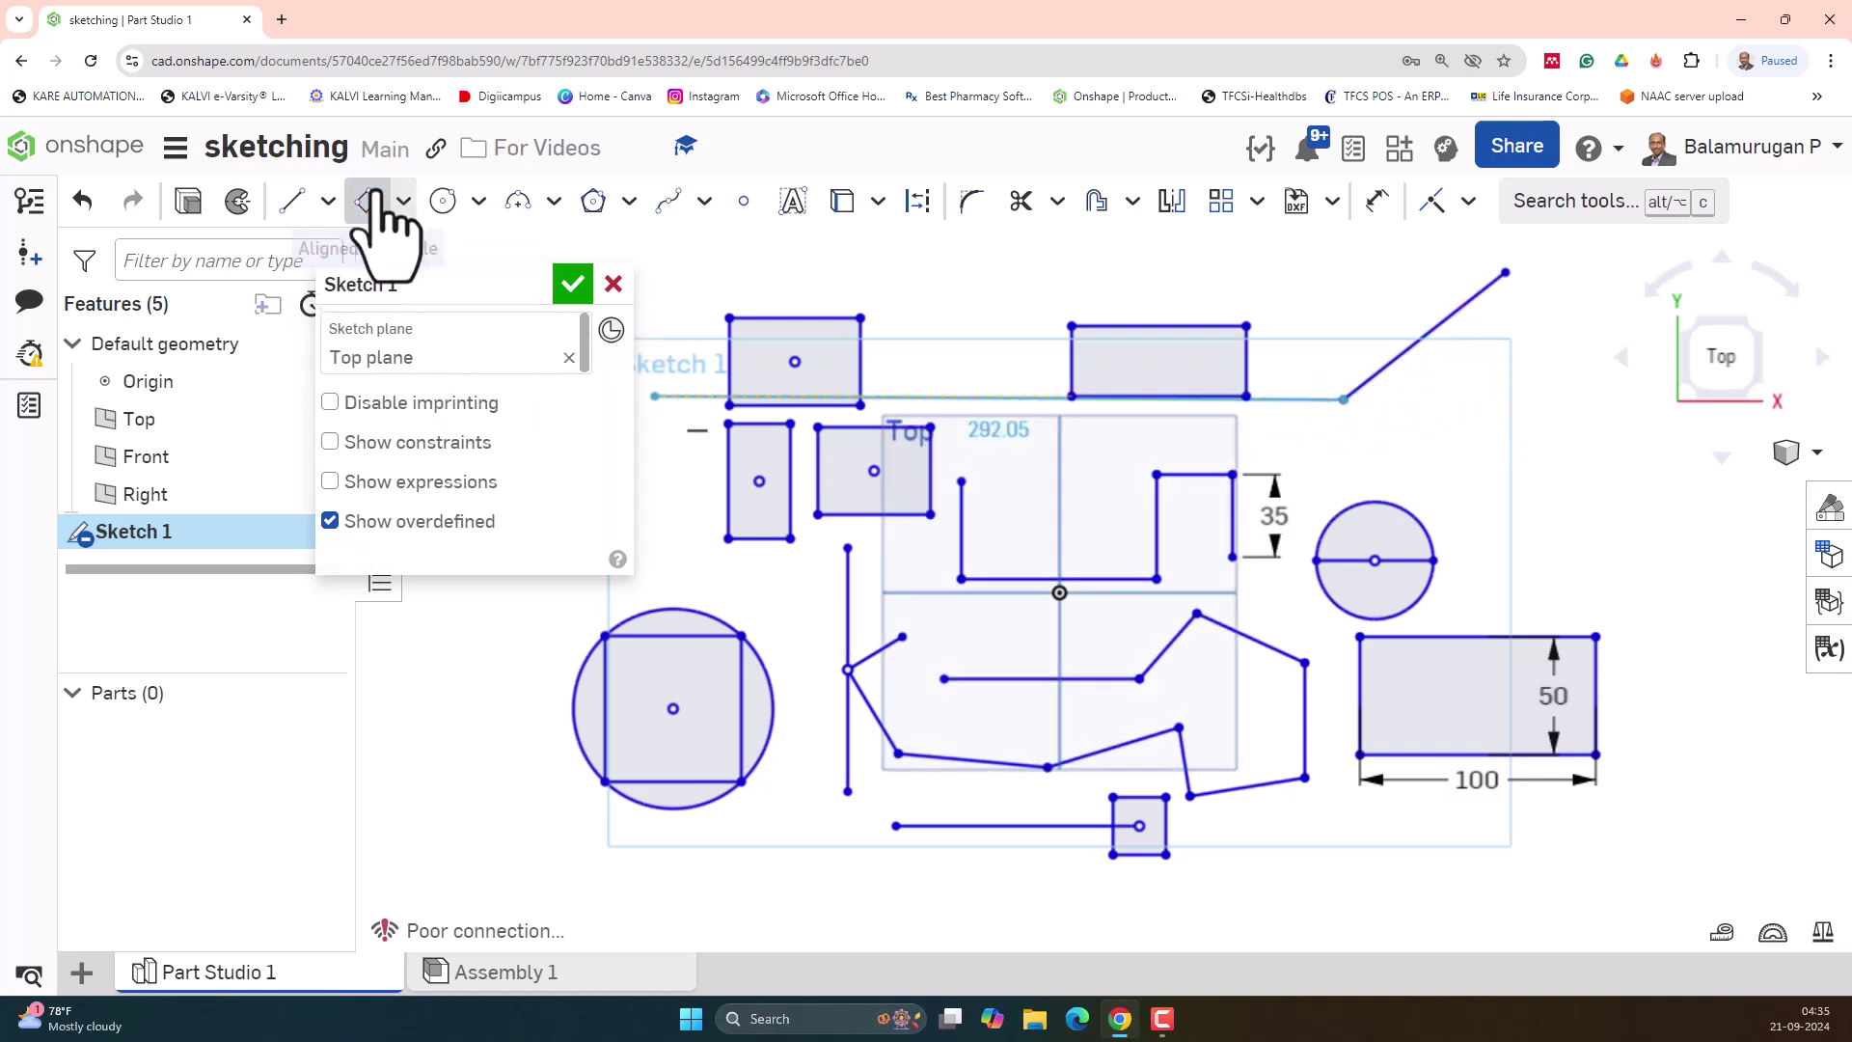
pyautogui.click(1506, 274)
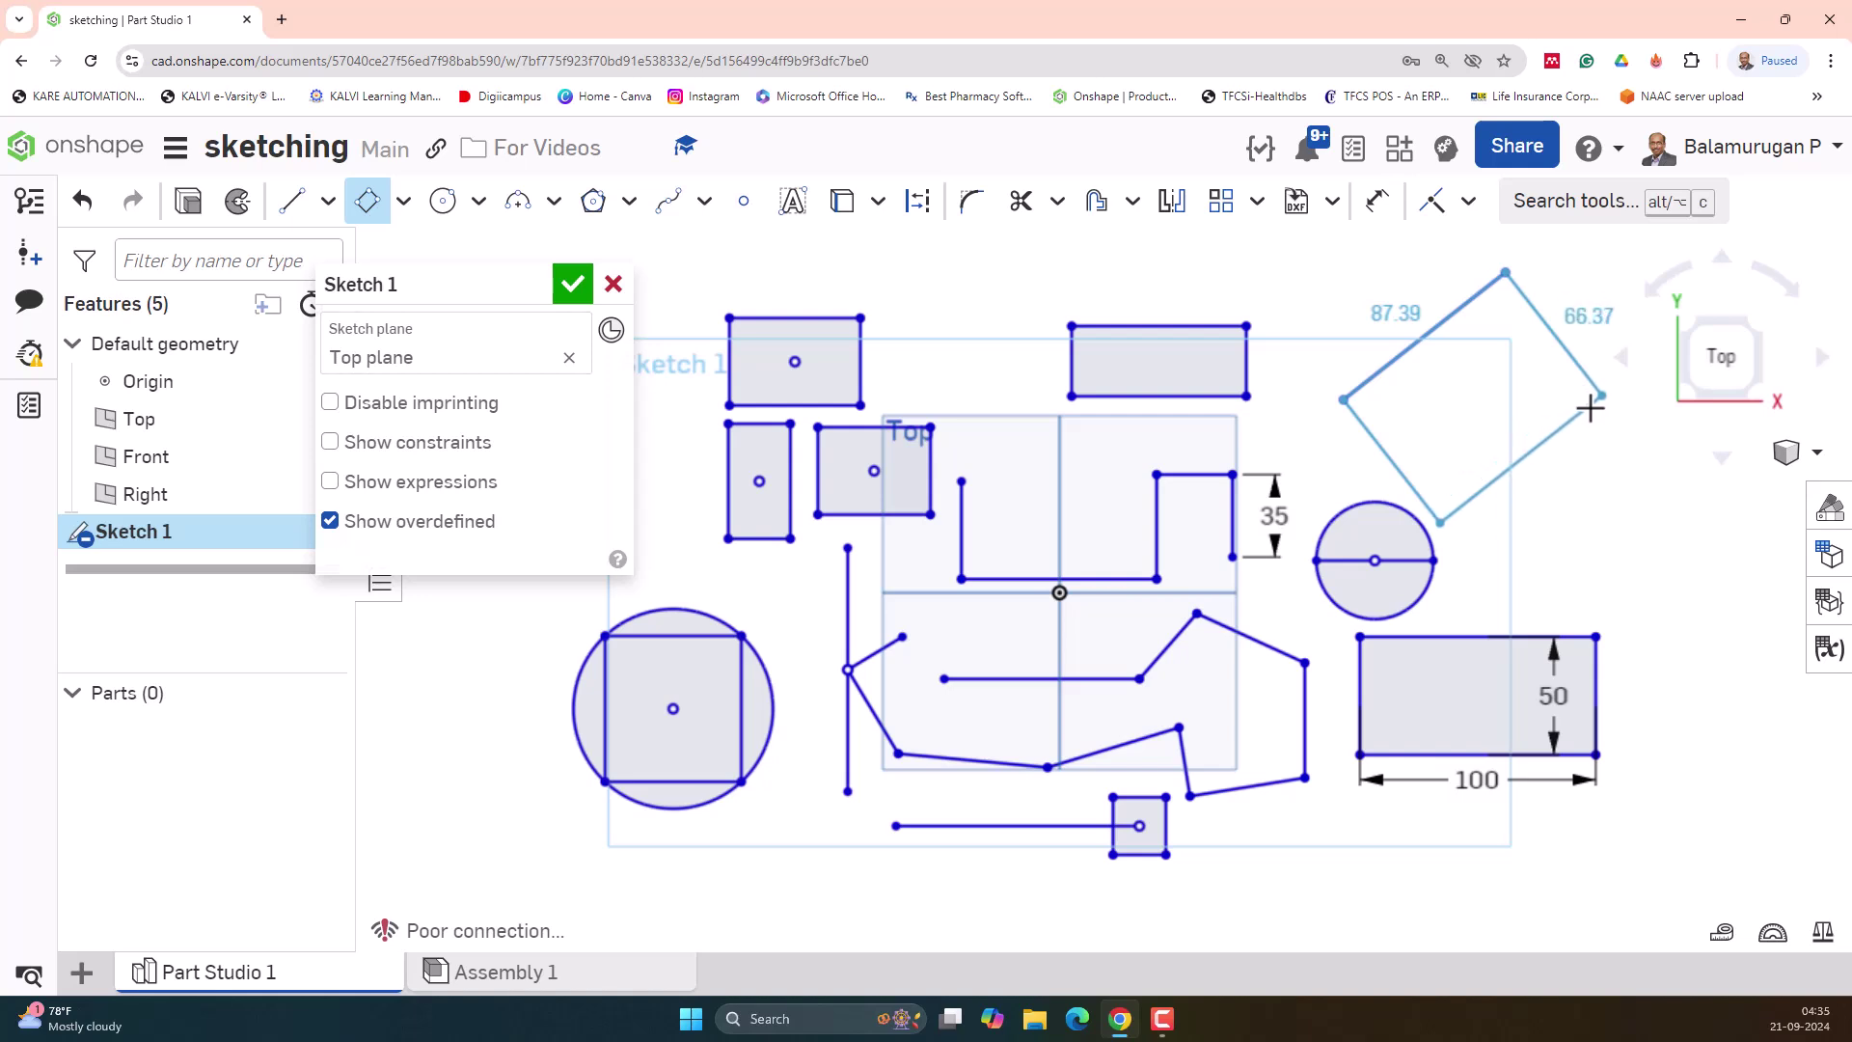
pyautogui.click(1590, 405)
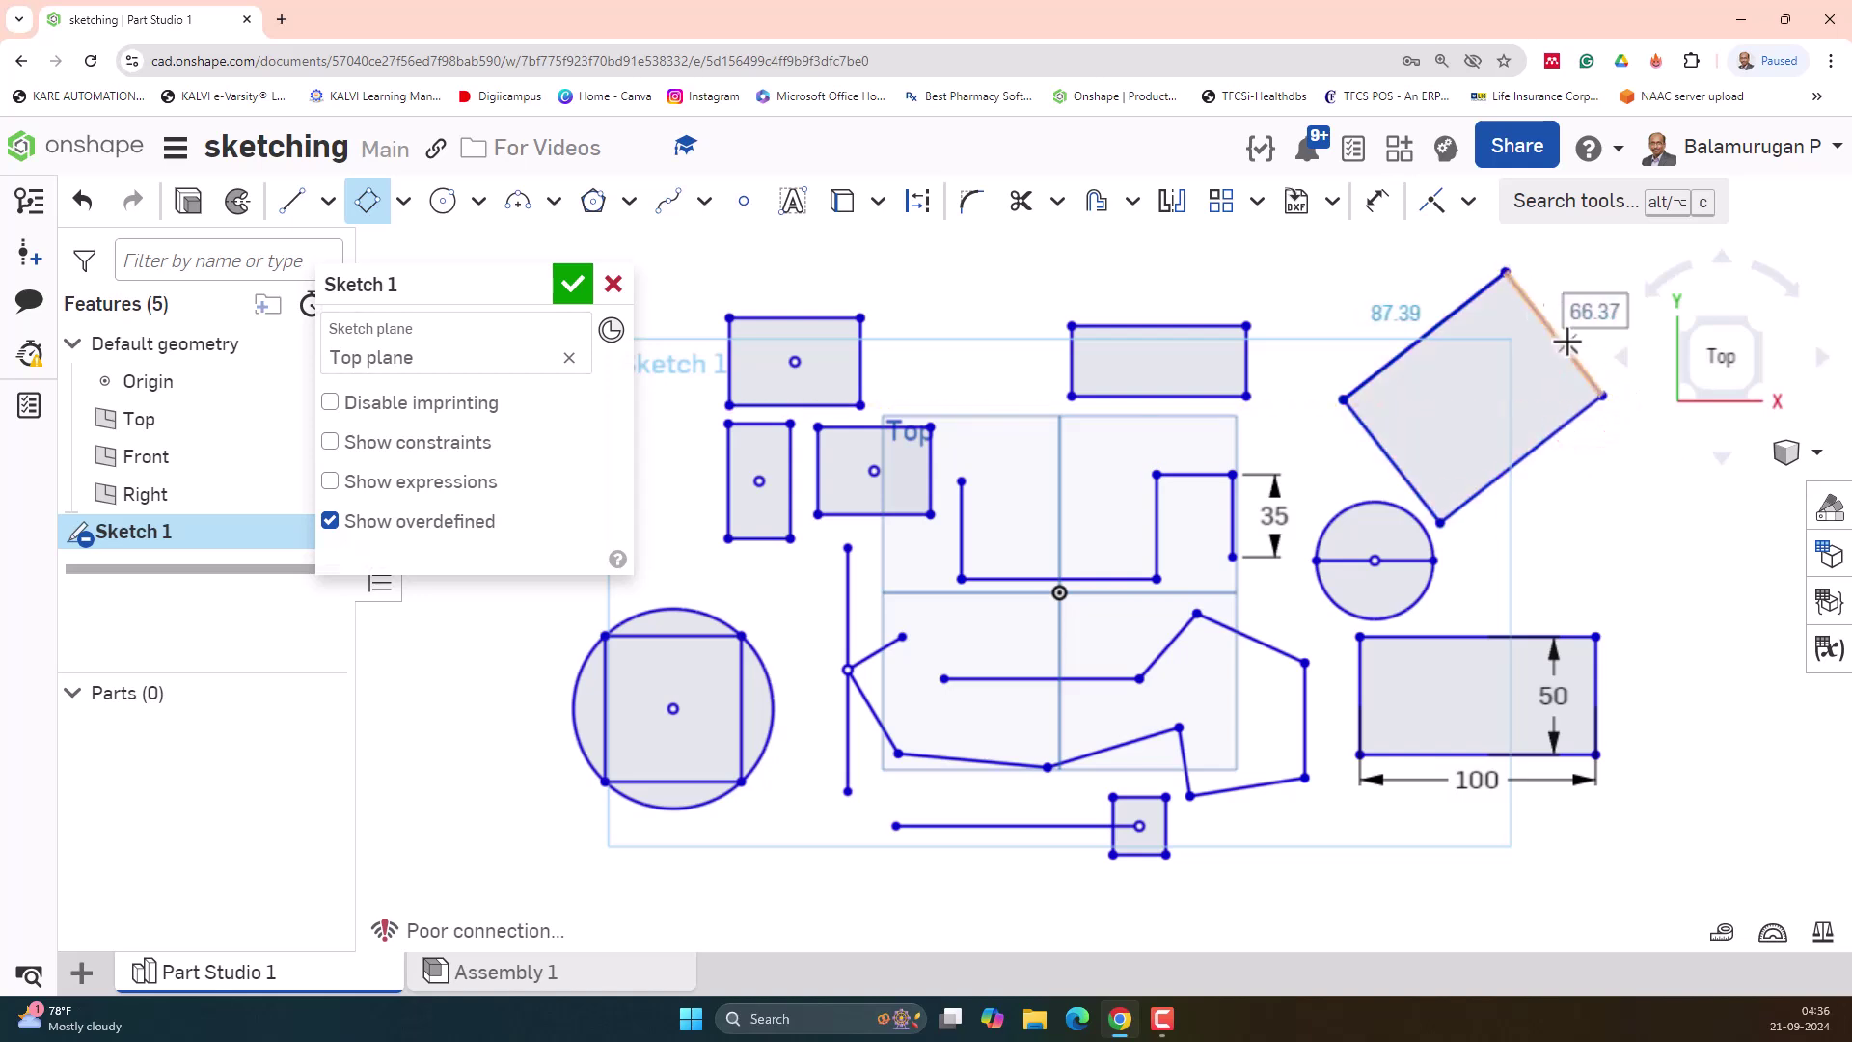